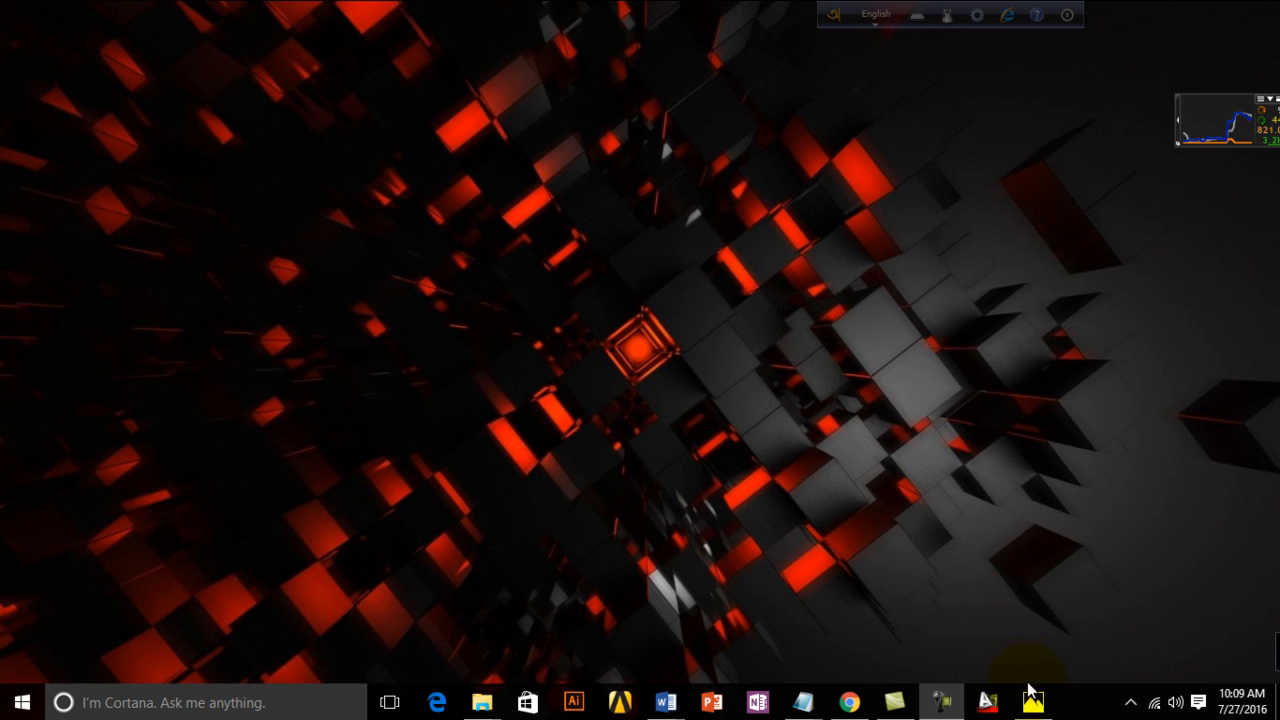
View the Figure-02 bolt picture in Photos, switch to the AutoCAD drawing and set its view to SE Isometric
left_click(1034, 704)
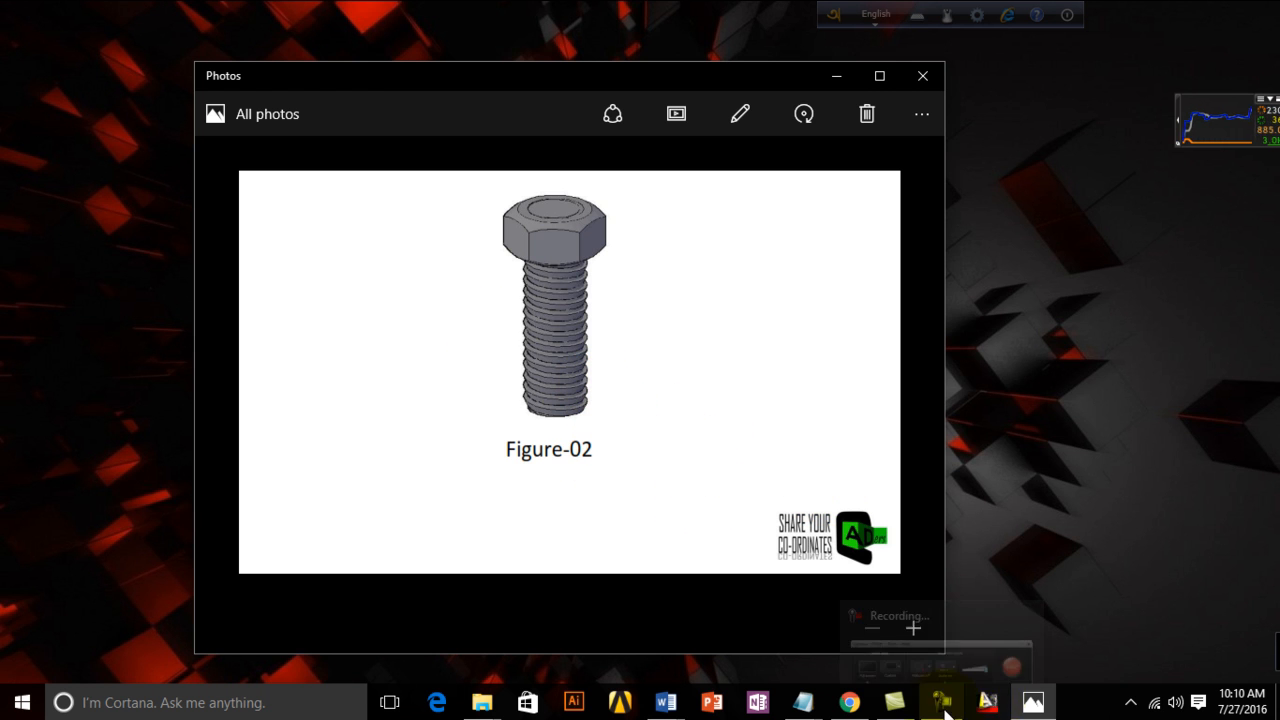
left_click(984, 705)
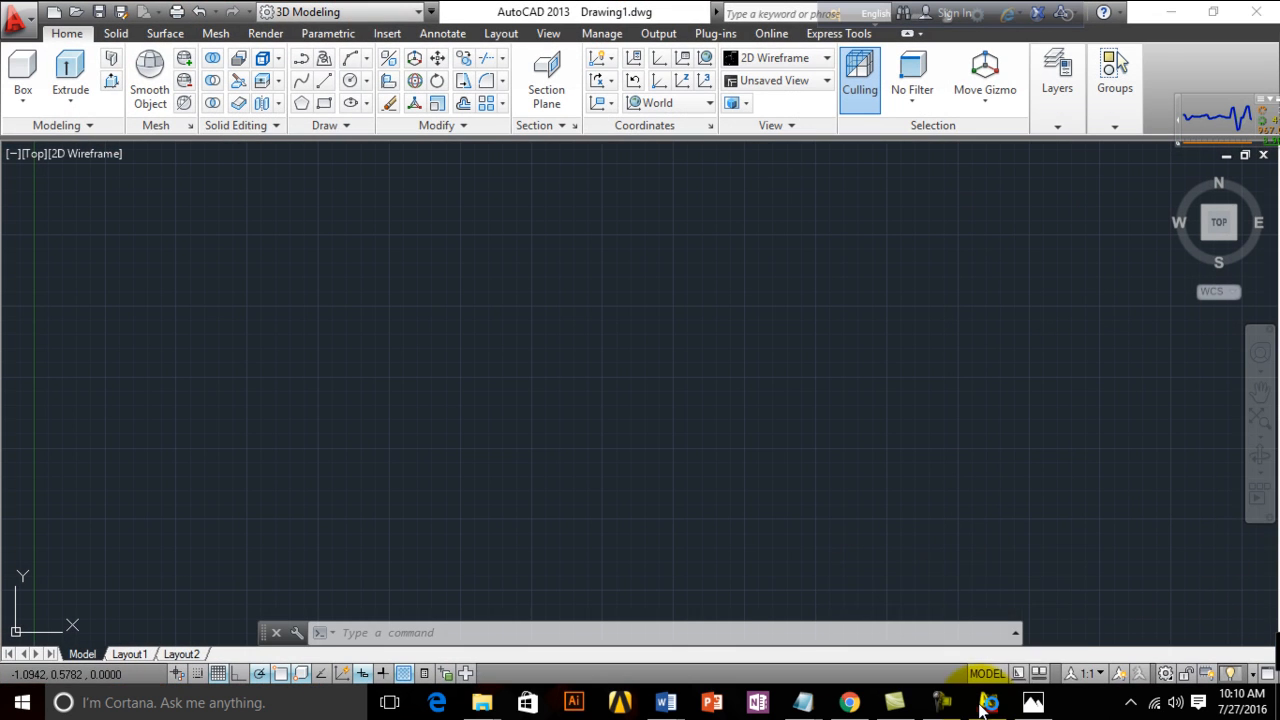
left_click(1037, 707)
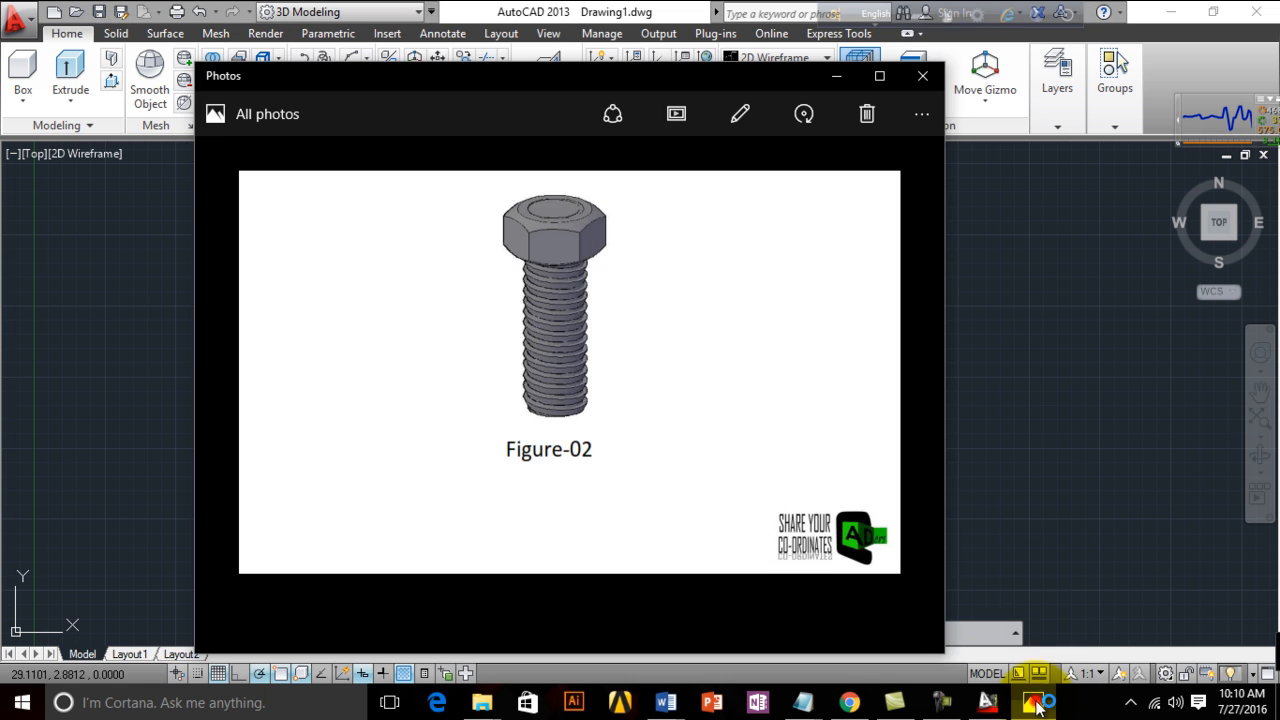
left_click(1037, 707)
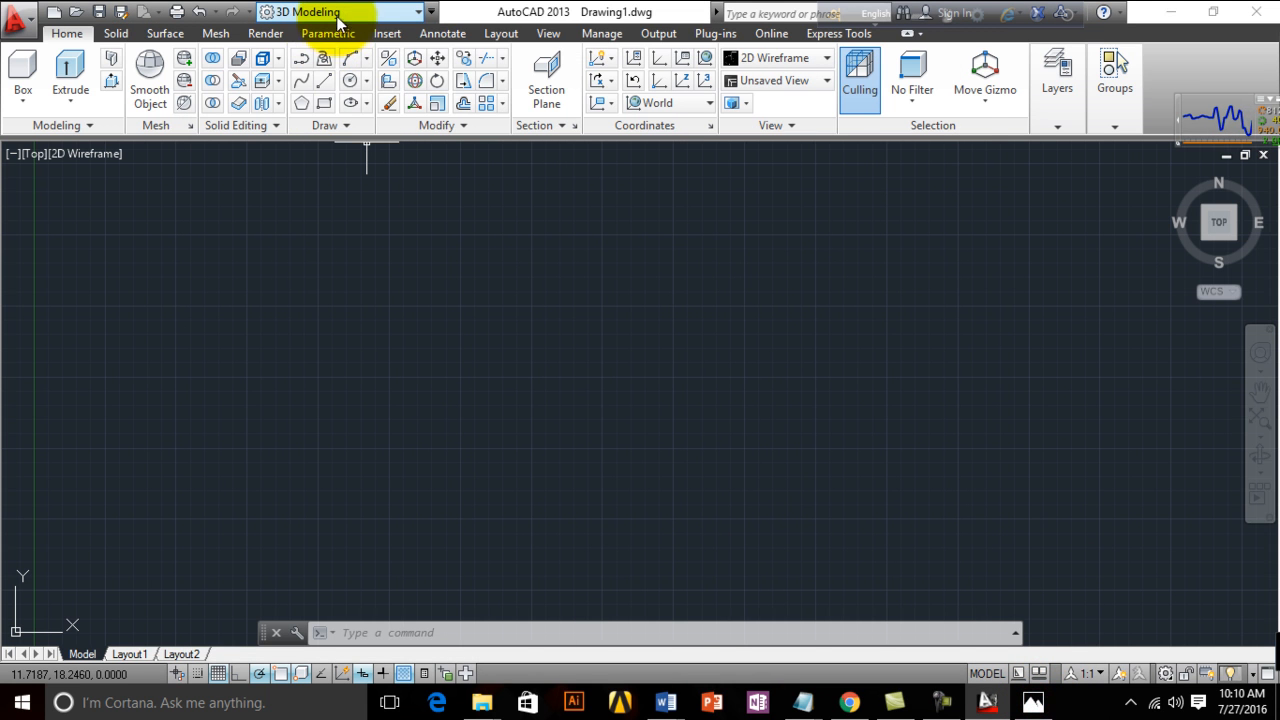
left_click(827, 80)
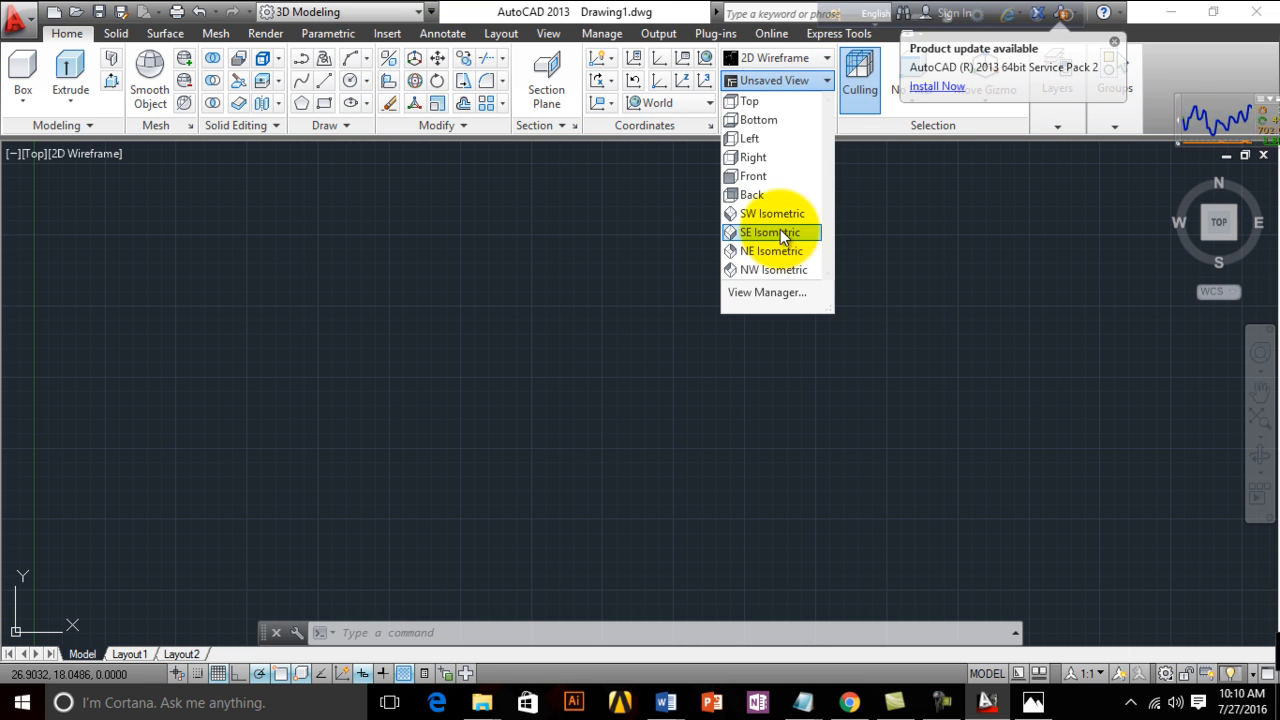
left_click(770, 232)
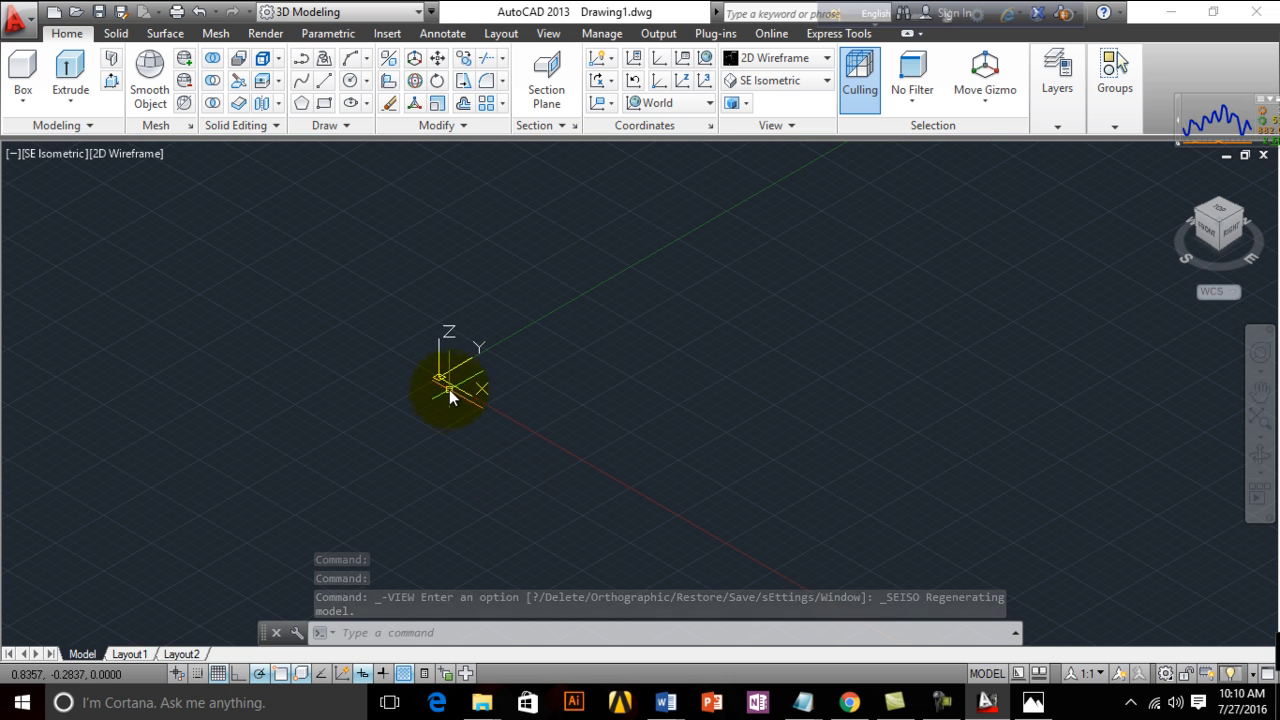
Draw a six-sided polygon inscribed in a circle of about 4.3 radius, centred at the origin with a vertex along the X axis
left_click(299, 108)
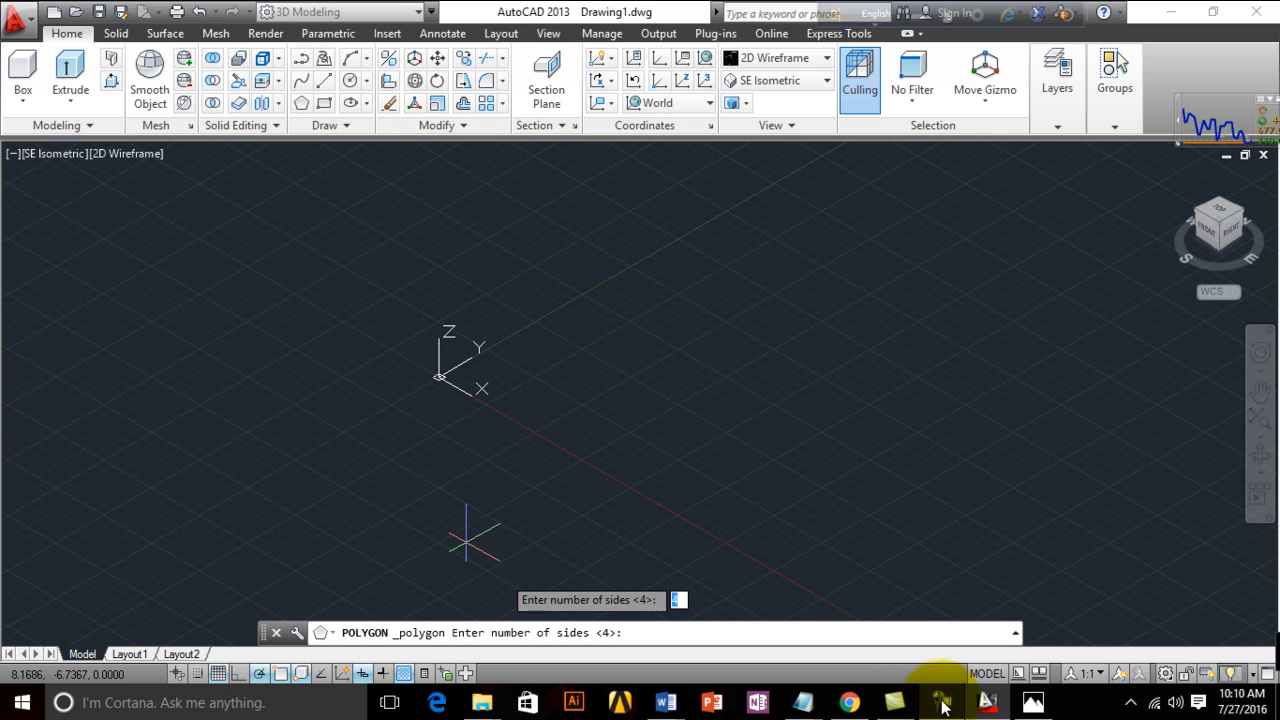
left_click(1033, 703)
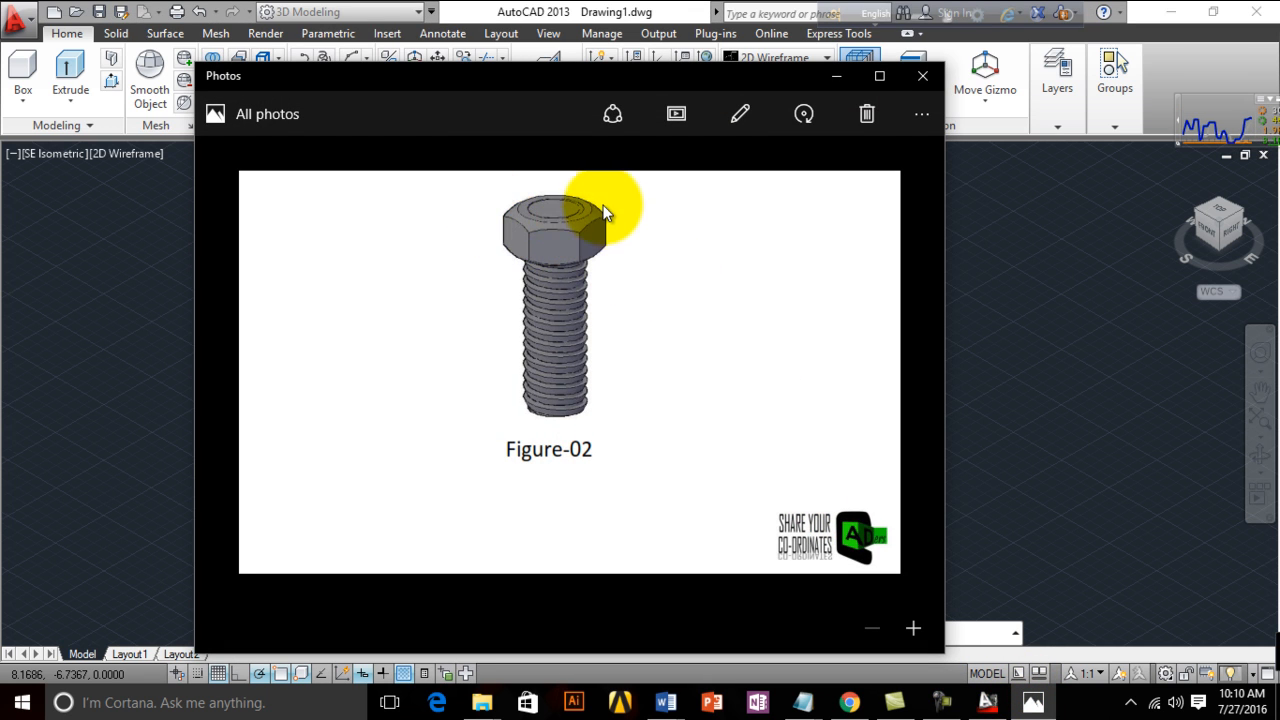
left_click(850, 75)
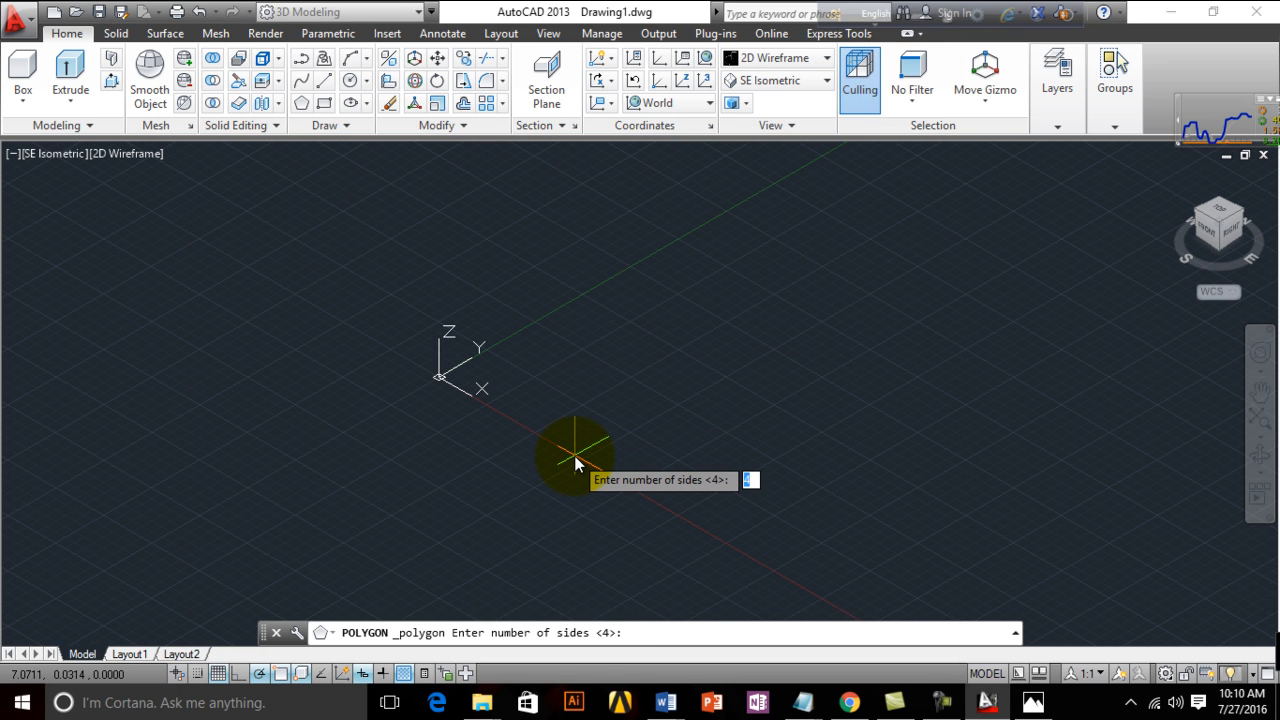
key("Return")
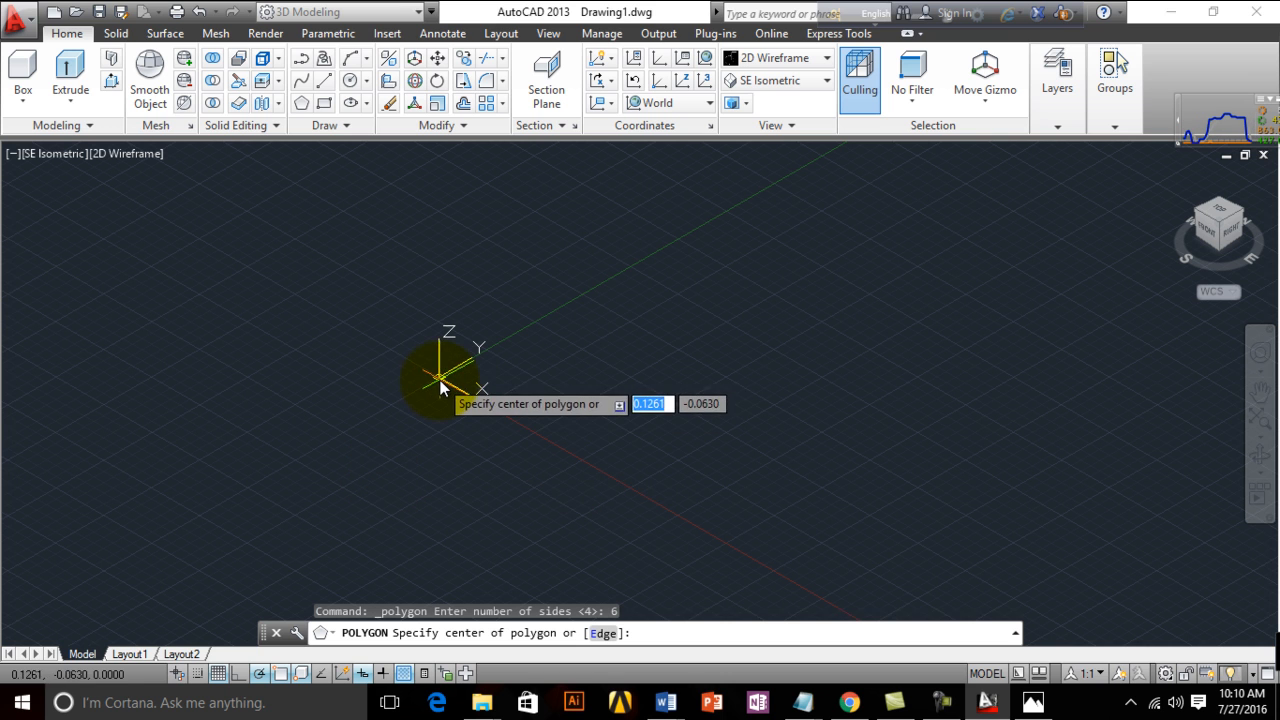
left_click(1019, 708)
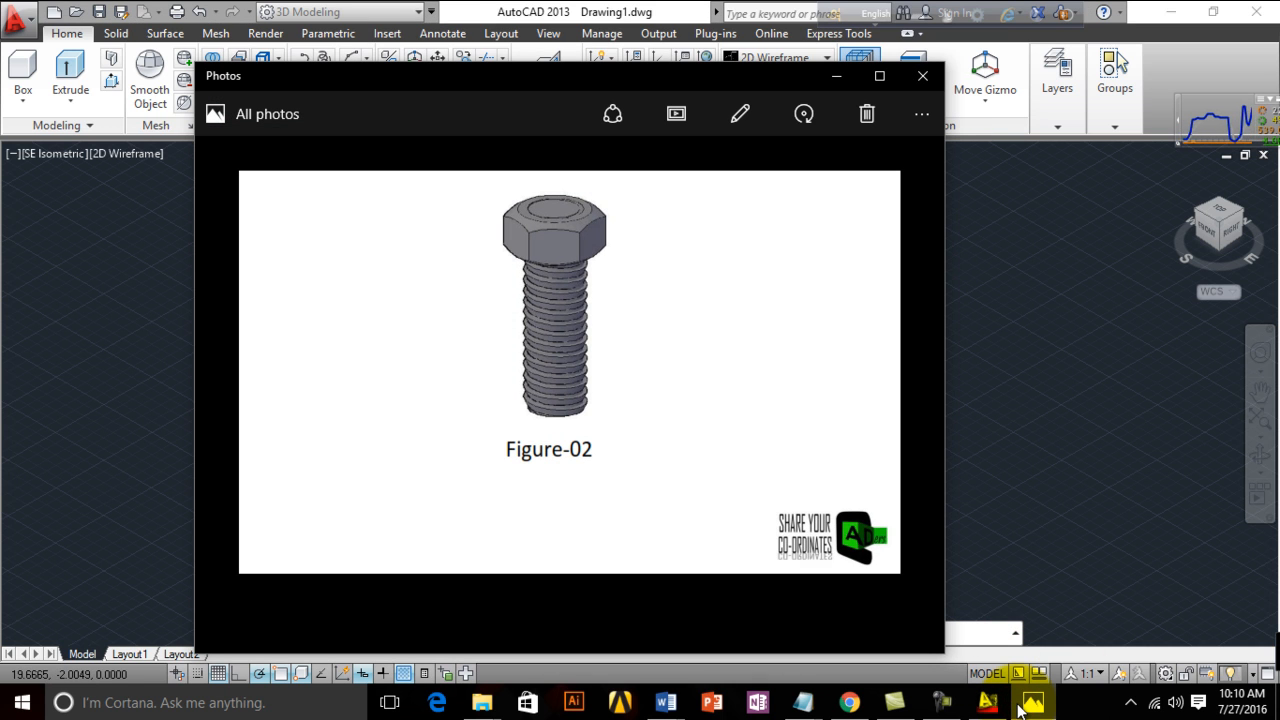
left_click(1021, 707)
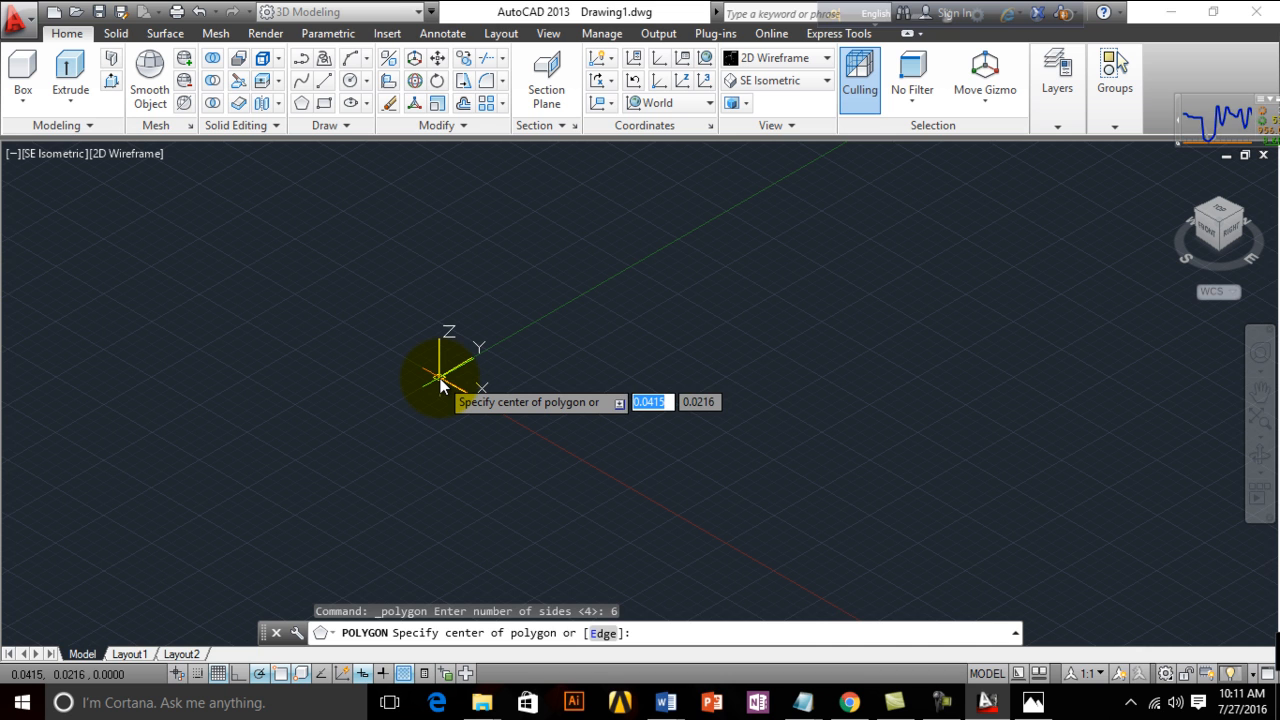
left_click(440, 382)
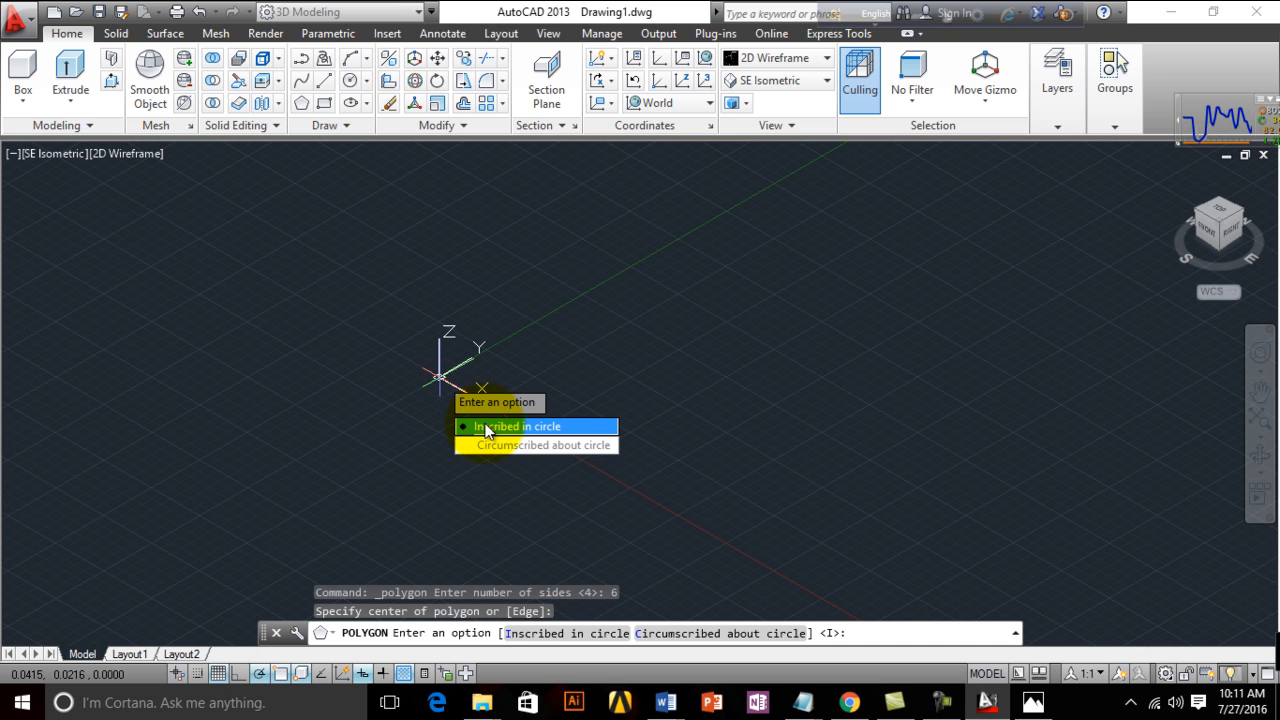
left_click(487, 429)
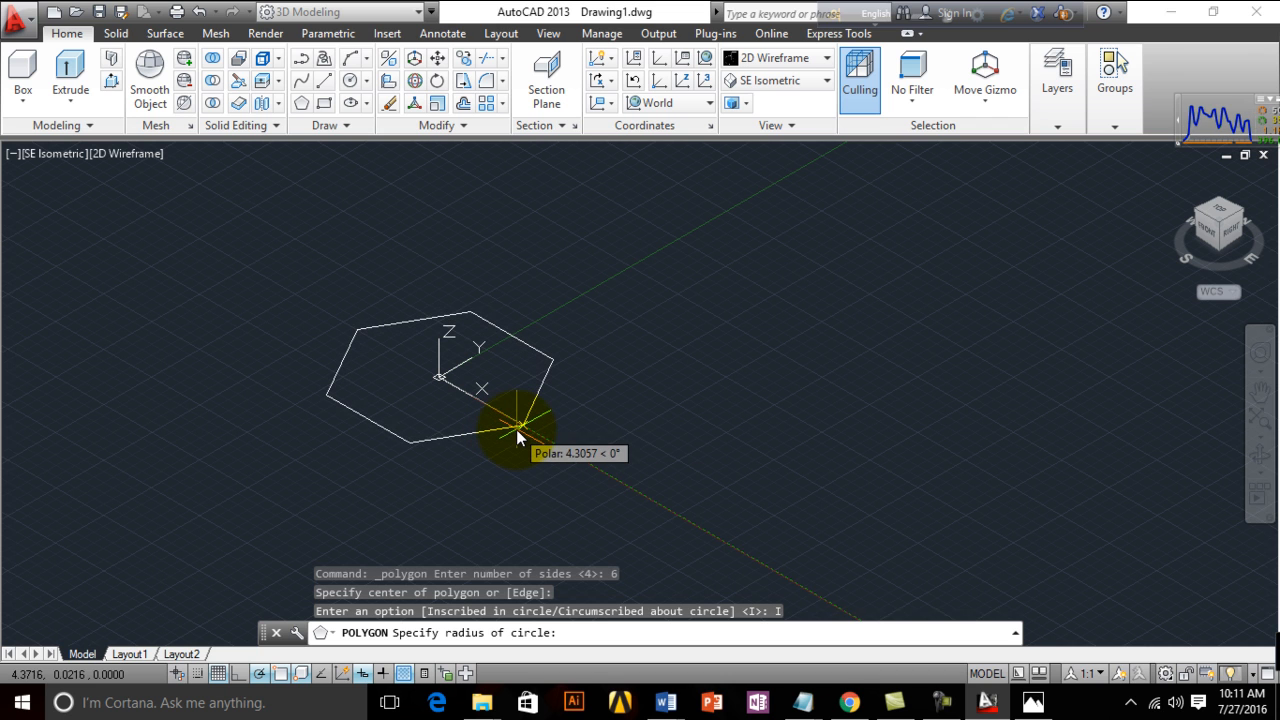
left_click(516, 429)
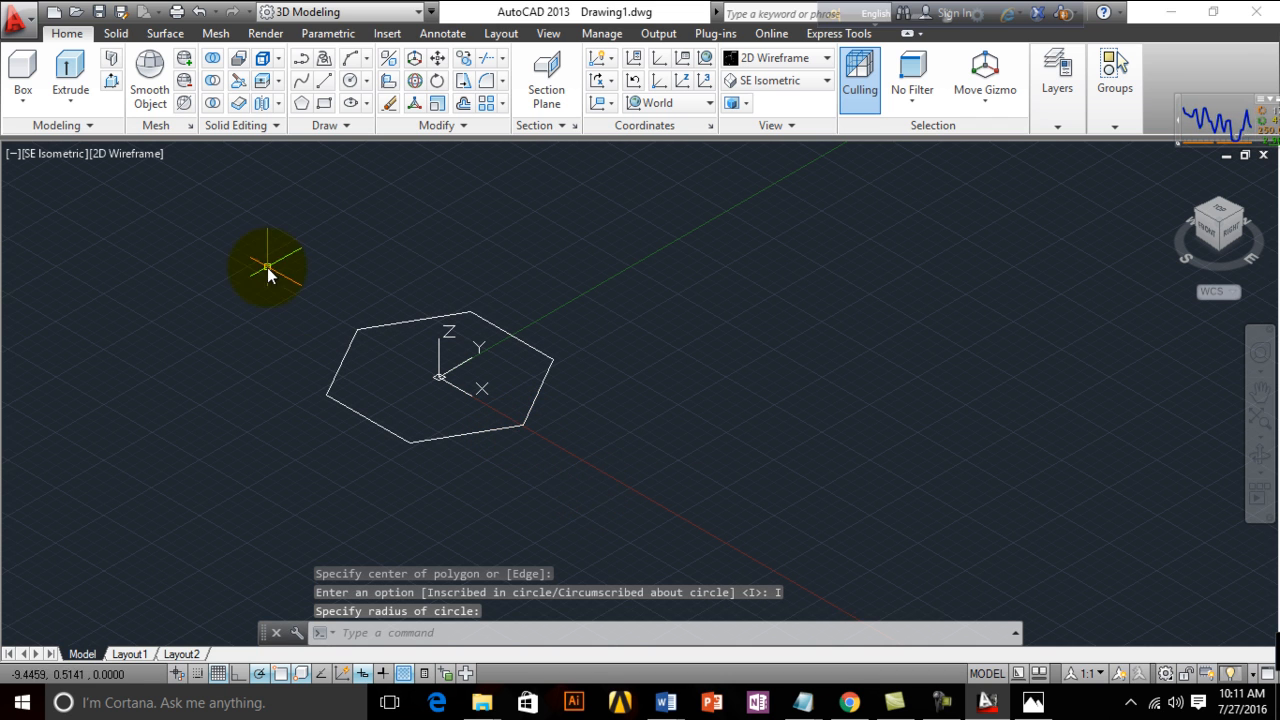
Extrude the hexagon upward by about 5.95 to form the bolt head block
left_click(70, 72)
left_click(495, 430)
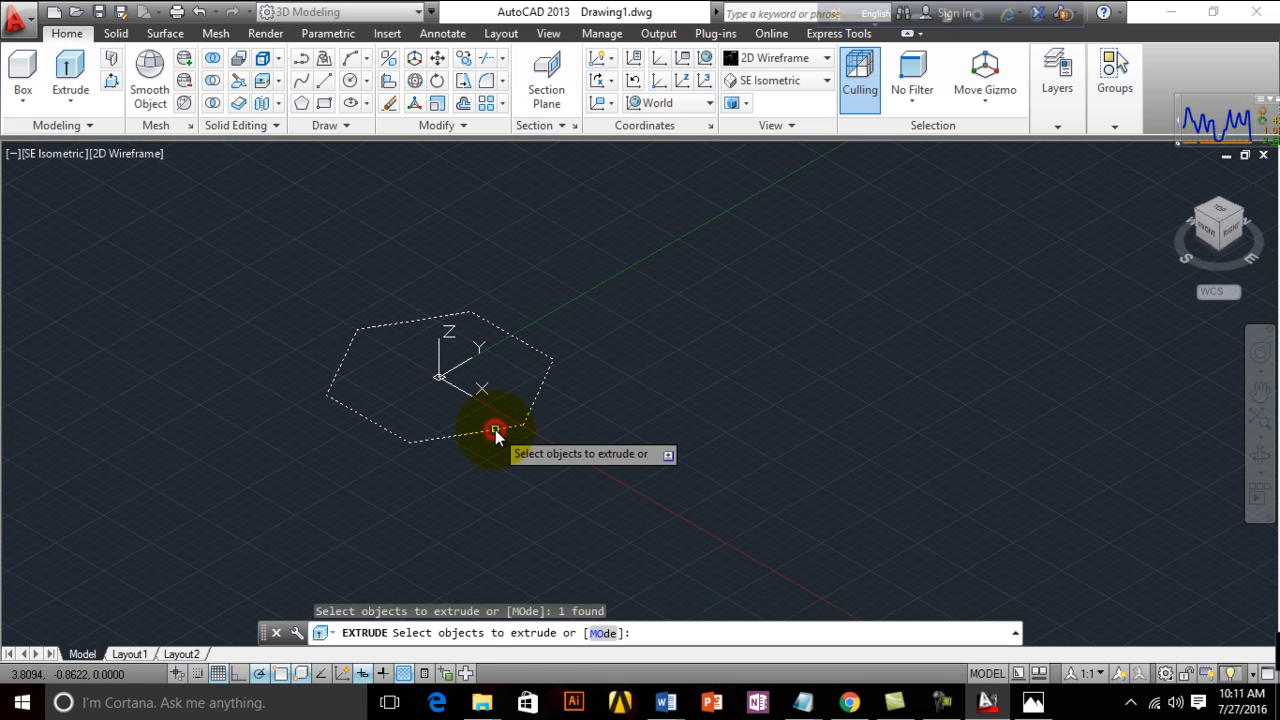
key("Return")
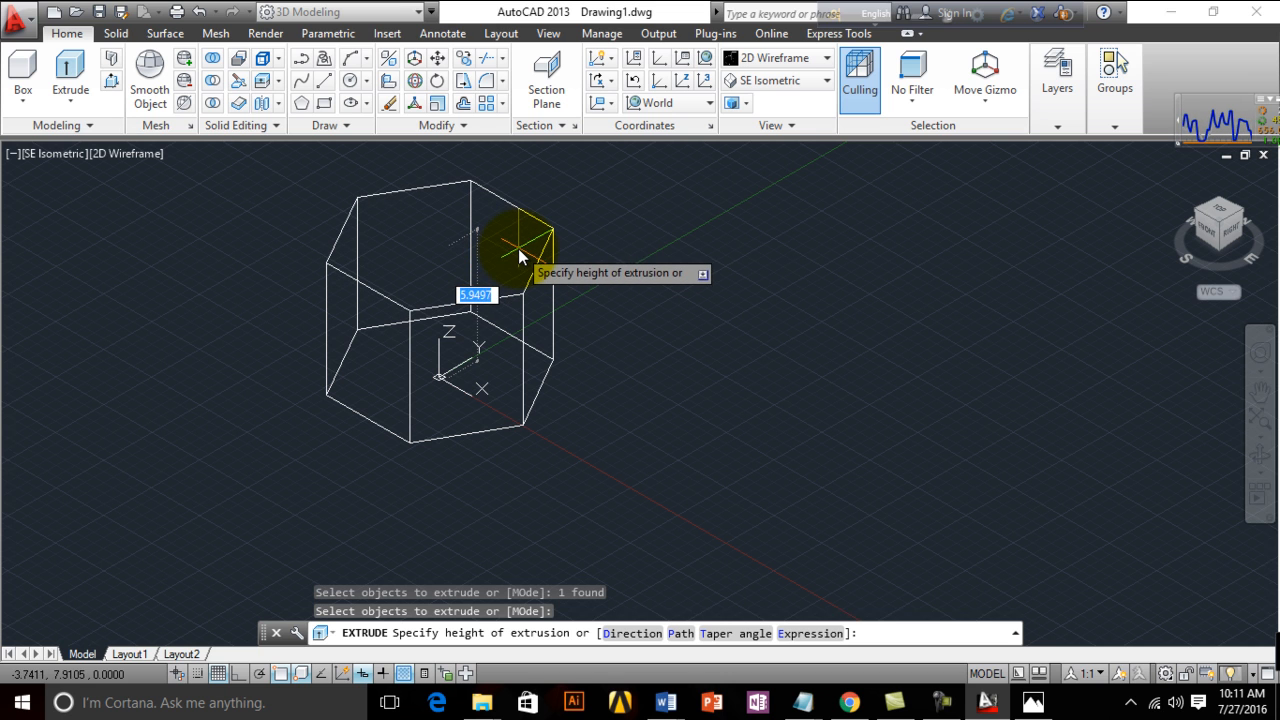
left_click(518, 249)
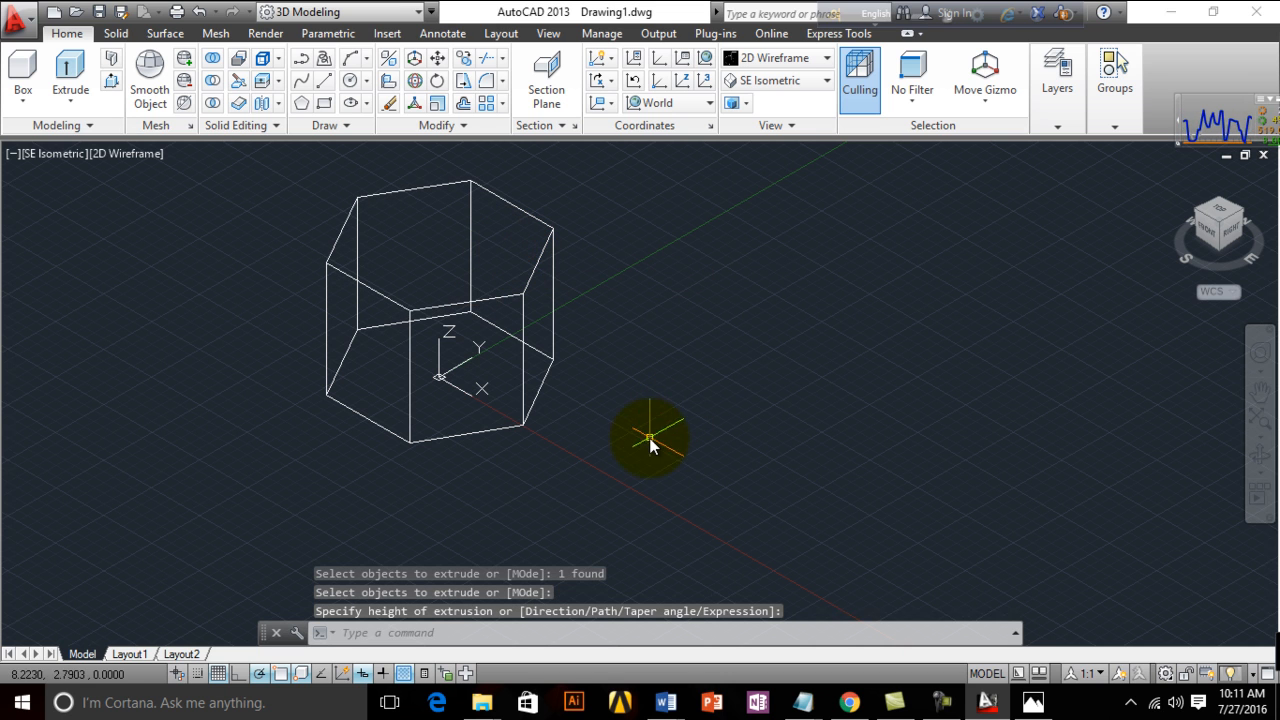
Preview the hexagonal prism in the Realistic visual style and return to 2D Wireframe
left_click(826, 63)
left_click(1002, 125)
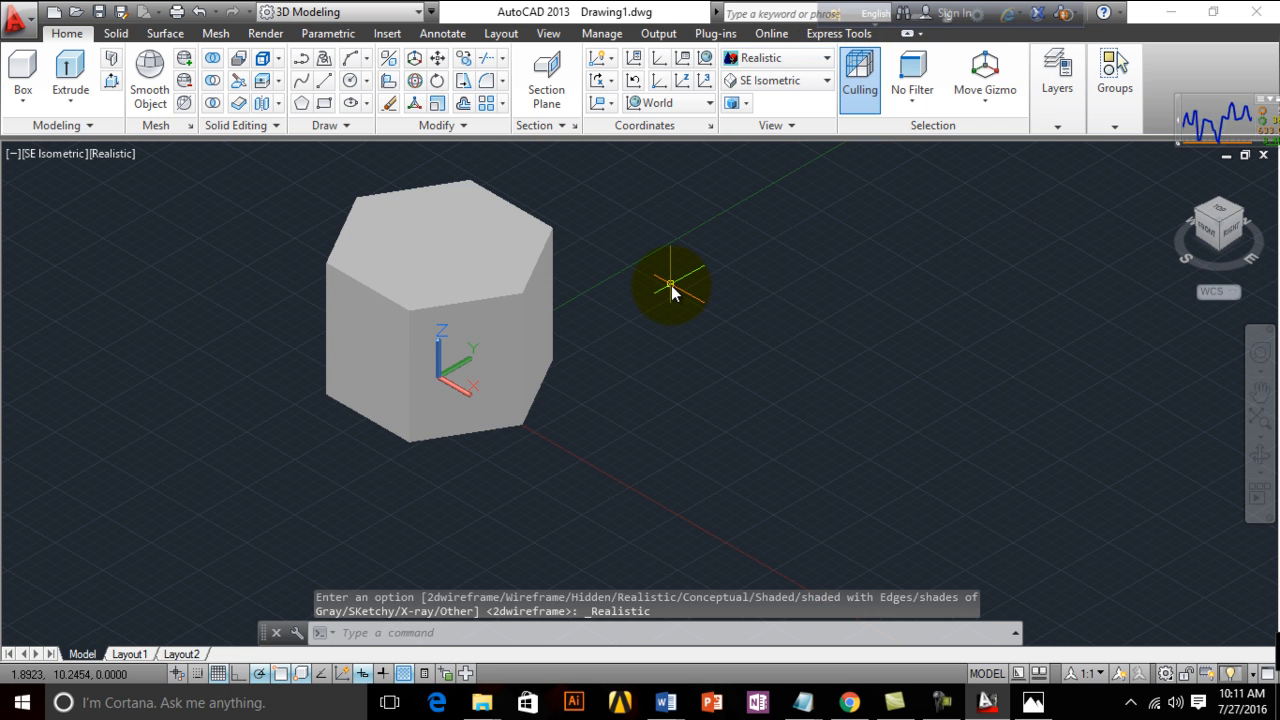
left_click(824, 59)
left_click(765, 100)
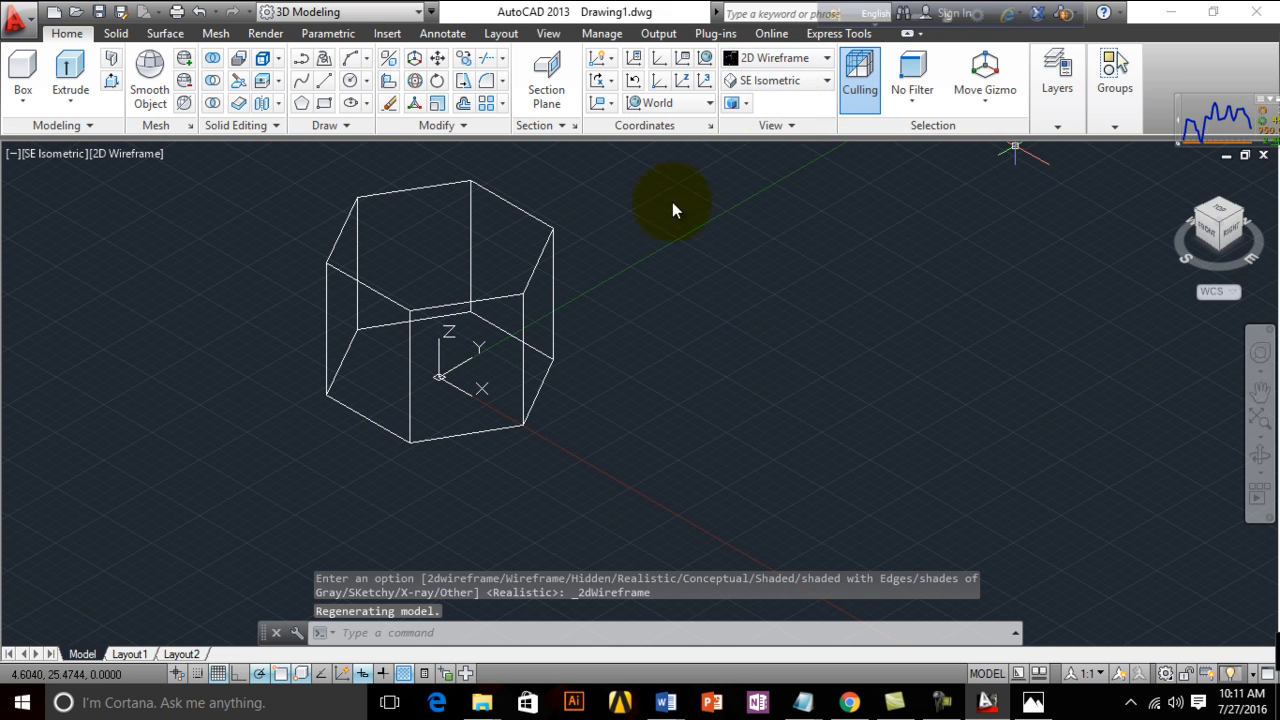
middle_click_drag(263, 374, 343, 409)
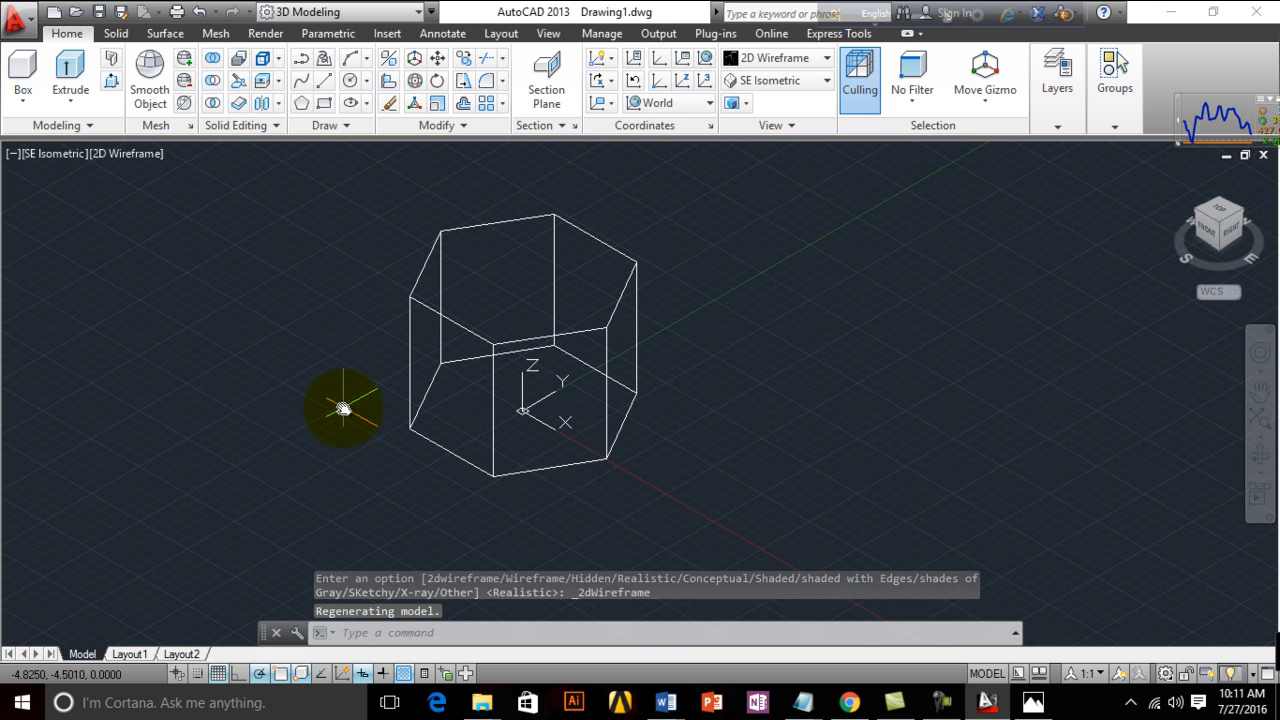
Examine the rounded corners of the bolt head in the enlarged Figure-02 picture and return to AutoCAD
left_click(1033, 702)
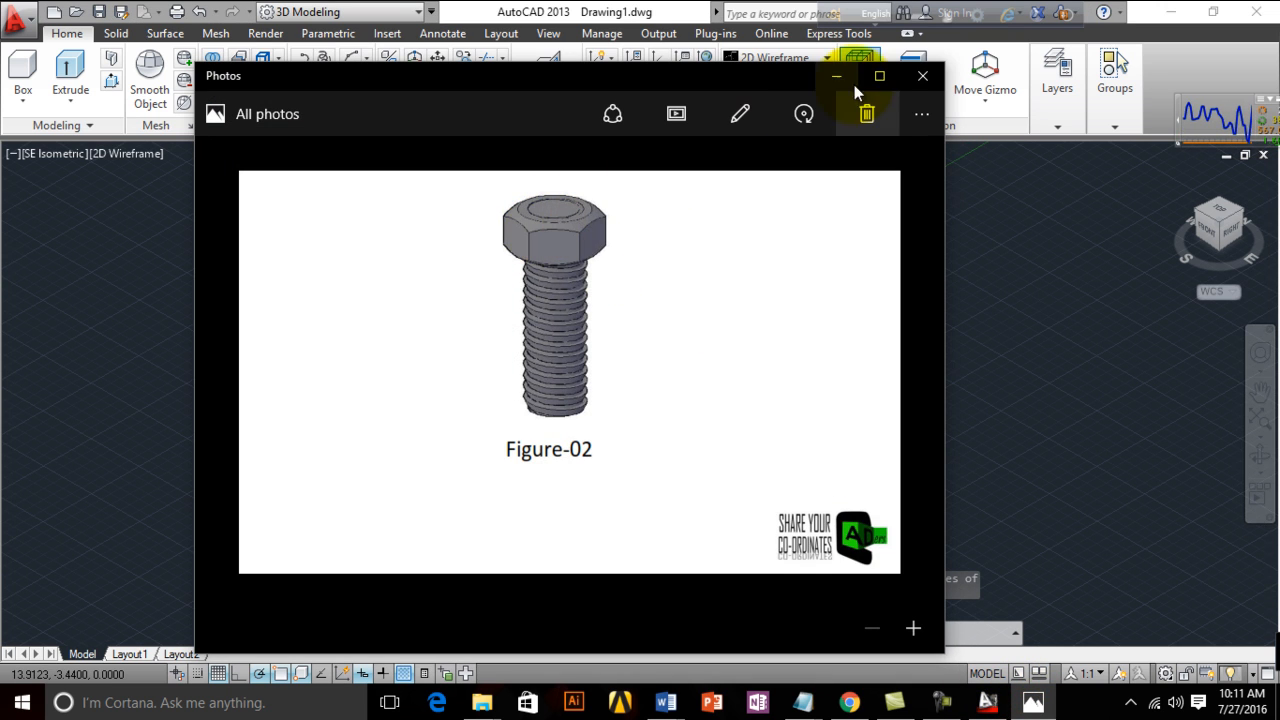
left_click(877, 75)
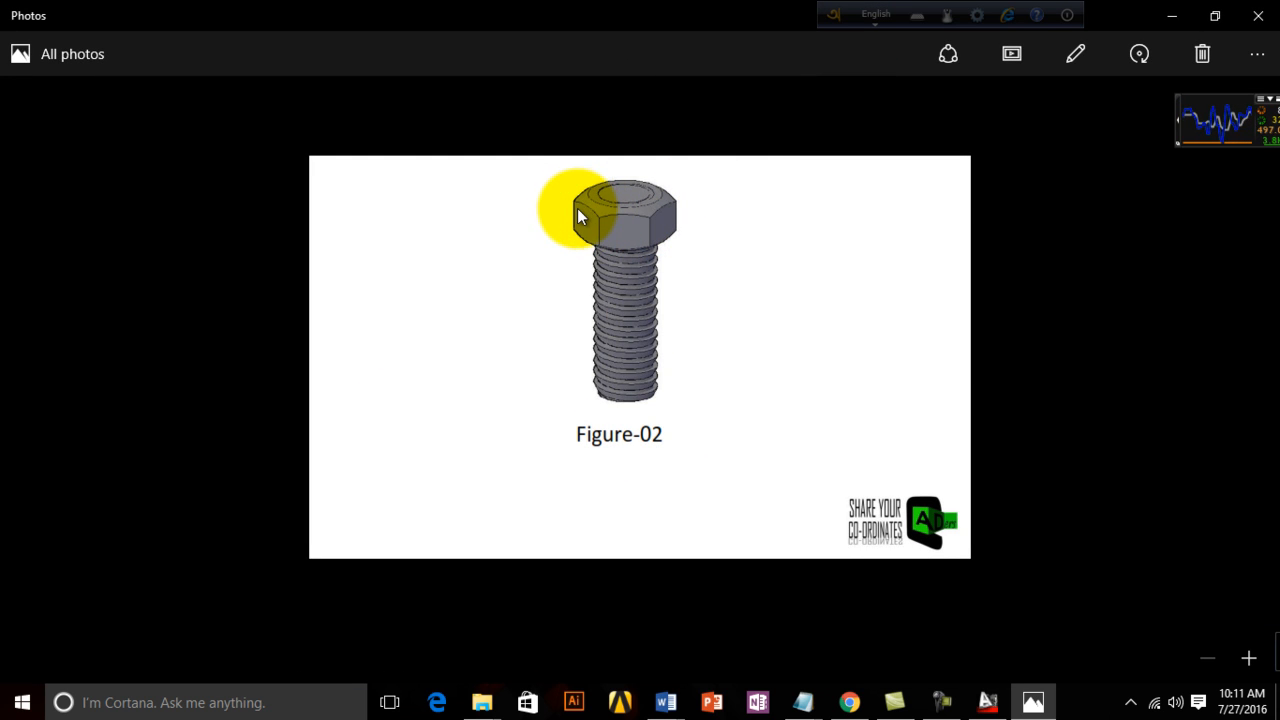
scroll(630, 217, "up", 2)
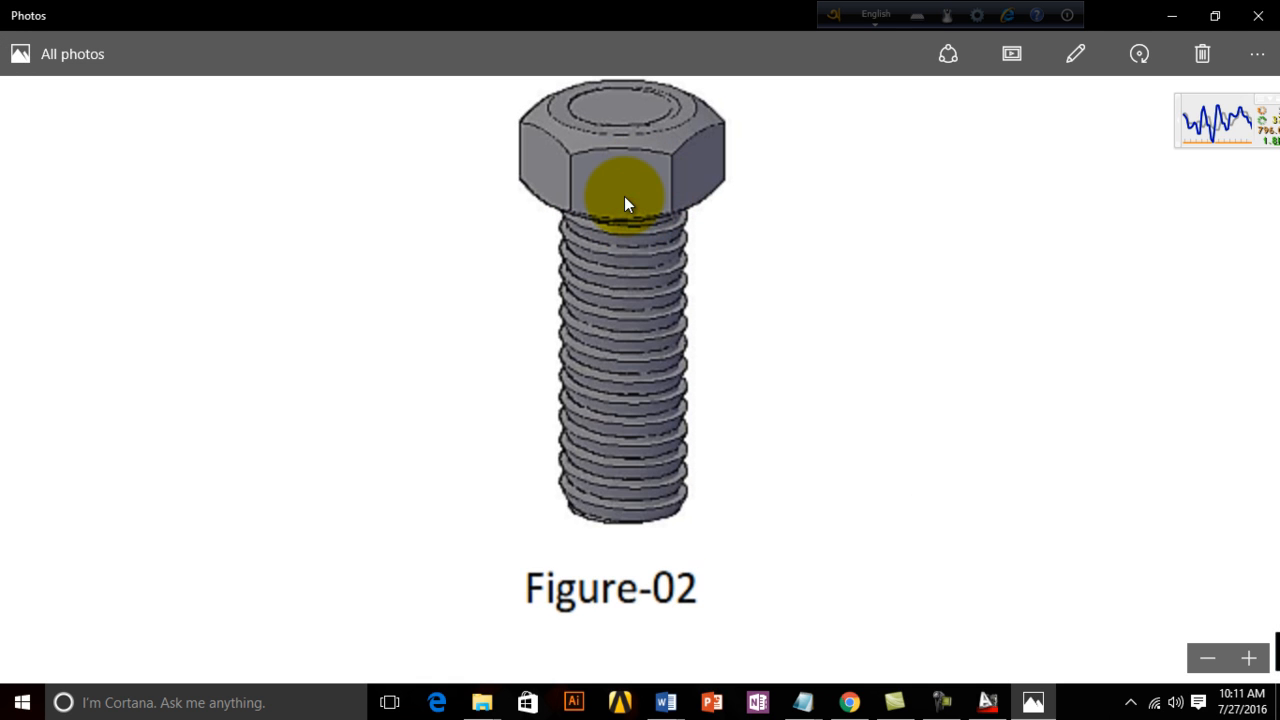
left_click_drag(646, 277, 659, 313)
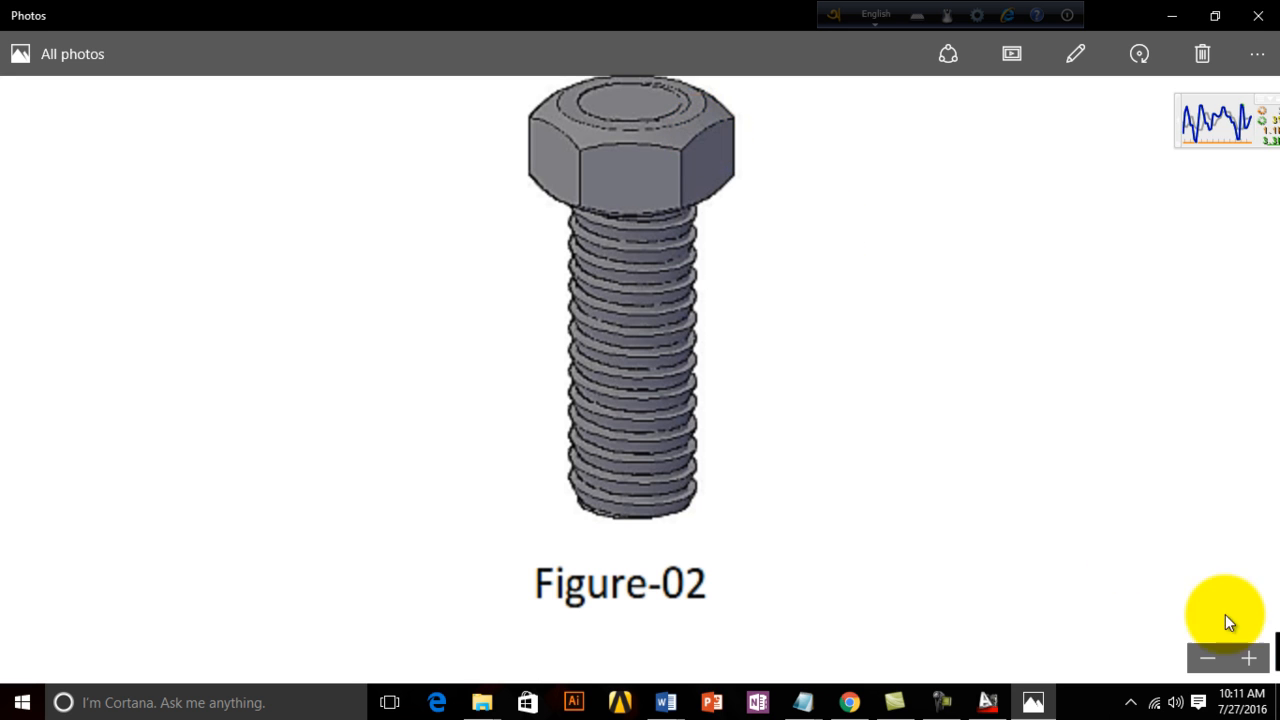
left_click(1181, 18)
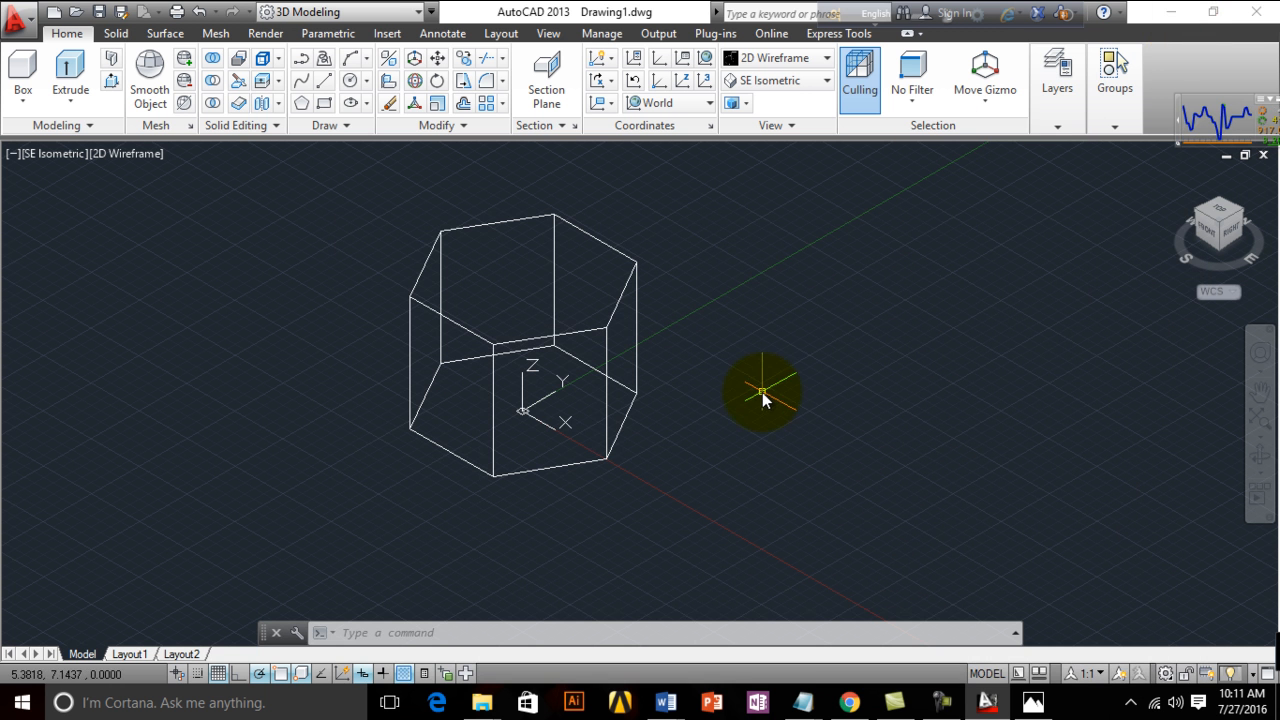
Create a sphere centred at the origin with its radius reaching the midpoint of the prism's top front edge
left_click(460, 633)
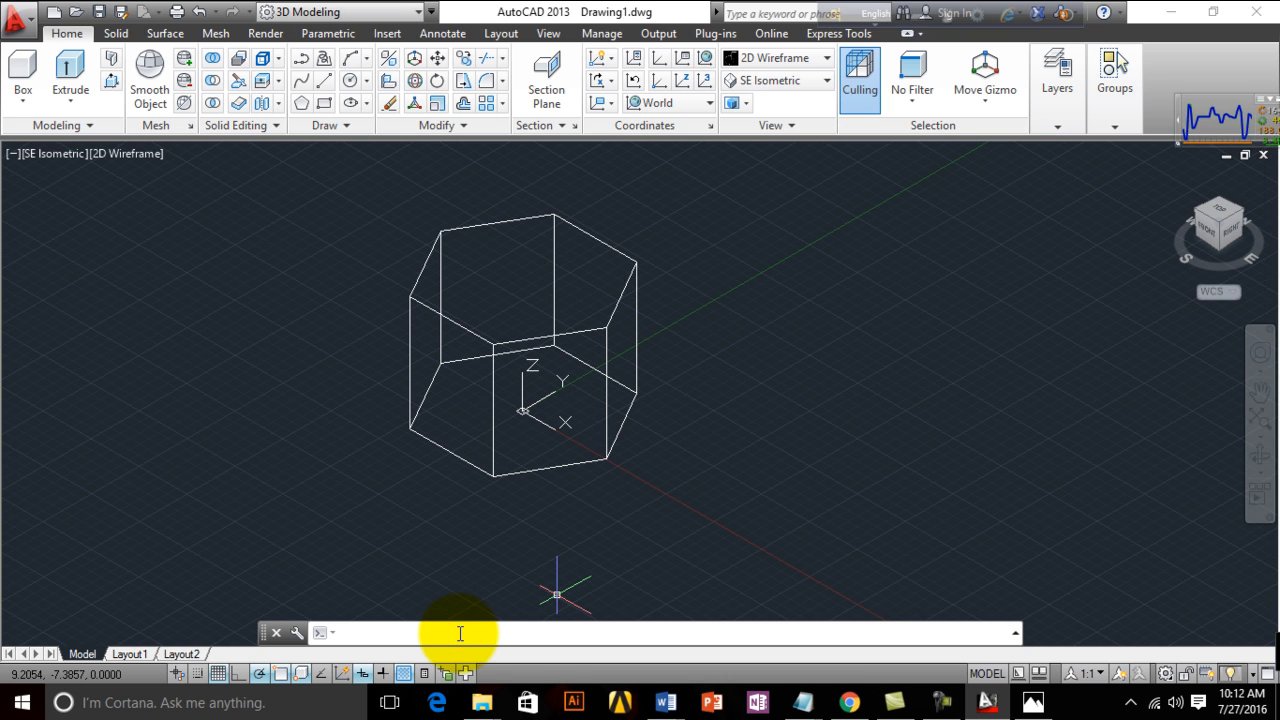
type("spher")
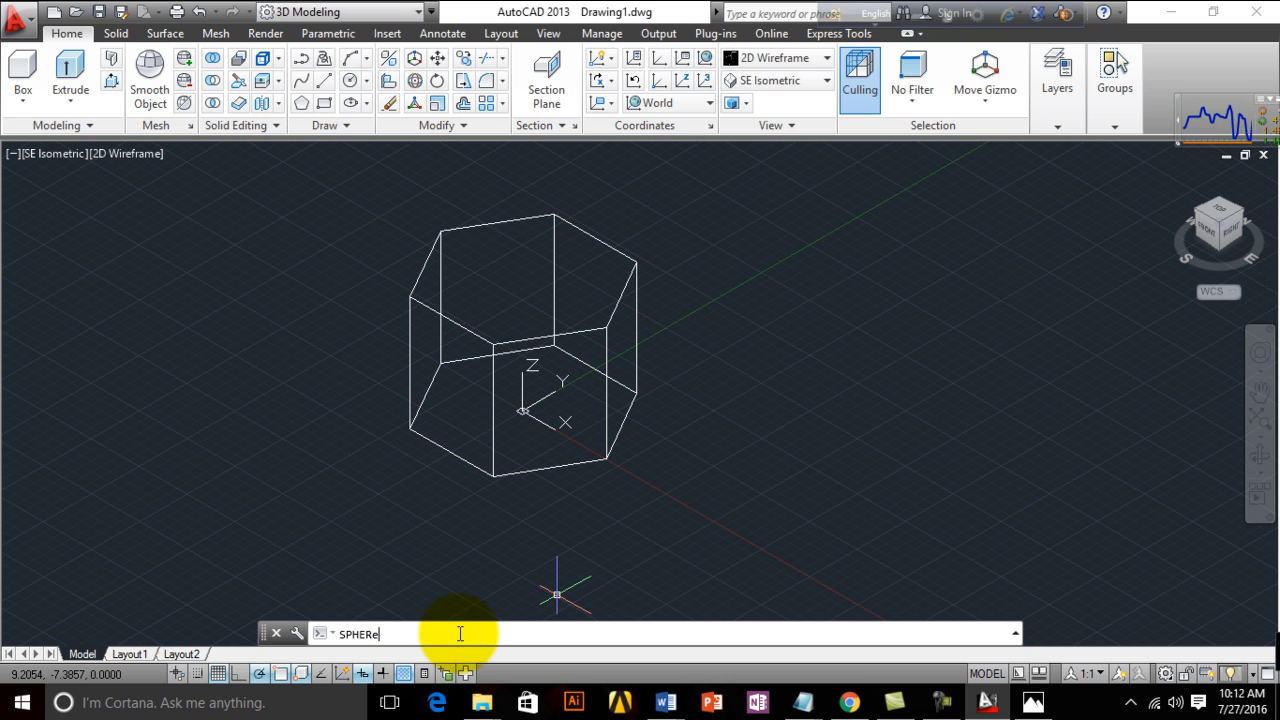
key("Return")
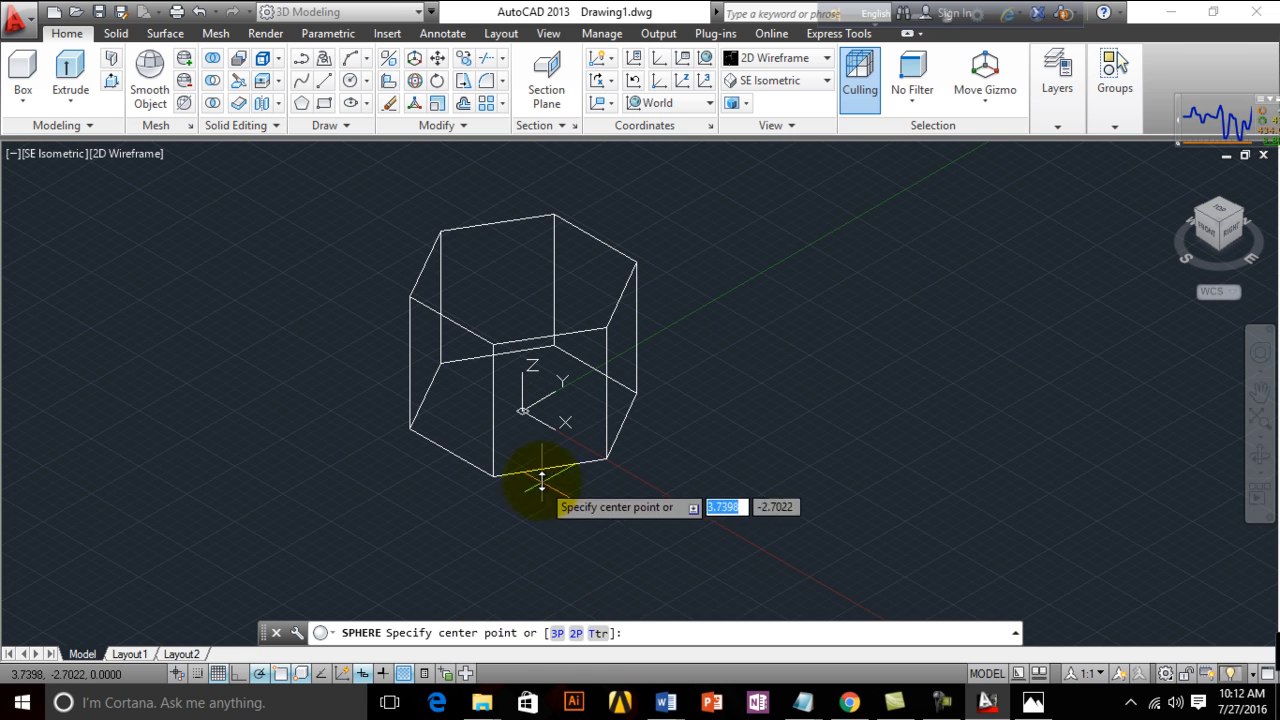
scroll(525, 414, "up", 5)
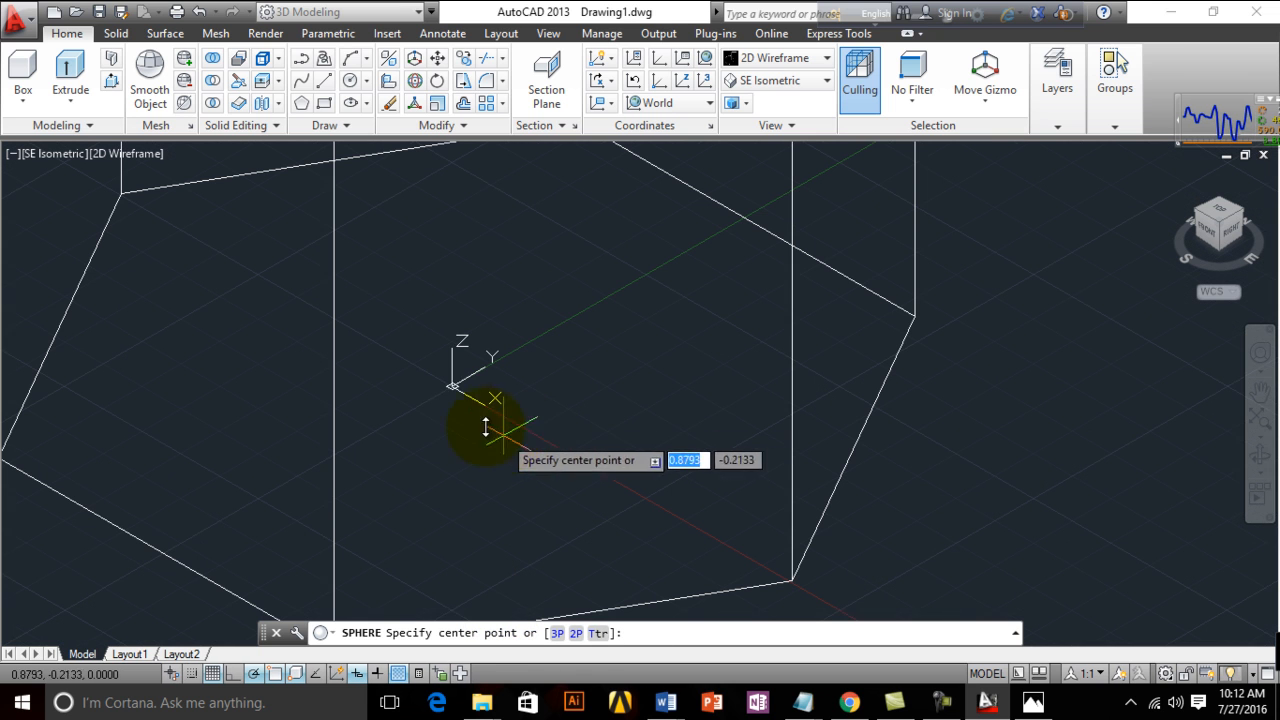
left_click(452, 386)
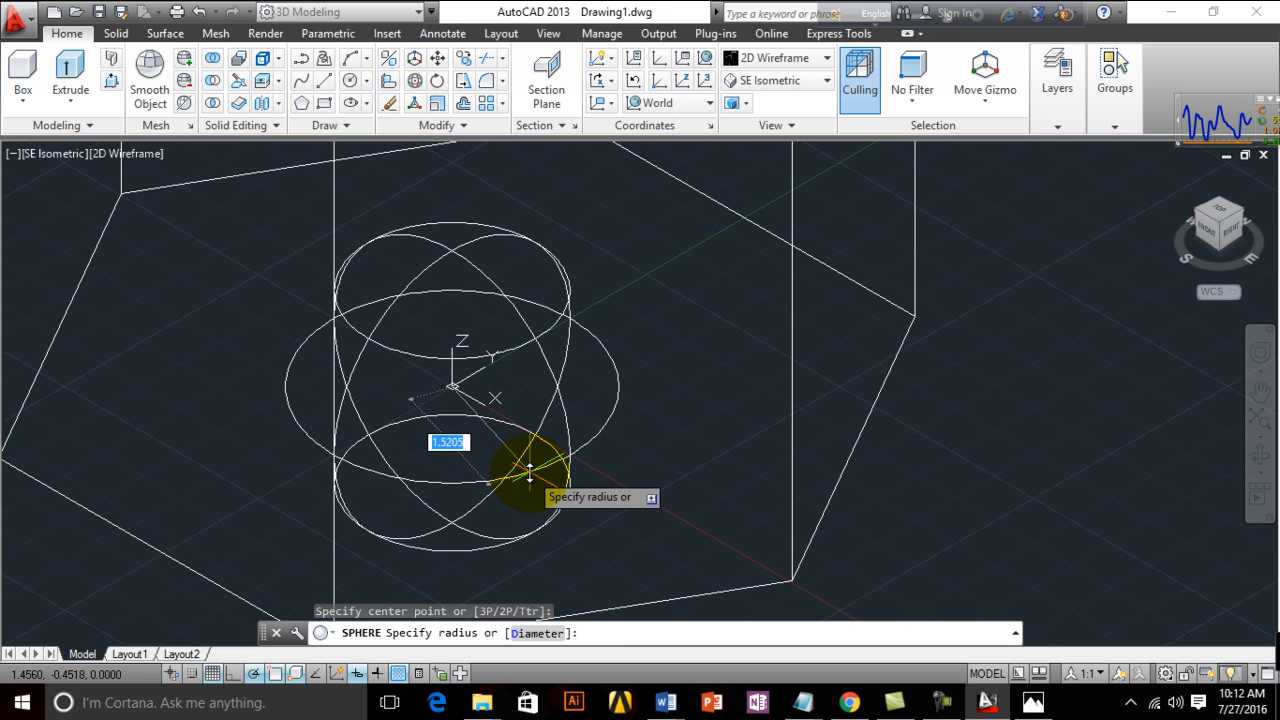
scroll(529, 476, "down", 3)
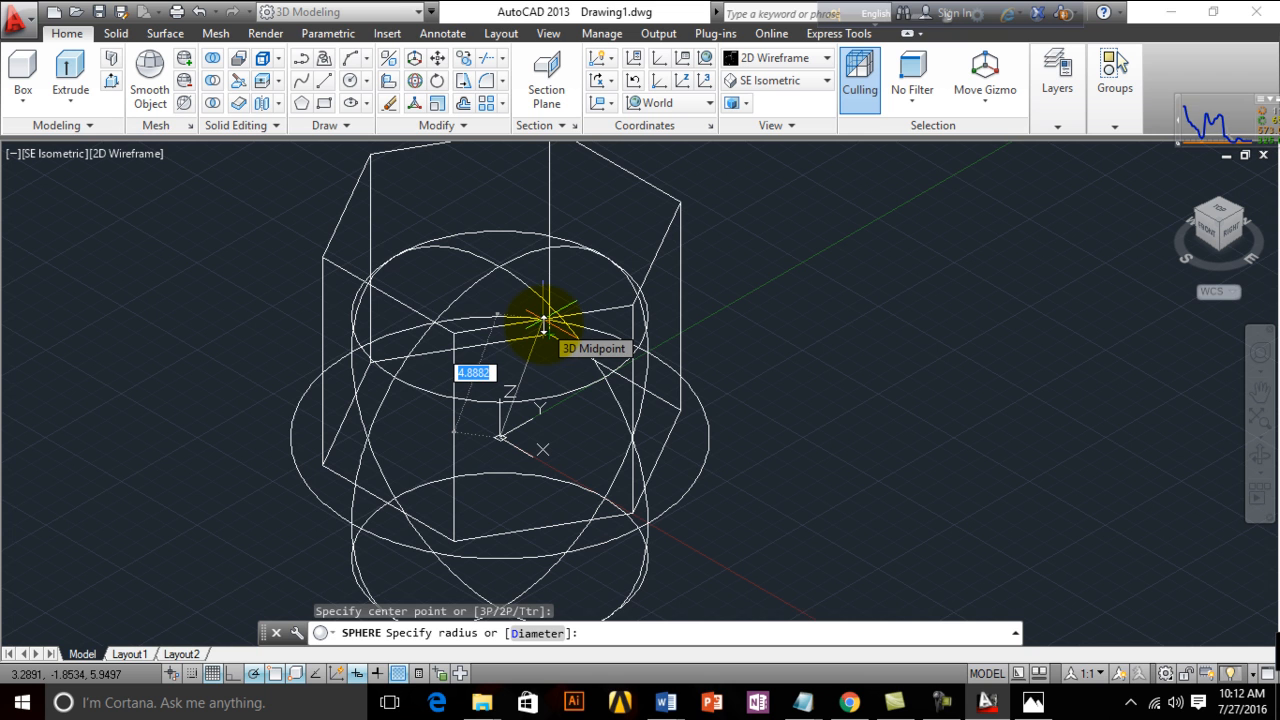
left_click(543, 322)
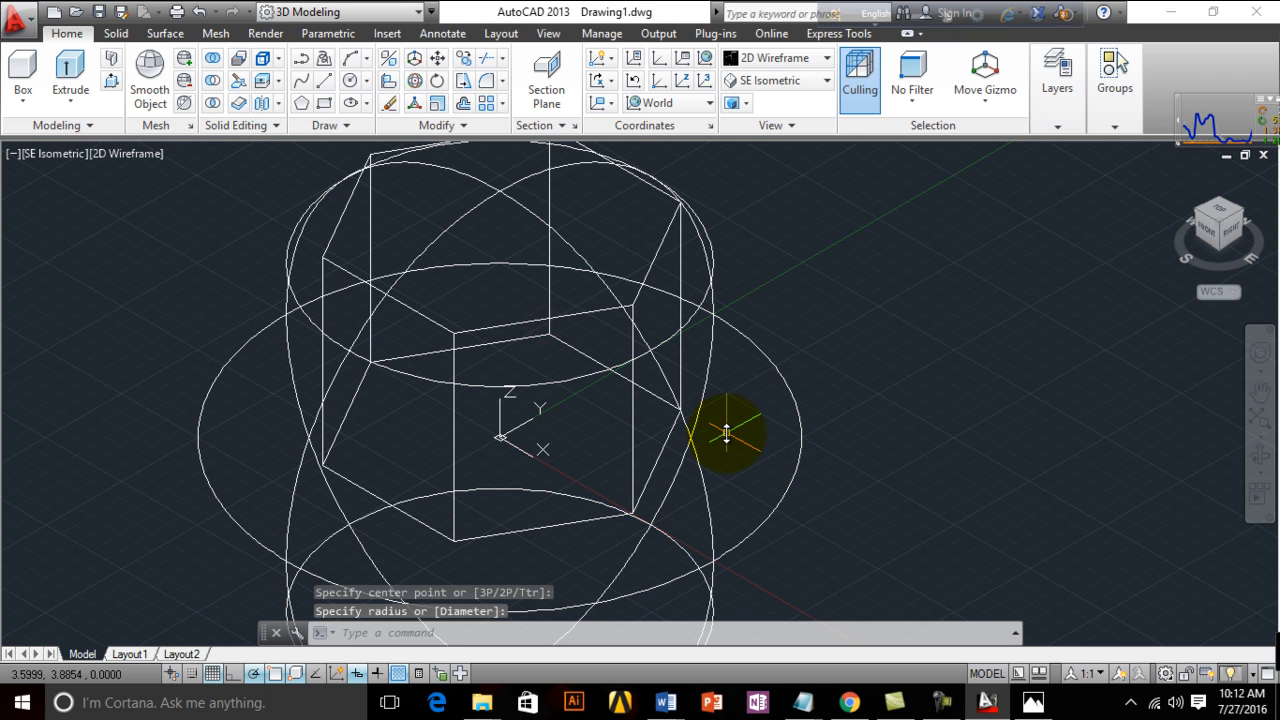
Display the sphere and hexagonal prism in the Realistic visual style
left_click(828, 60)
left_click(996, 97)
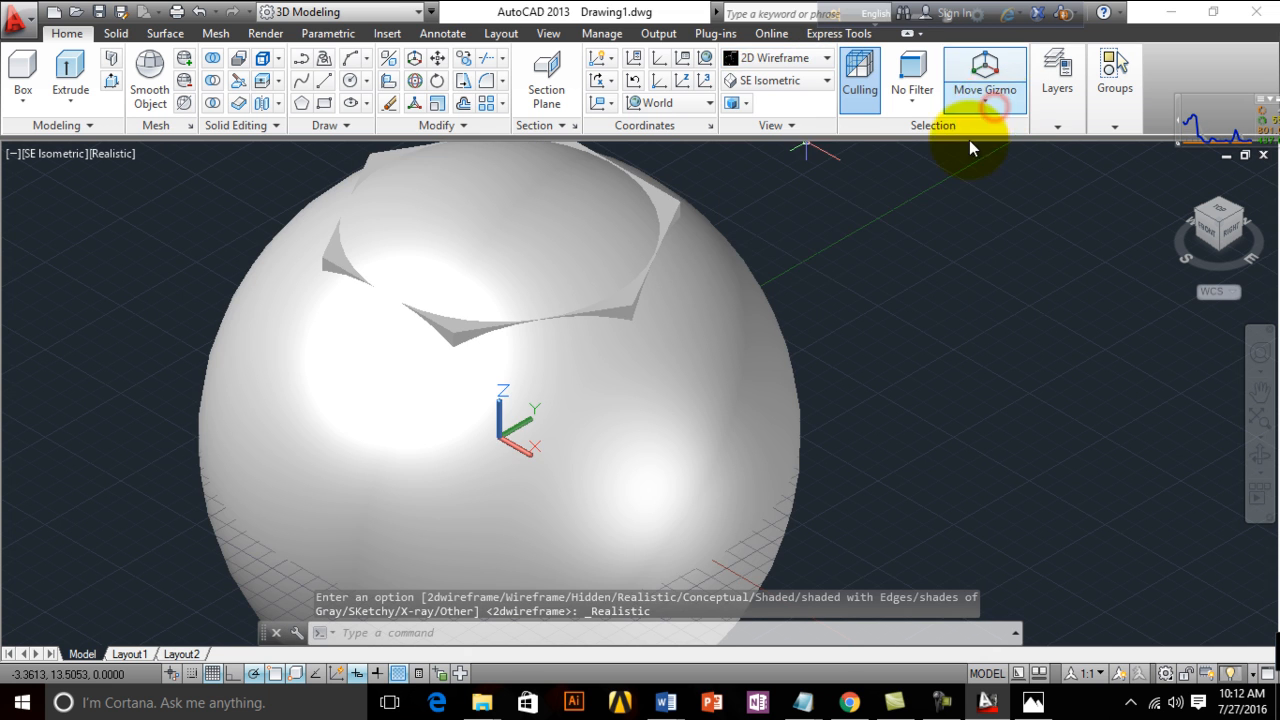
scroll(290, 421, "down", 4)
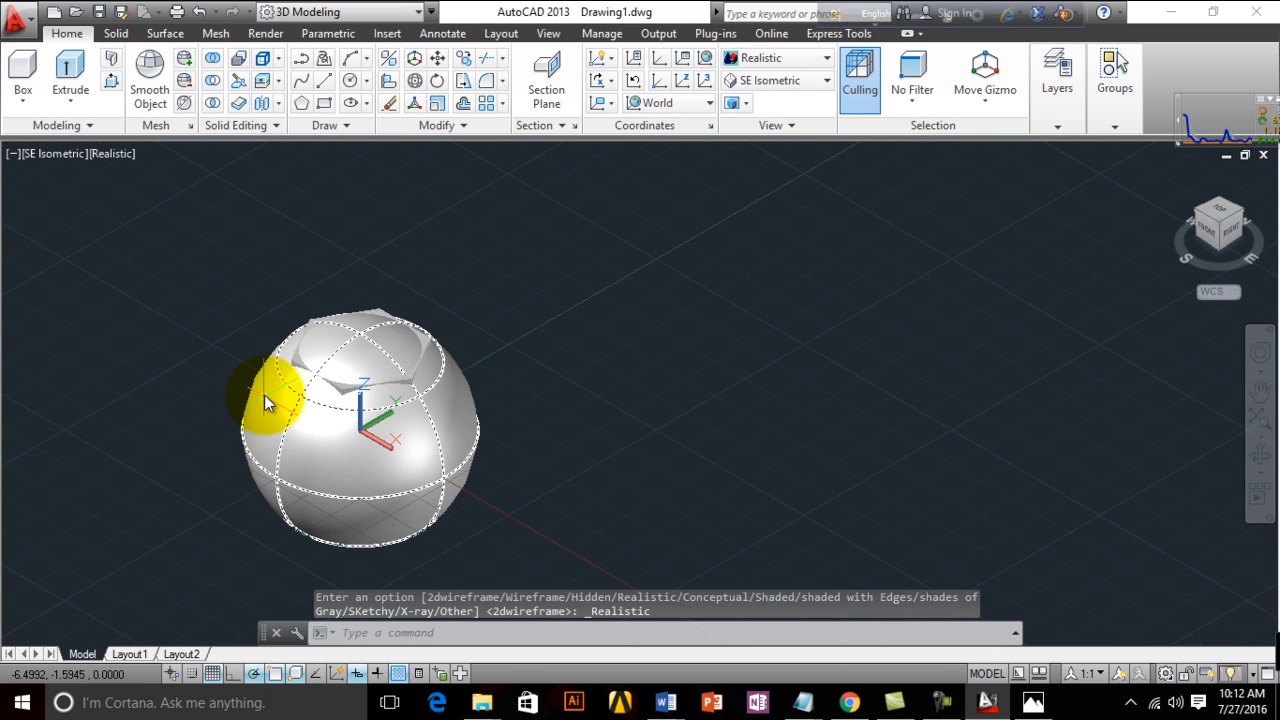
scroll(265, 400, "up", 5)
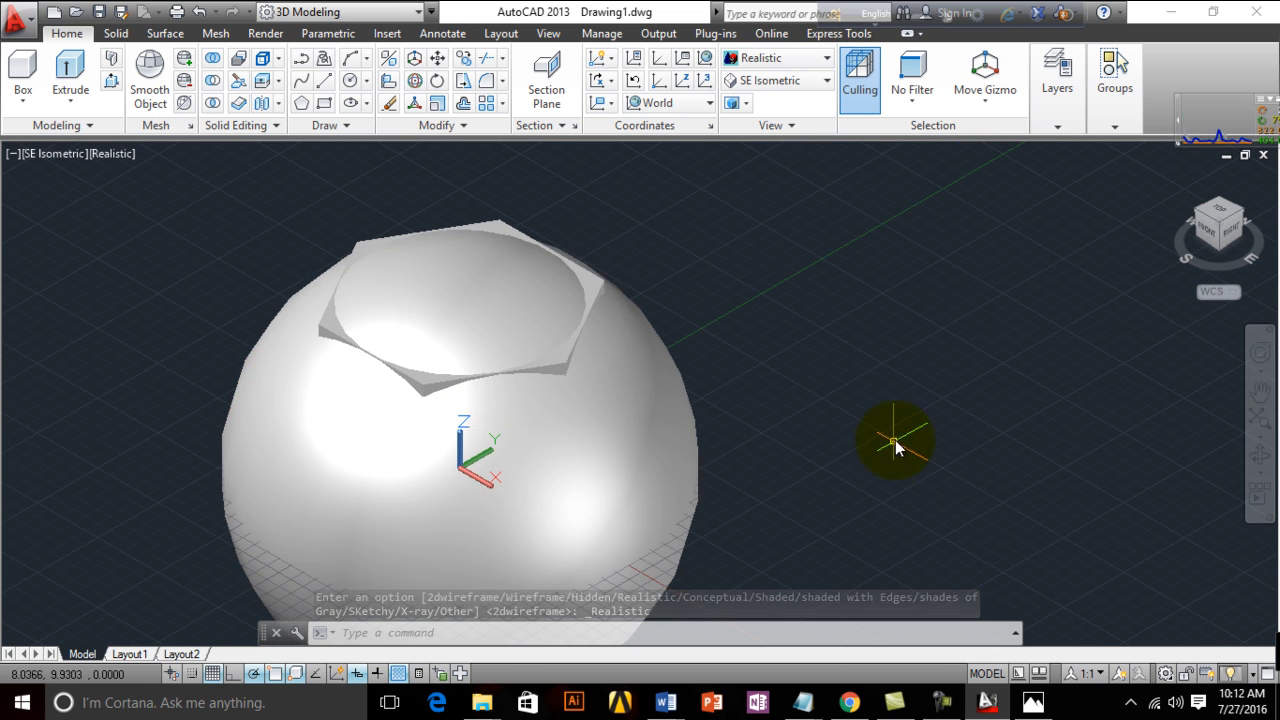
middle_click_drag(851, 403, 928, 417)
left_click(487, 510)
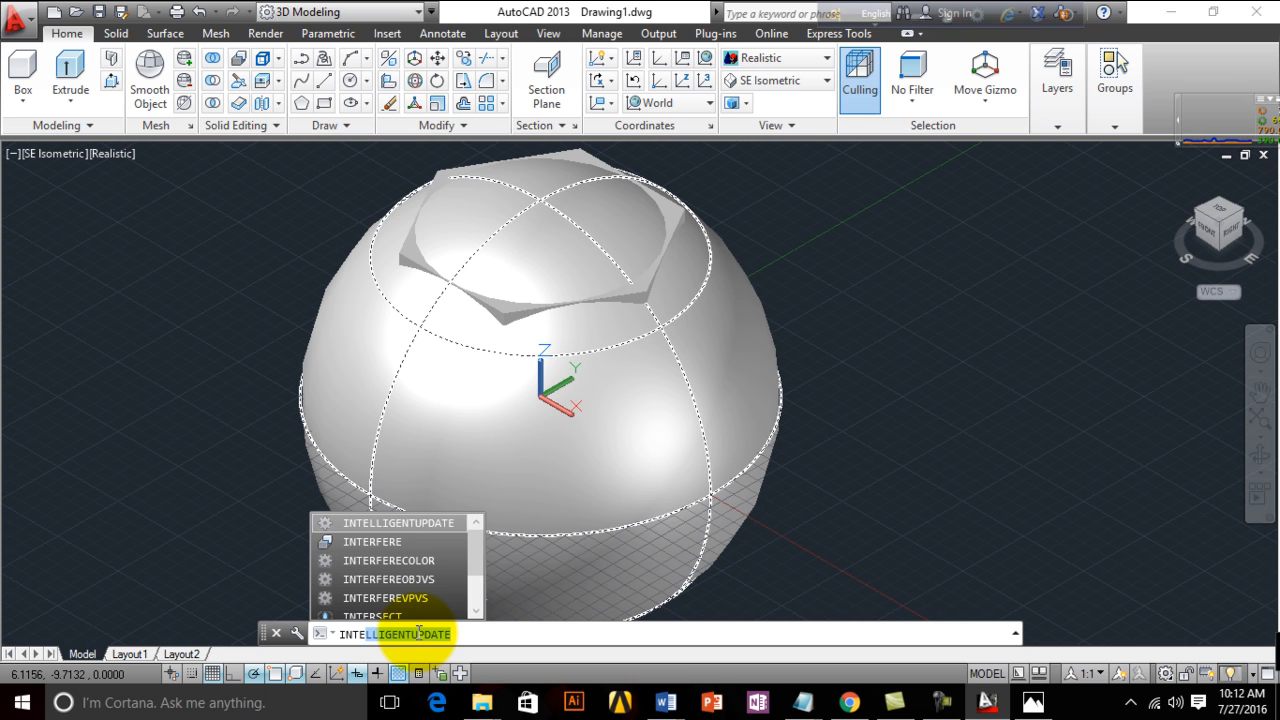
key("BackSpace")
type("RS")
key("Return")
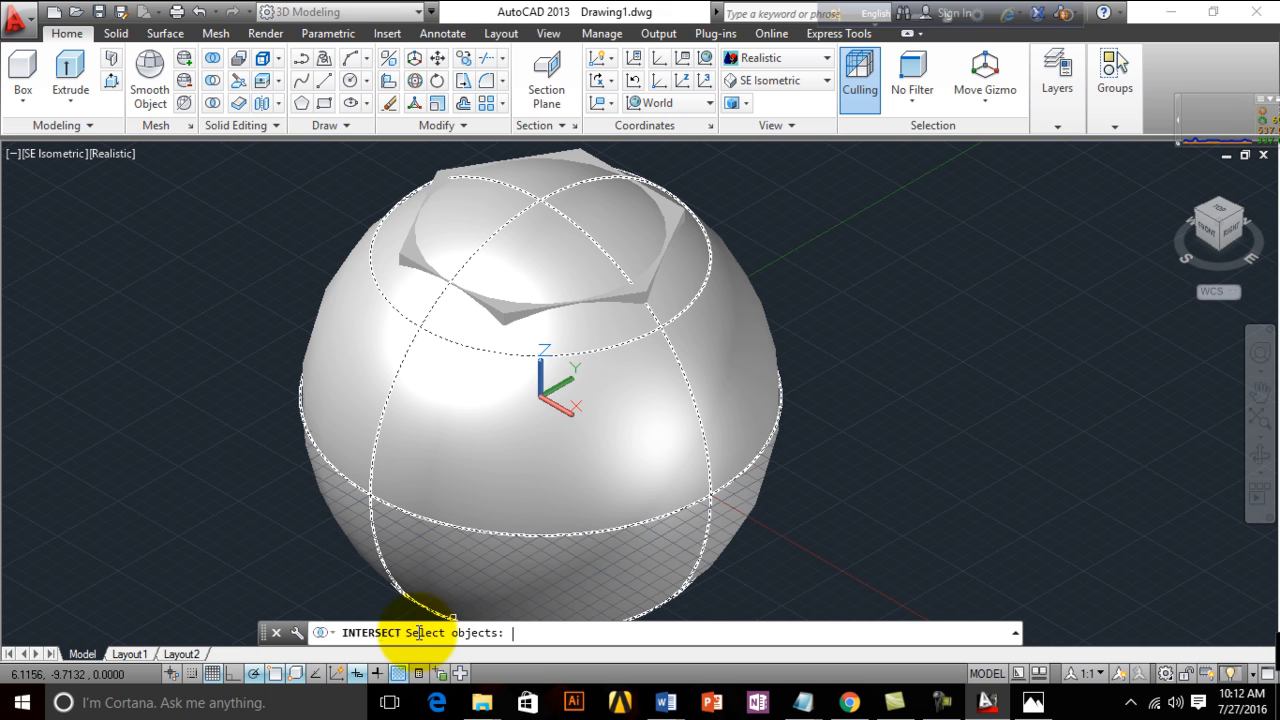
Switch to the 2D Wireframe visual style and intersect the sphere with the hexagonal prism to round its upper corners
left_click(826, 57)
left_click(757, 110)
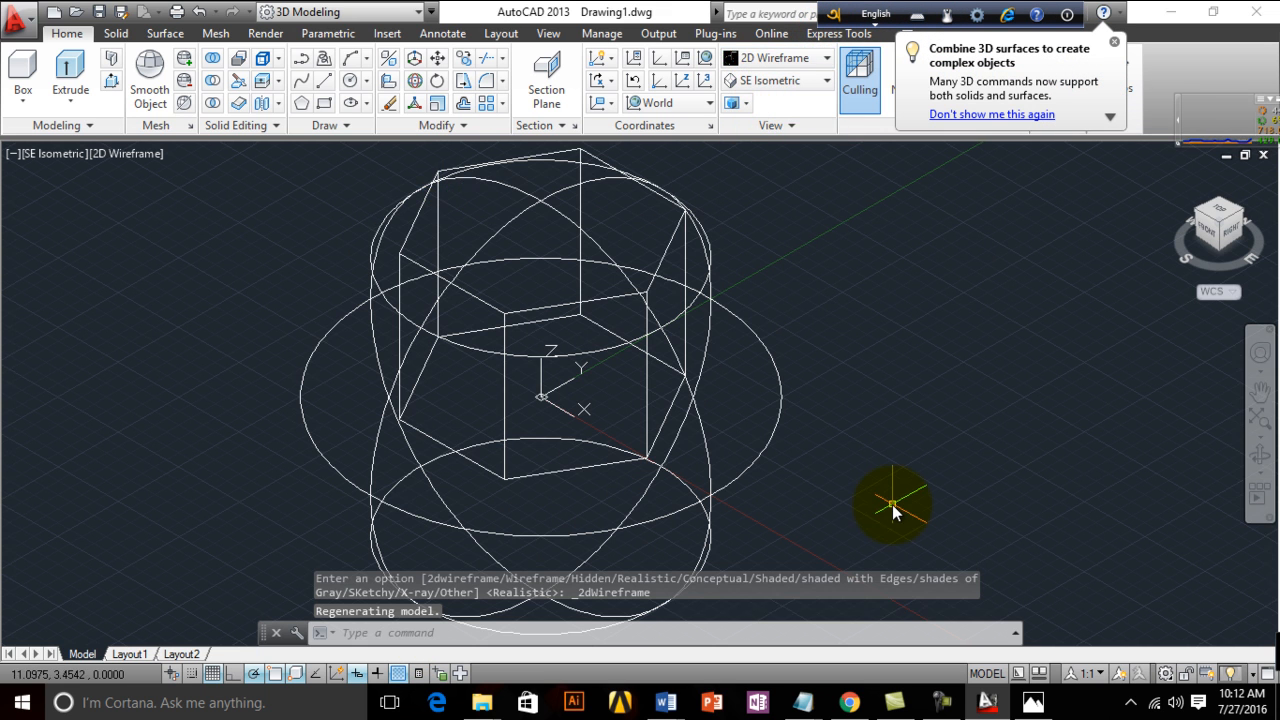
left_click(395, 633)
type("intersec")
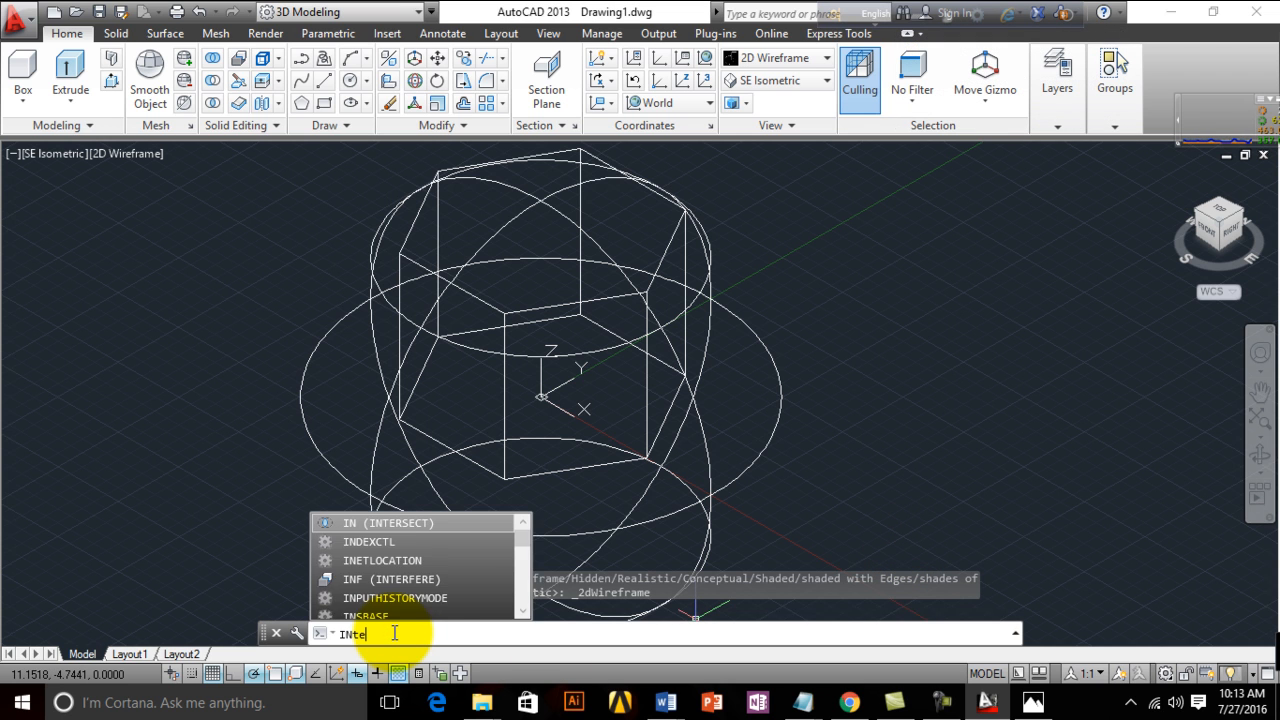
type("t")
key("Return")
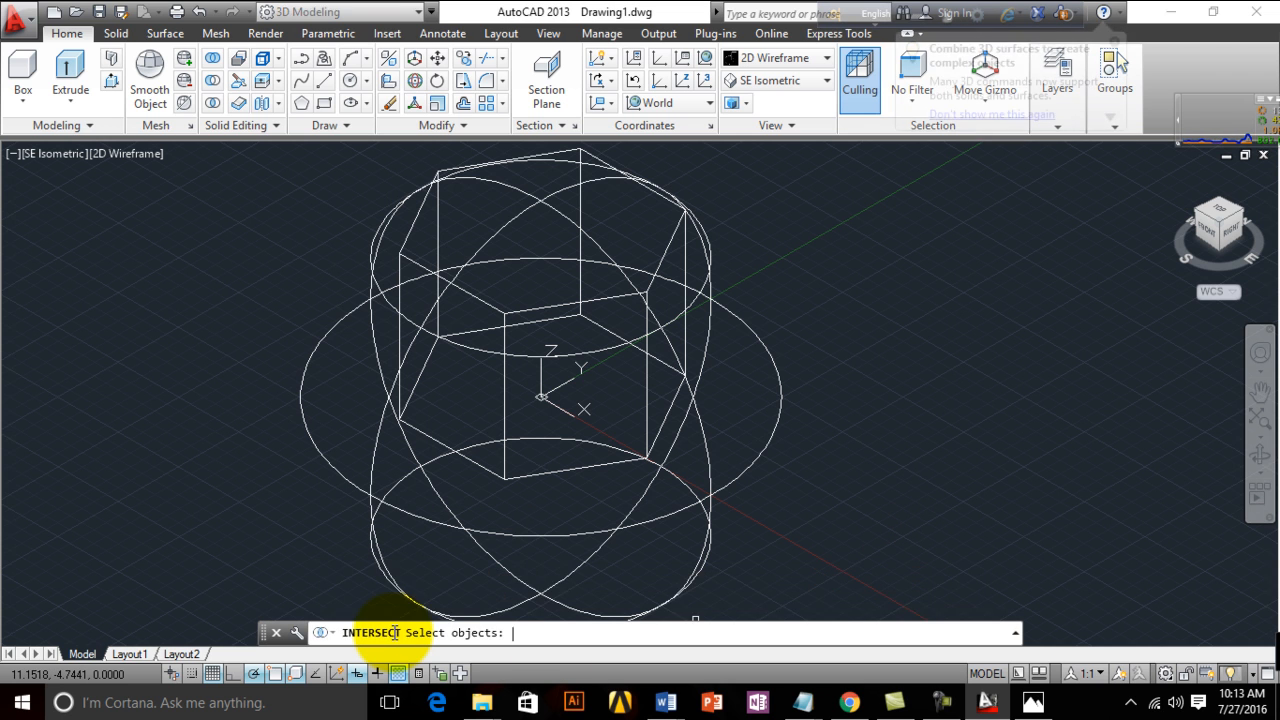
left_click(930, 540)
left_click(158, 200)
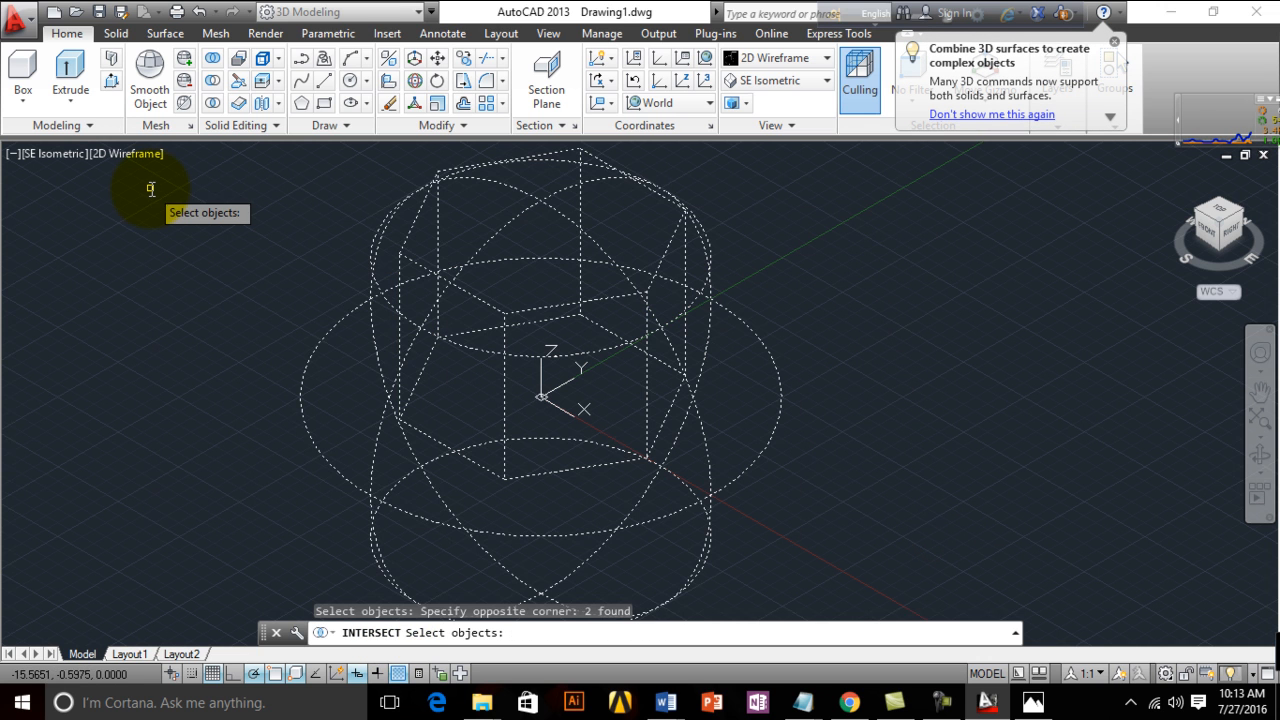
key("Return")
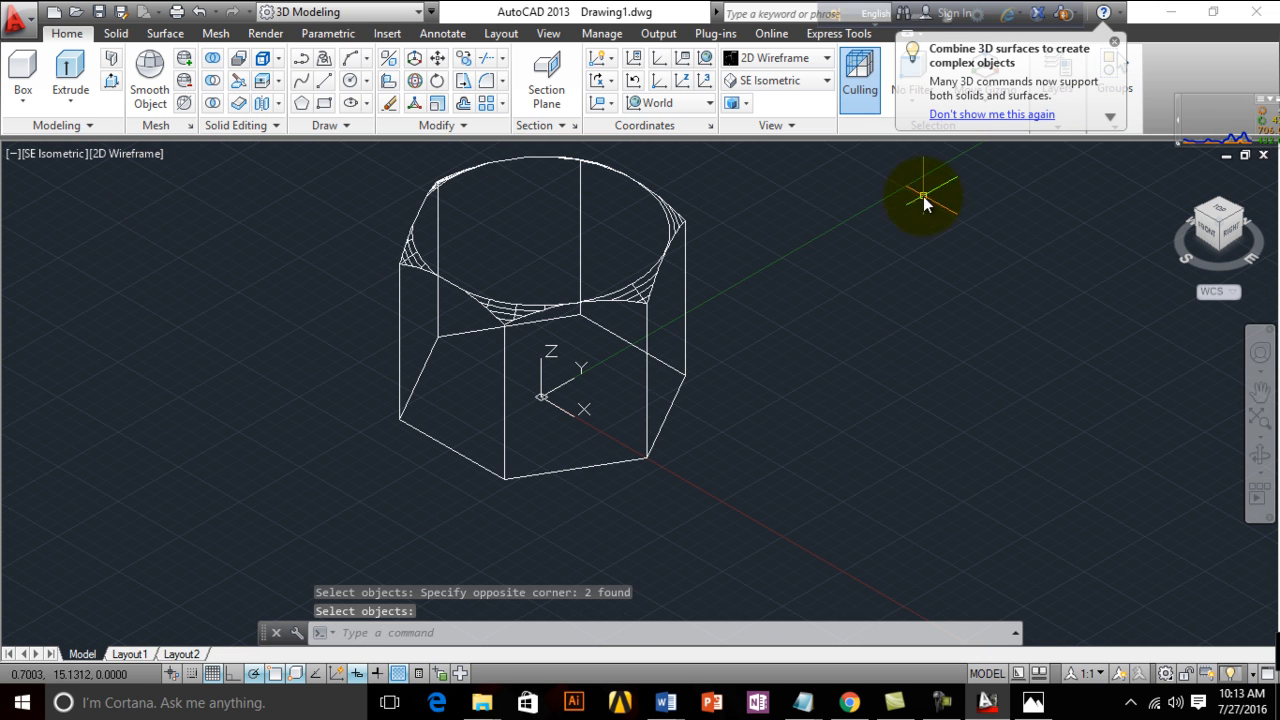
Preview the bolt head with its rounded upper corners in the Realistic visual style and return to 2D Wireframe
left_click(826, 63)
left_click(994, 105)
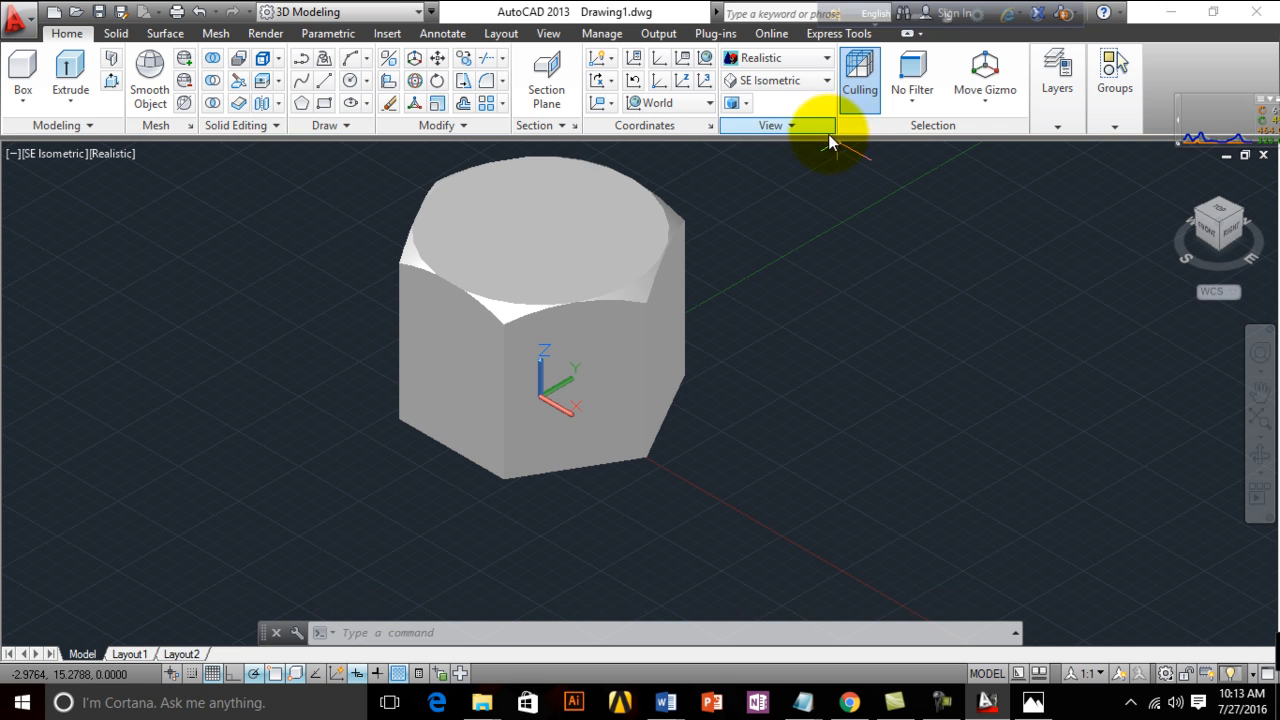
left_click(827, 57)
left_click(748, 103)
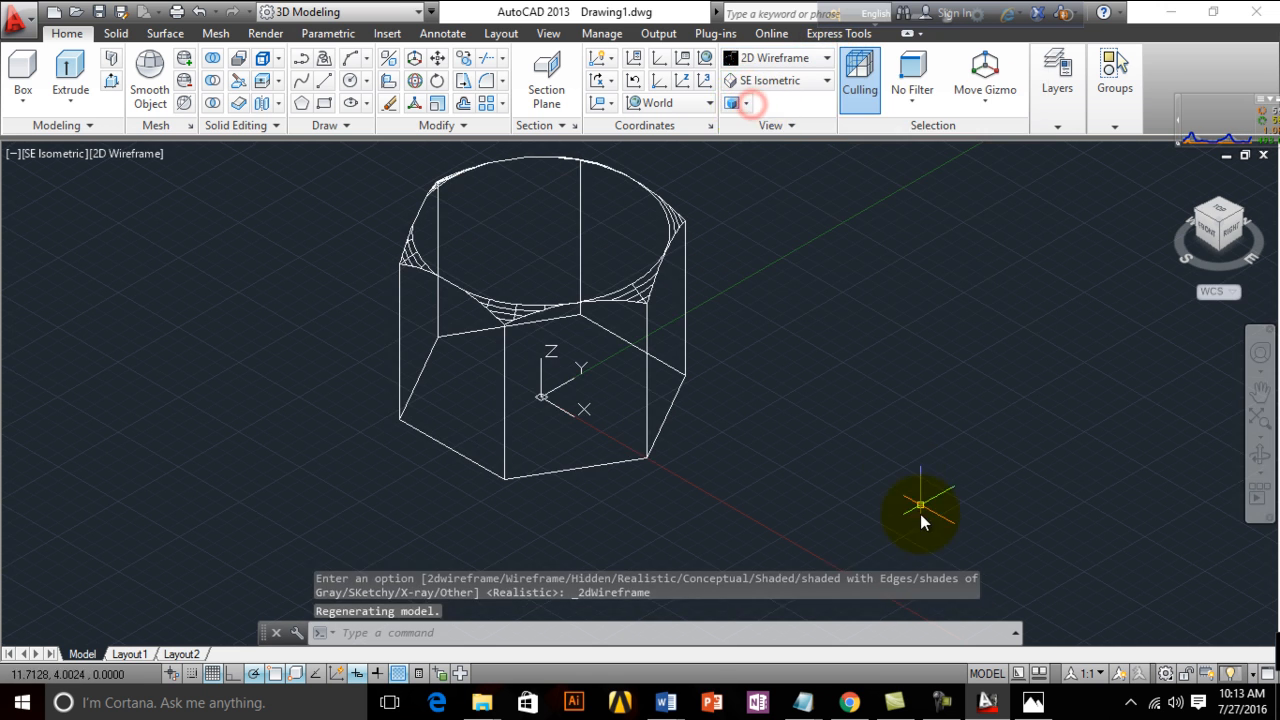
After checking Figure-02, create a sphere centred on the head's top face with its radius reaching the midpoint of the bottom front edge
left_click(1033, 702)
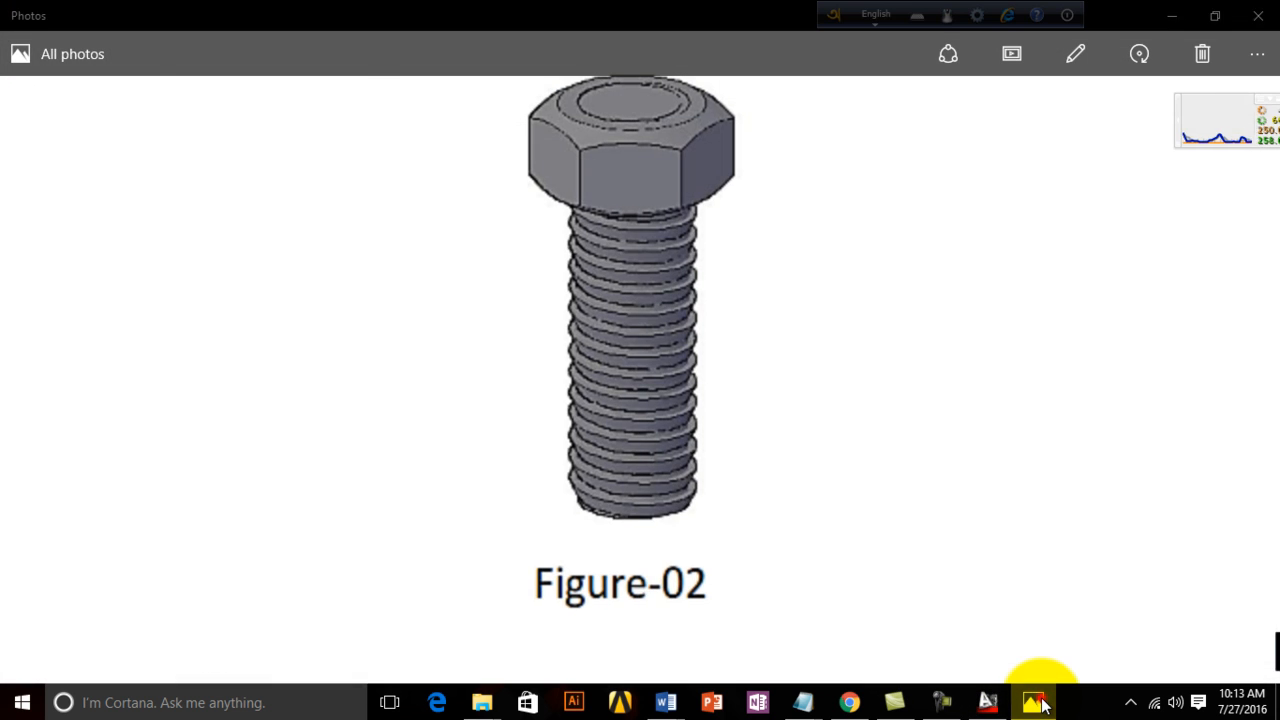
left_click(1036, 703)
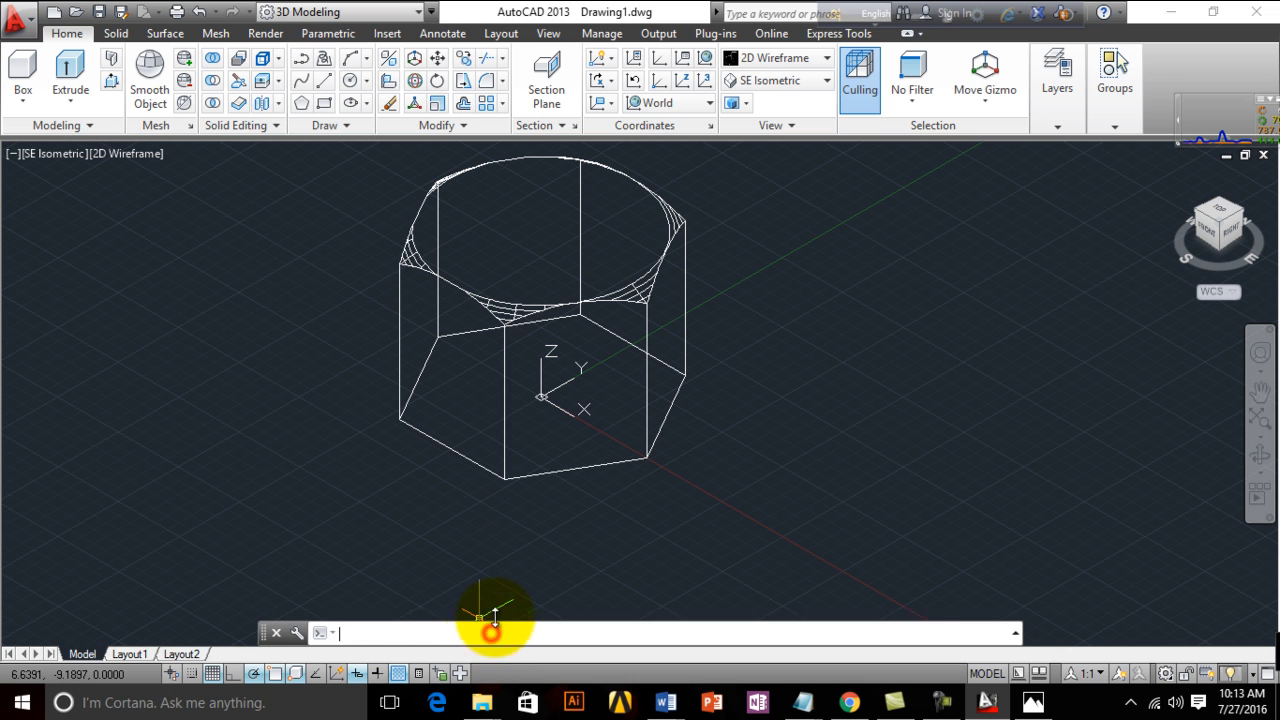
type("sphere")
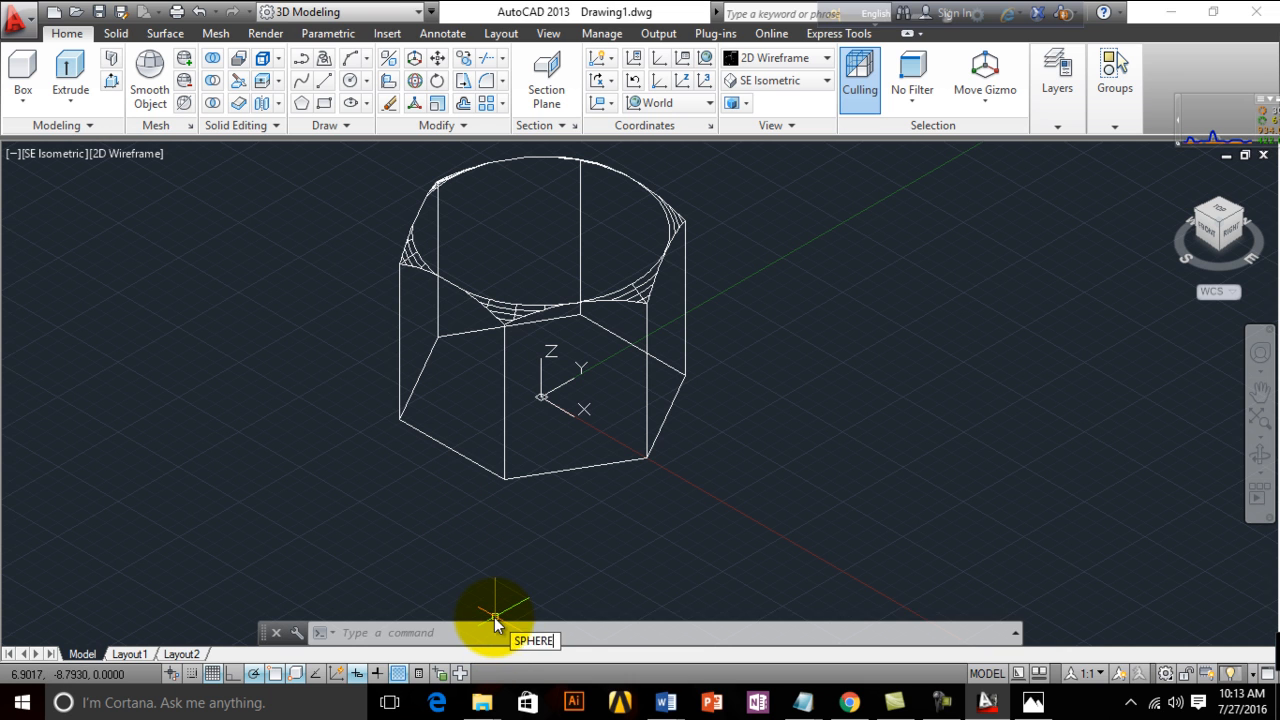
key("Return")
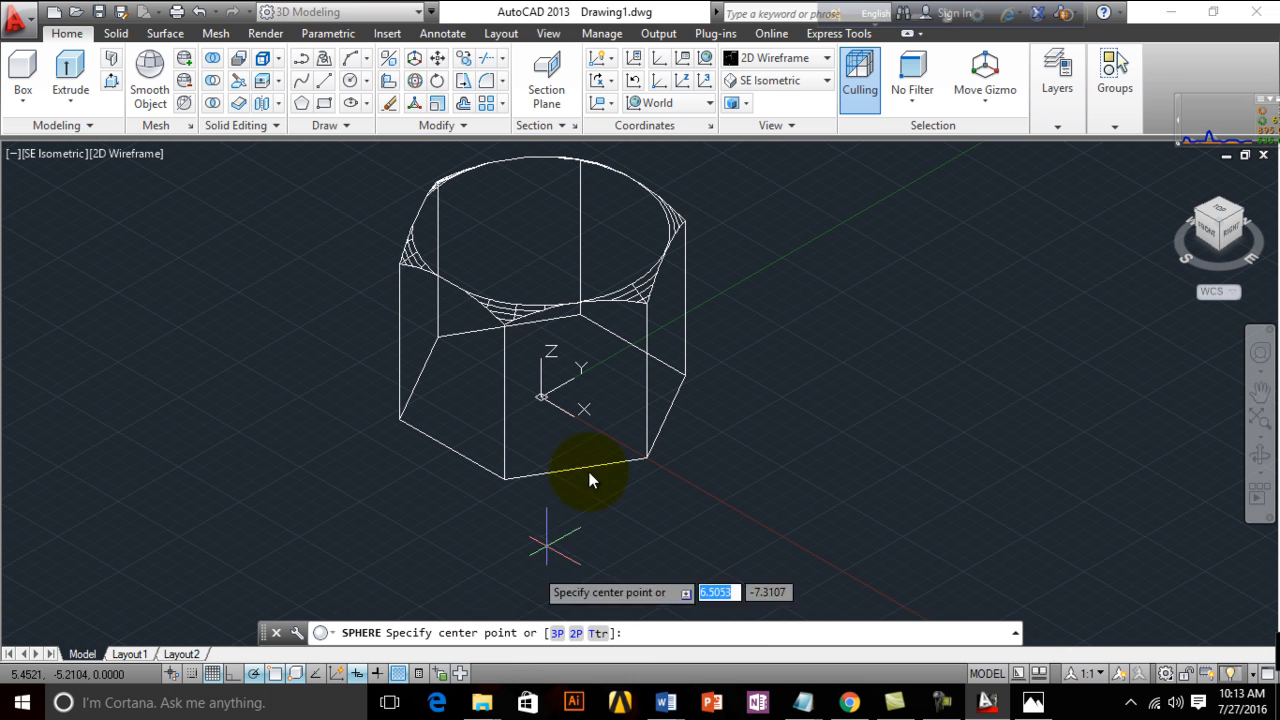
left_click(541, 234)
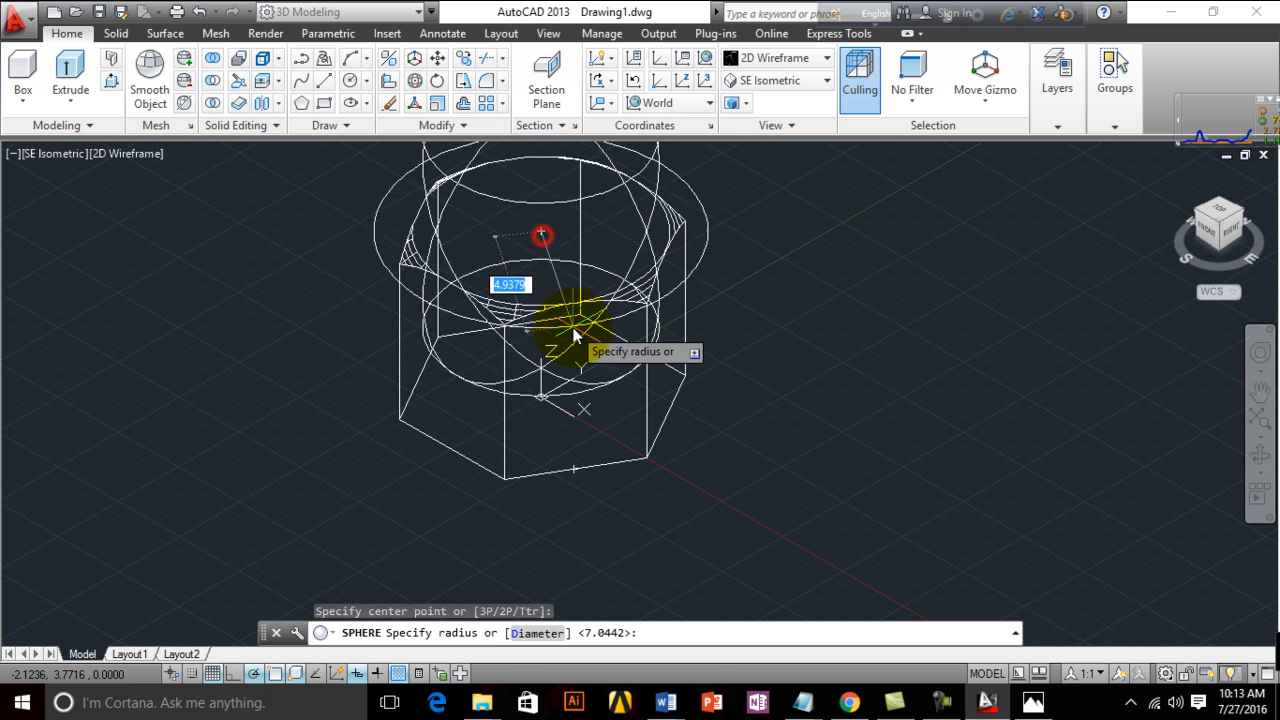
left_click(577, 469)
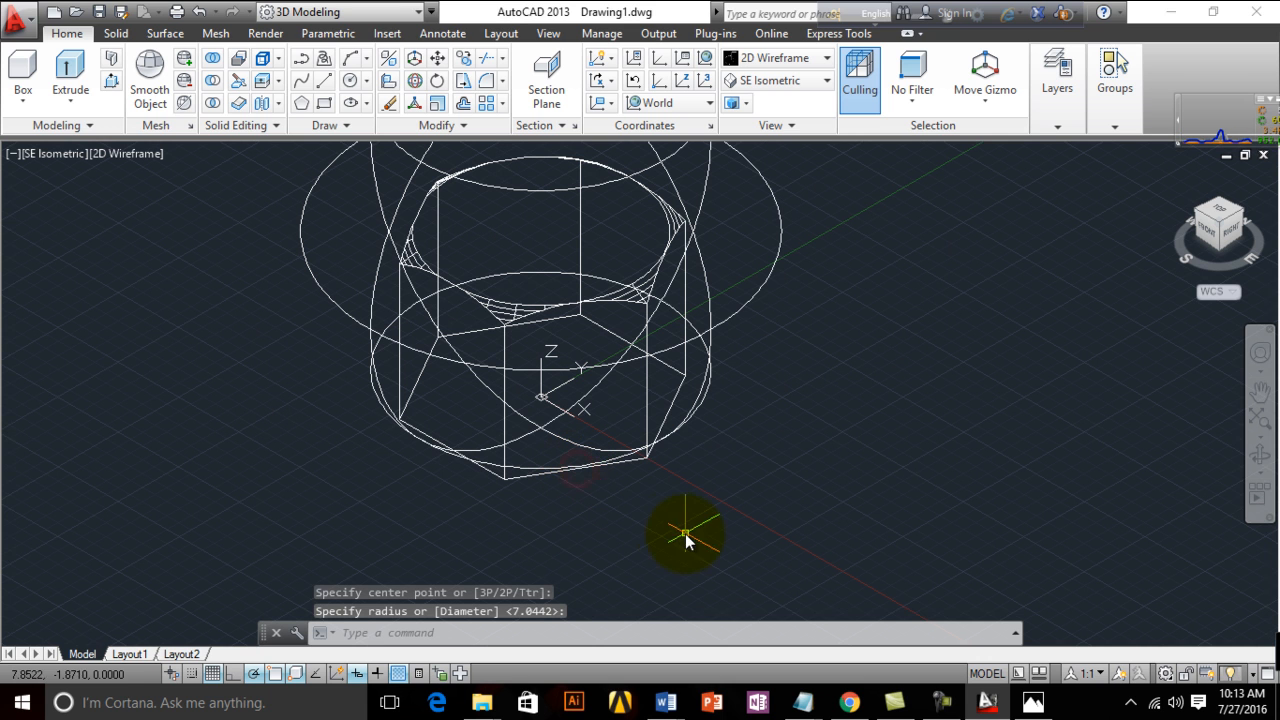
Display the new upper sphere and the bolt head in the Realistic visual style and inspect where they overlap
left_click(827, 58)
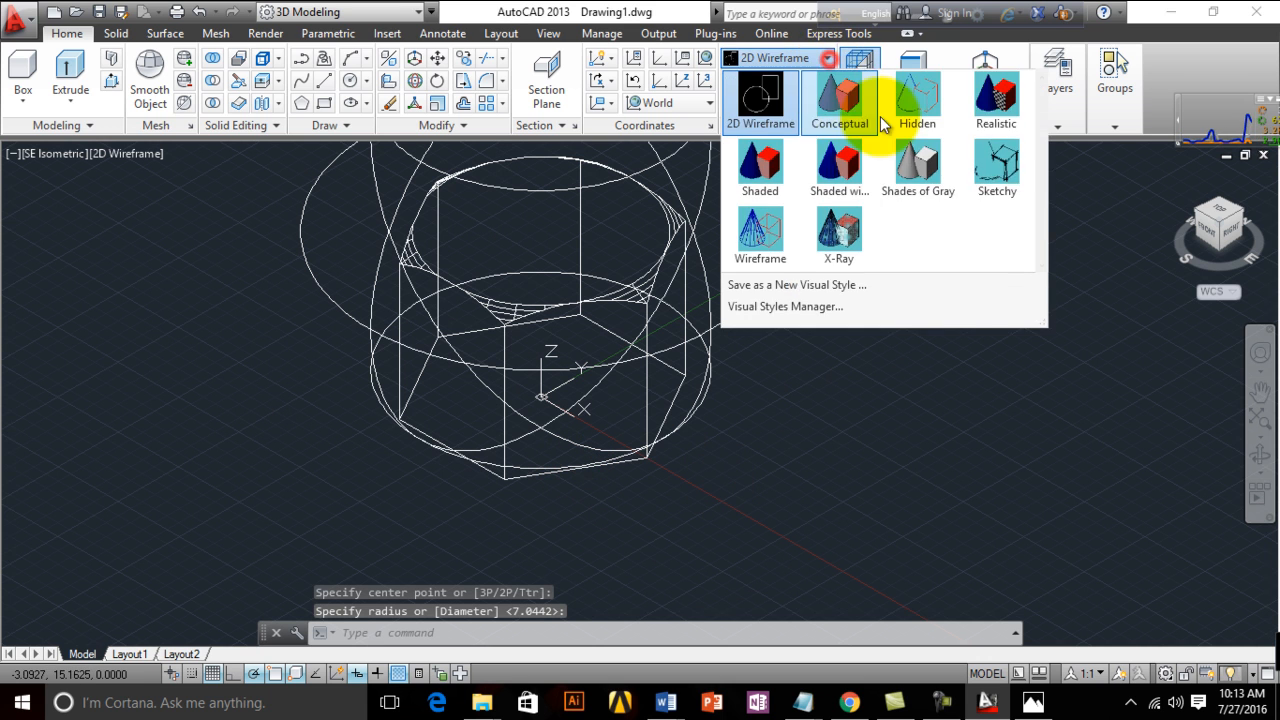
left_click(988, 118)
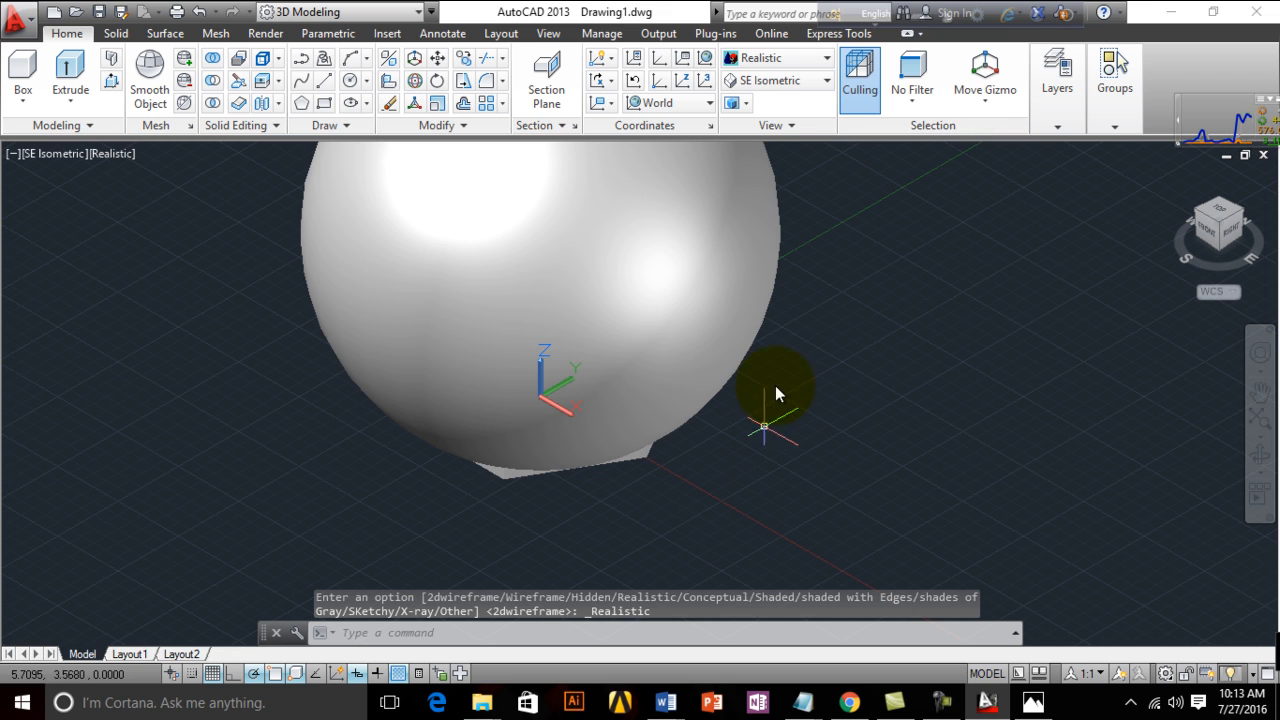
scroll(777, 326, "down", 2)
scroll(777, 326, "up", 2)
mouse_move(737, 463)
middle_mouse_down("shift")
mouse_move(737, 334)
mouse_move(721, 472)
middle_mouse_up("shift")
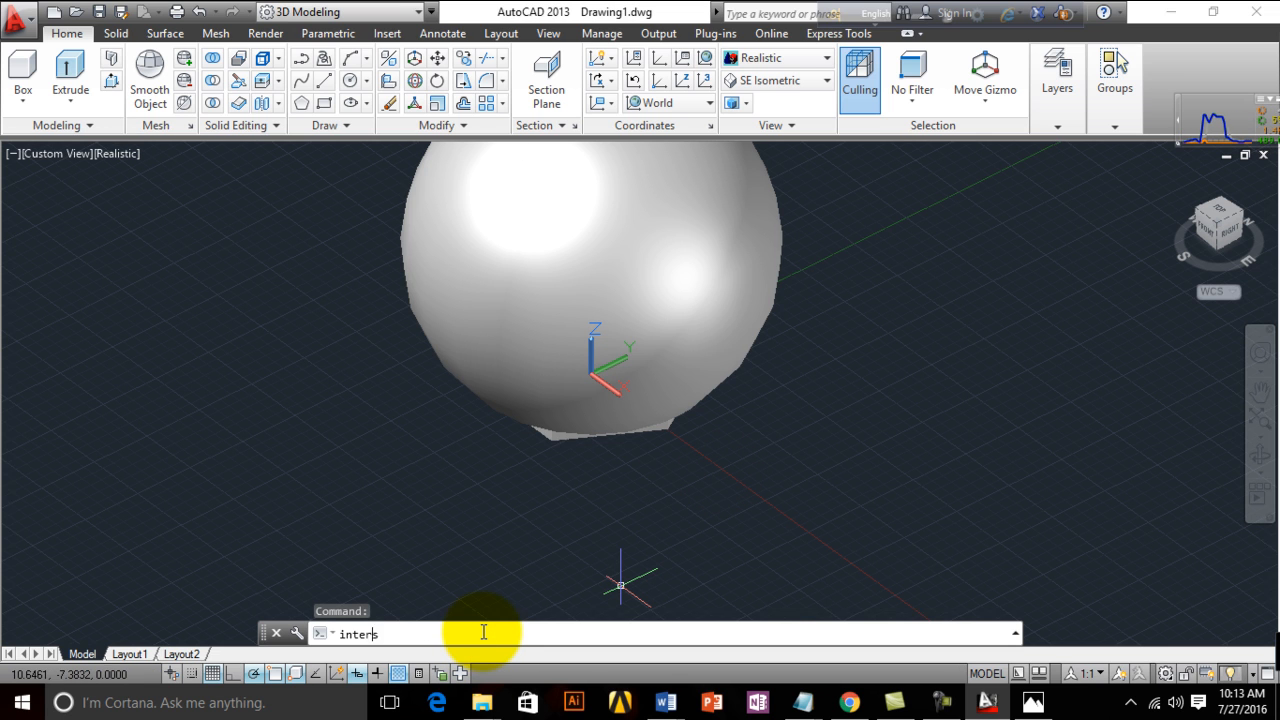
Intersect the upper sphere with the bolt head to round its lower corners and inspect the resulting solid
key("Return")
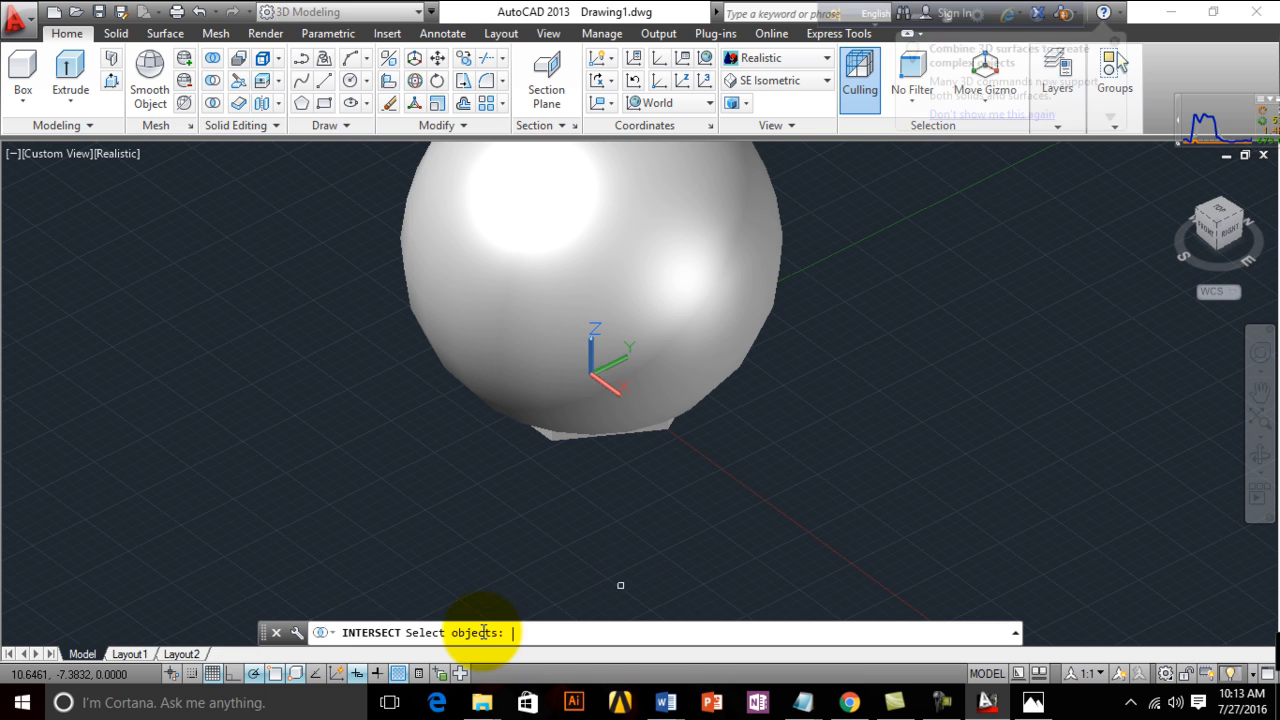
left_click(858, 436)
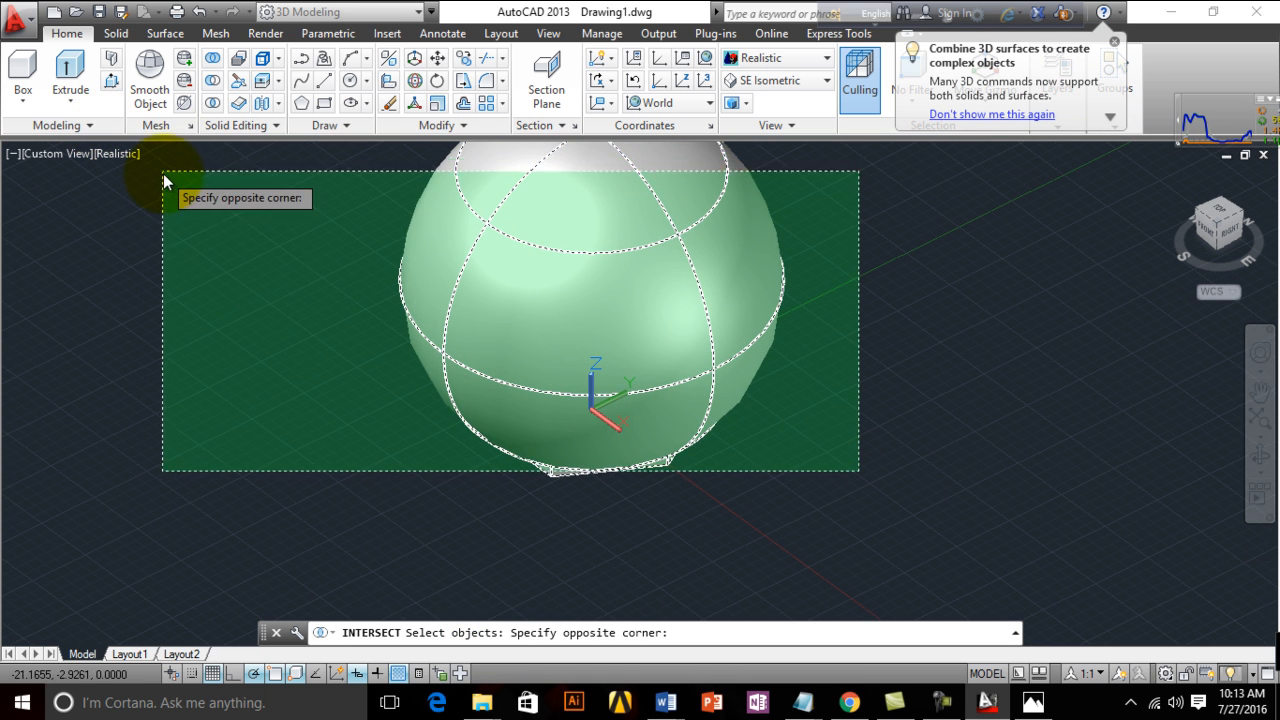
left_click(164, 186)
key("Return")
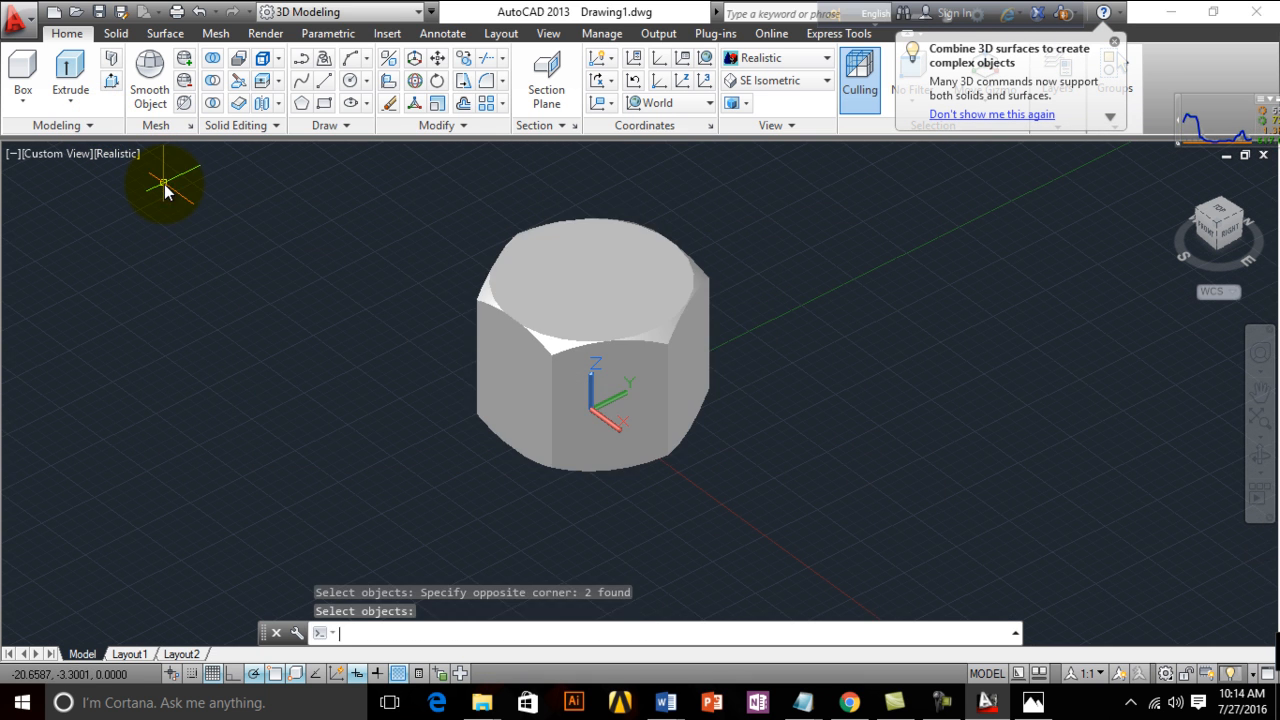
middle_click_drag(803, 543, 768, 465, "shift")
mouse_move(616, 373)
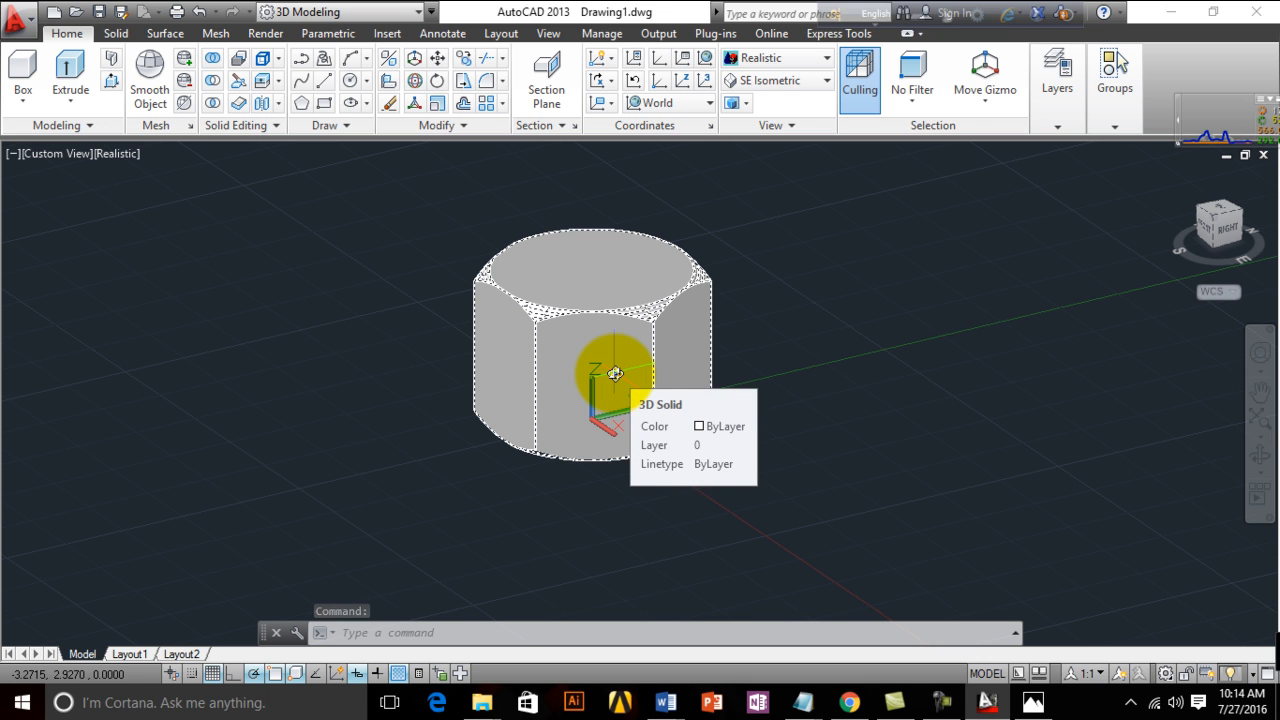
Return the bolt head to 2D Wireframe and check the shank in the Figure-02 picture
left_click(826, 57)
left_click(765, 140)
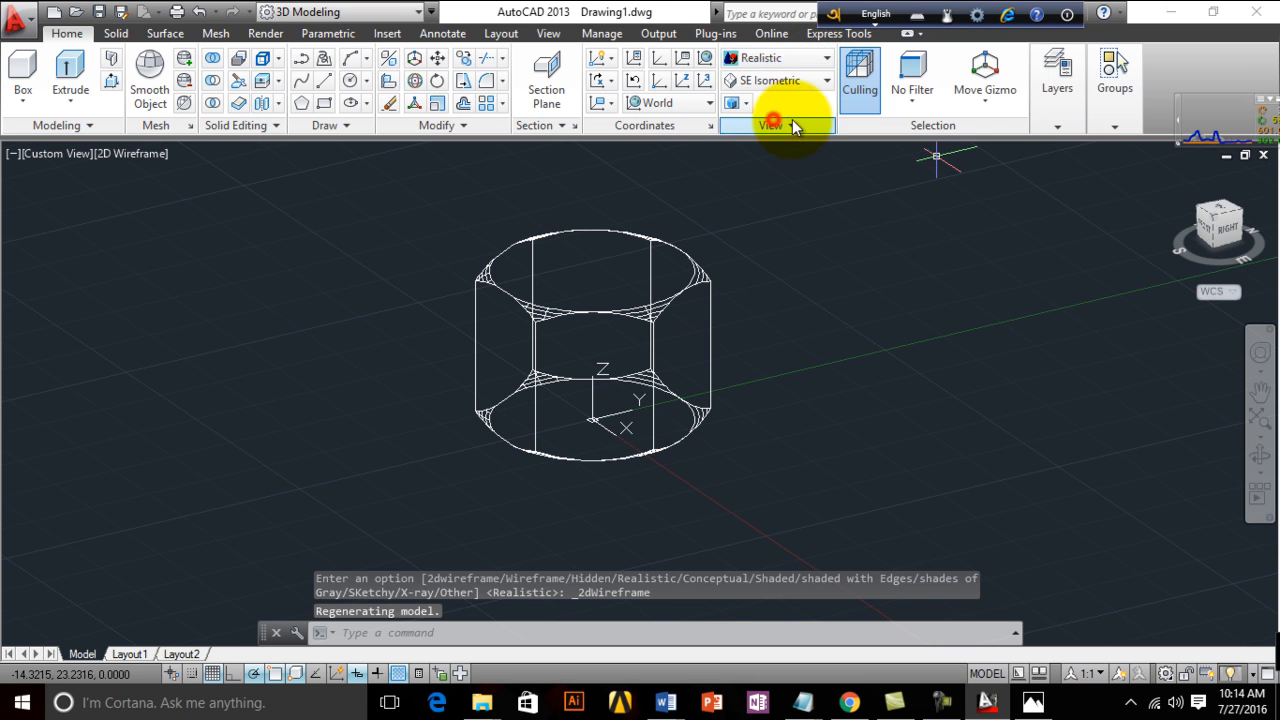
middle_click_drag(651, 366, 679, 392)
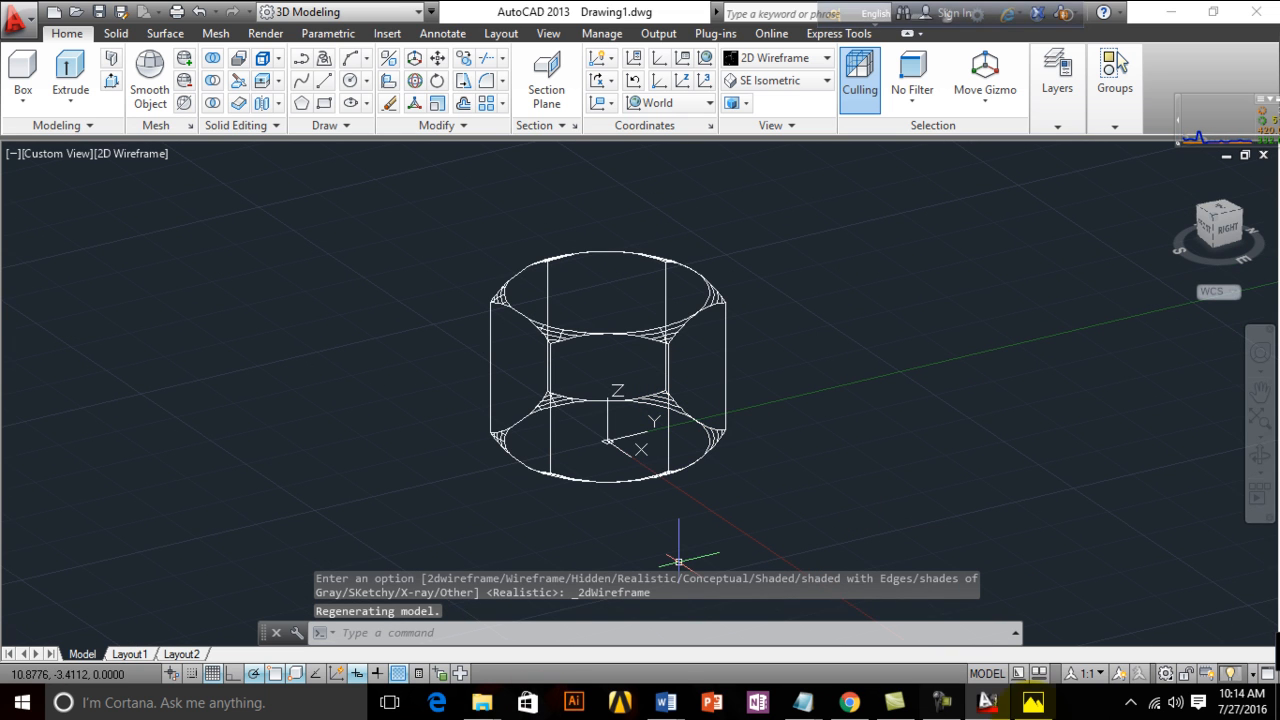
left_click(1033, 702)
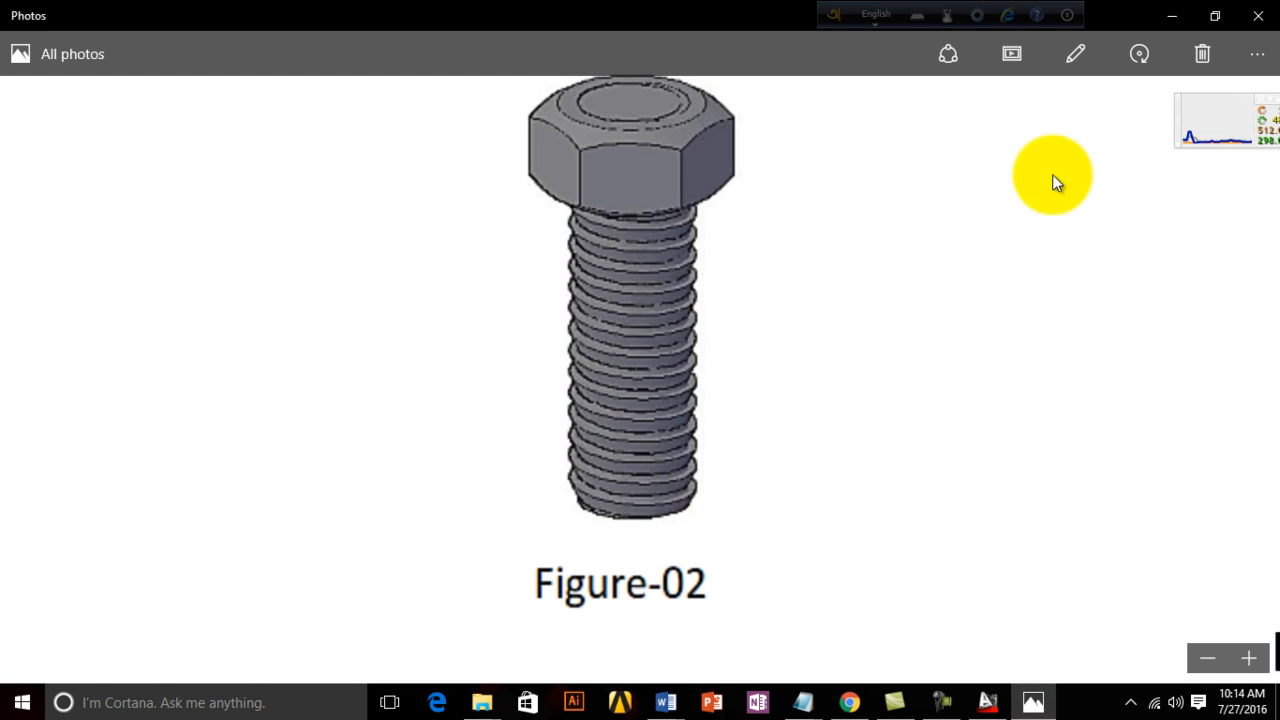
left_click(1172, 15)
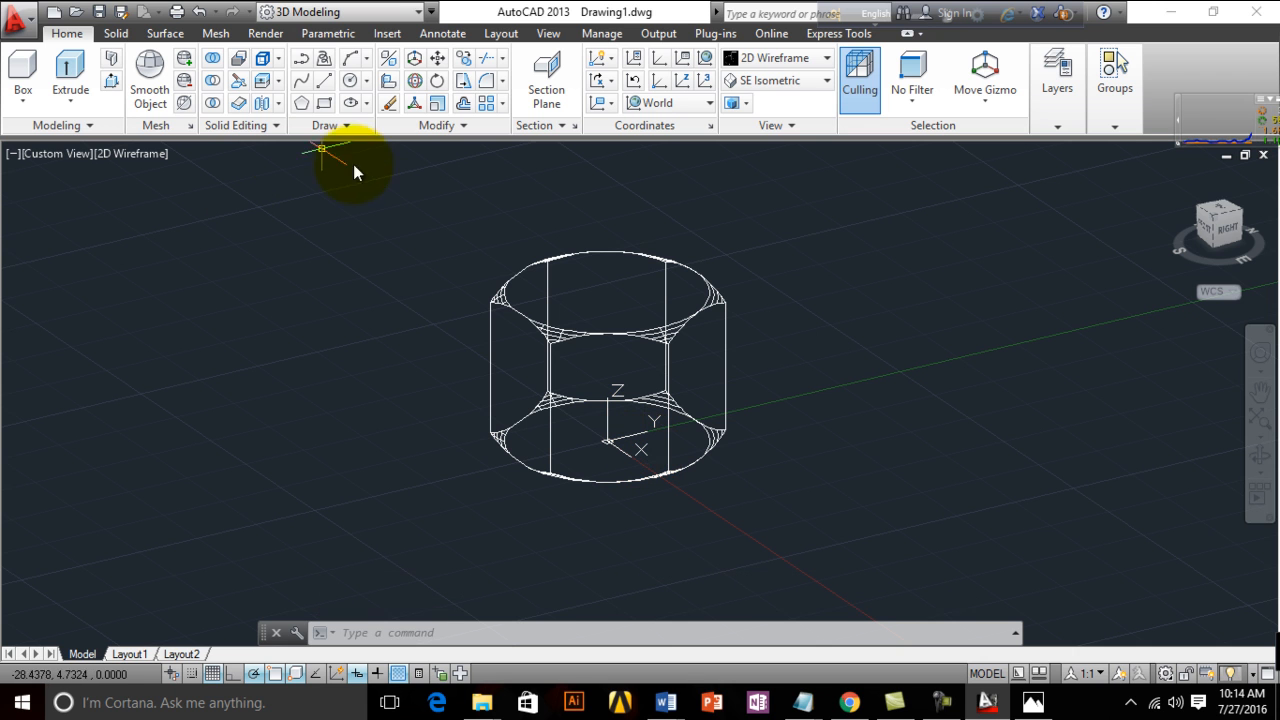
Draw a circle centred at the origin on the head's bottom face with a radius of about 2 units
left_click(350, 80)
scroll(613, 447, "up", 3)
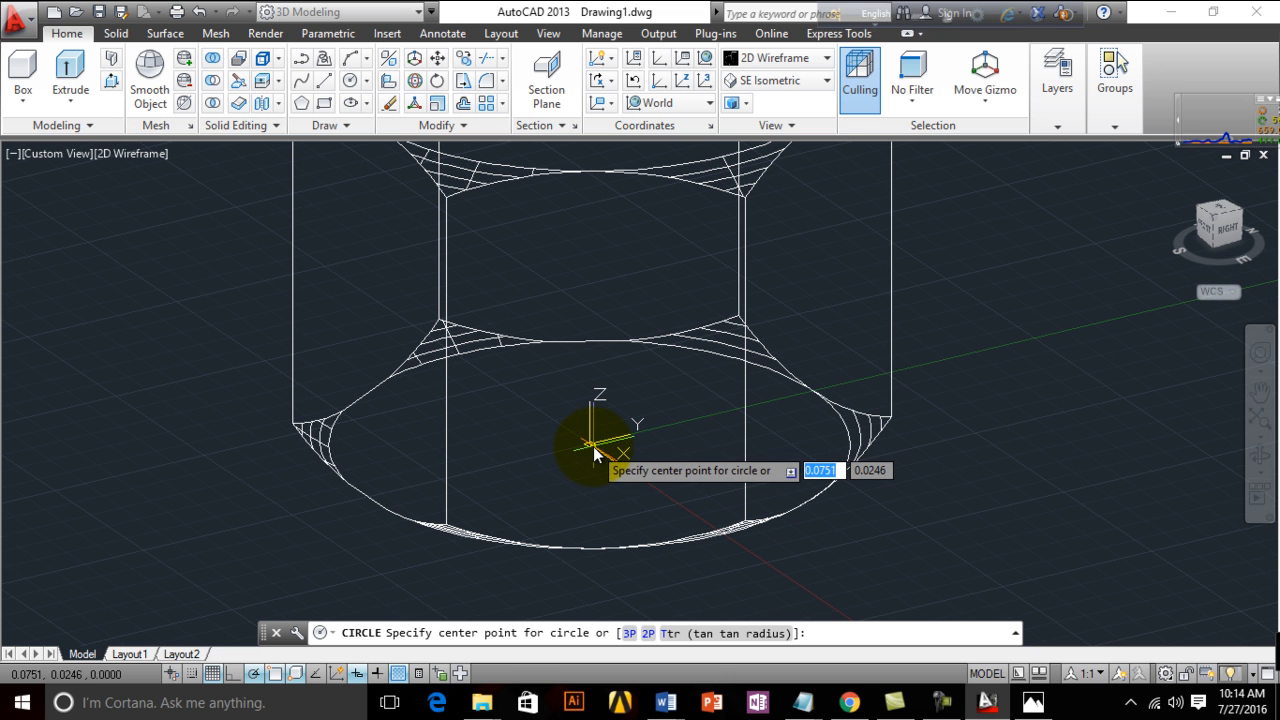
left_click(590, 446)
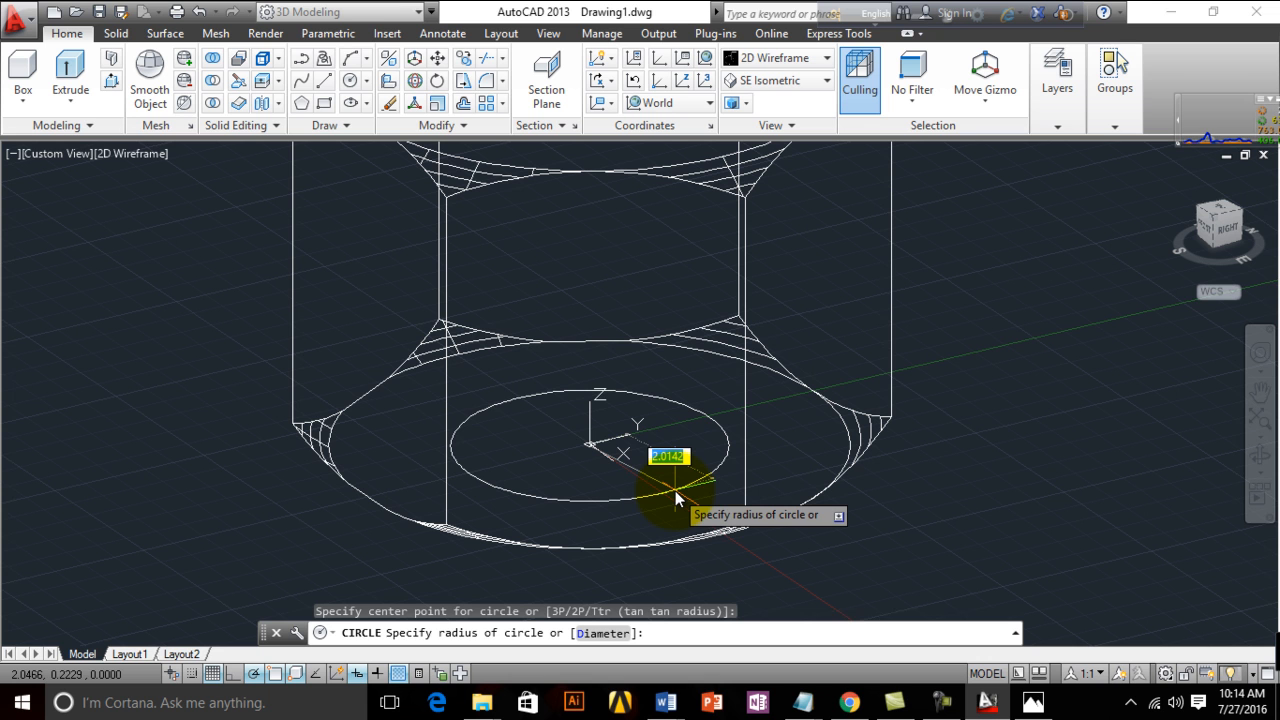
left_click(679, 493)
scroll(583, 415, "down", 3)
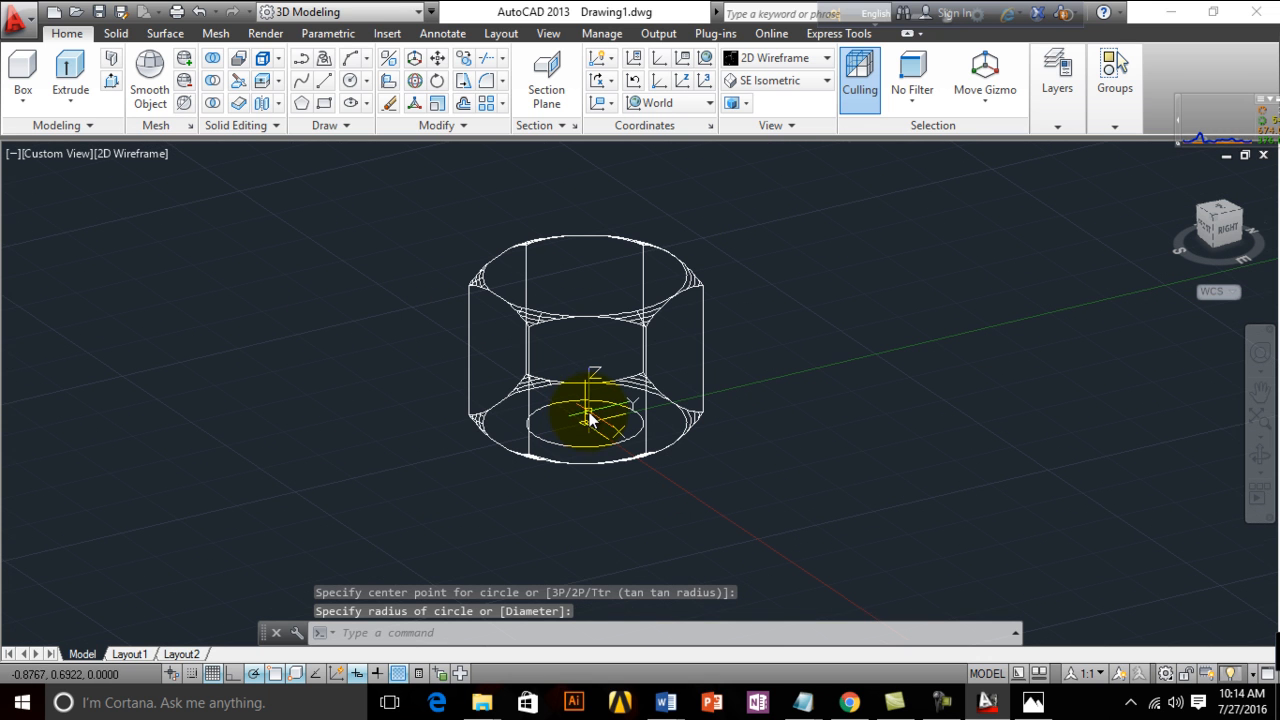
Extrude the circle downward into a cylindrical shank about three times as long as the head's height
left_click(70, 68)
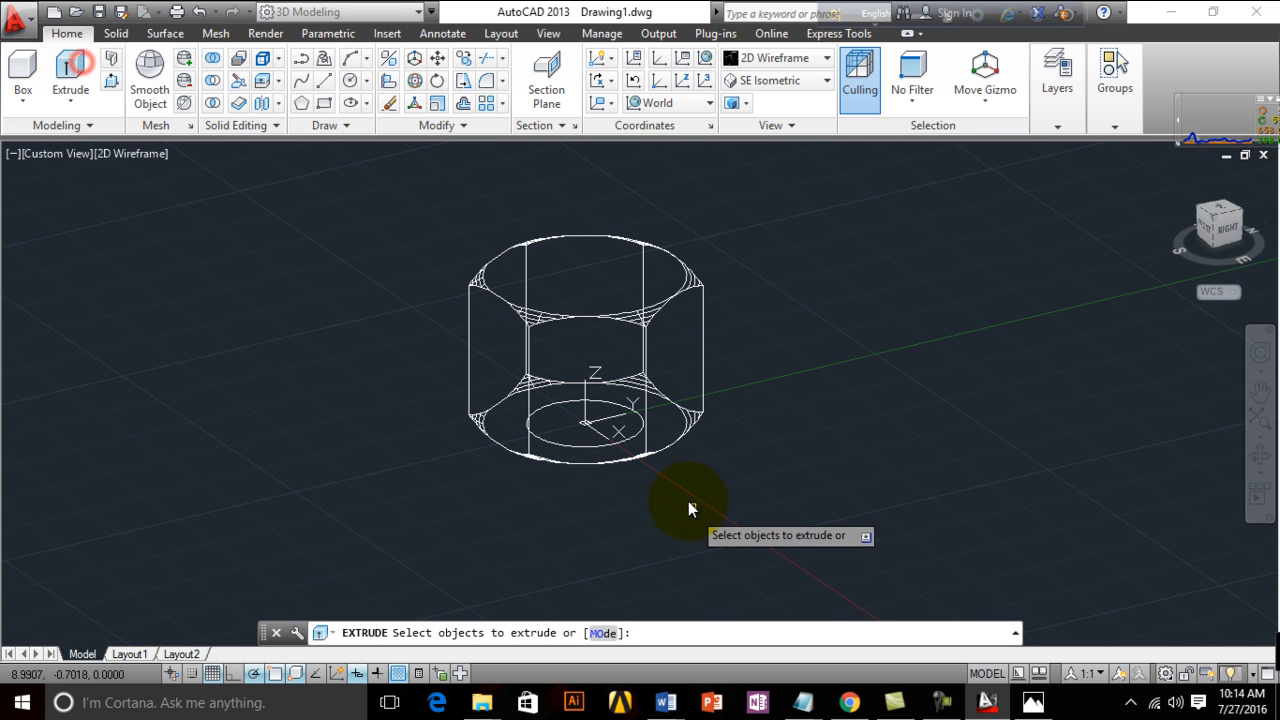
left_click(607, 449)
key("Return")
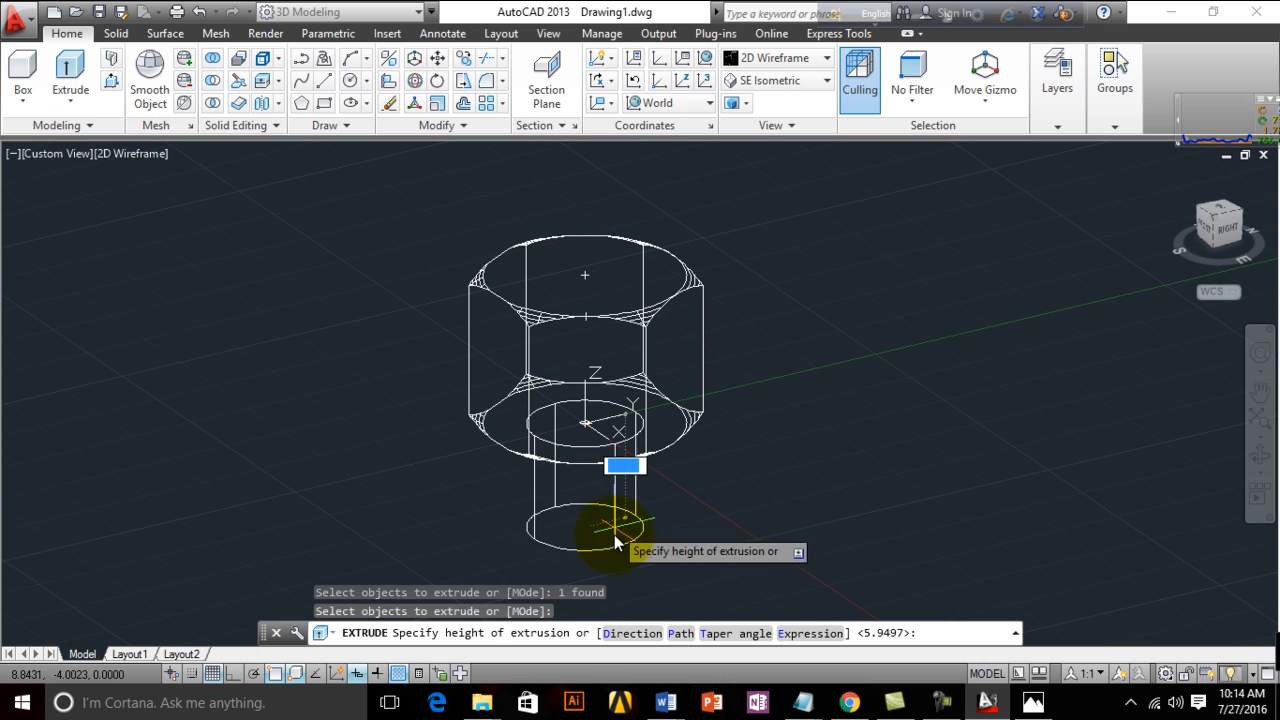
scroll(614, 521, "down", 5)
middle_click_drag(623, 466, 616, 274)
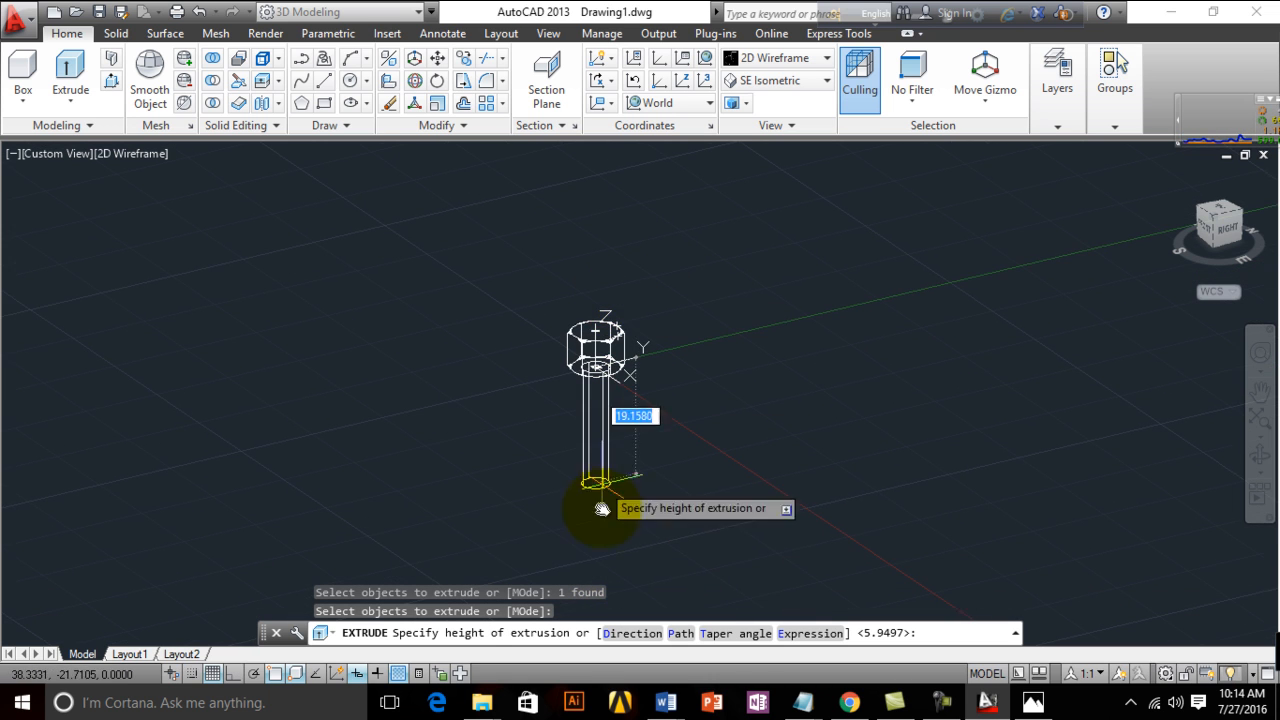
left_click(622, 460)
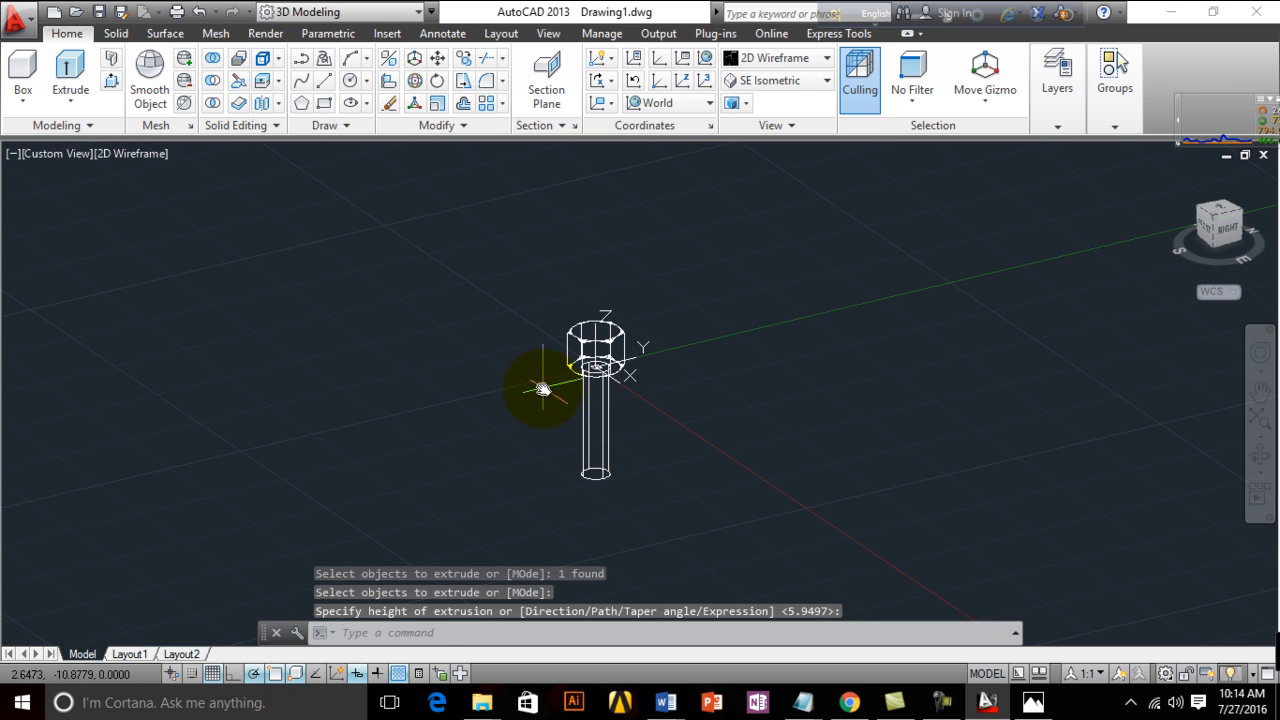
scroll(543, 389, "up", 2)
scroll(746, 383, "down", 1)
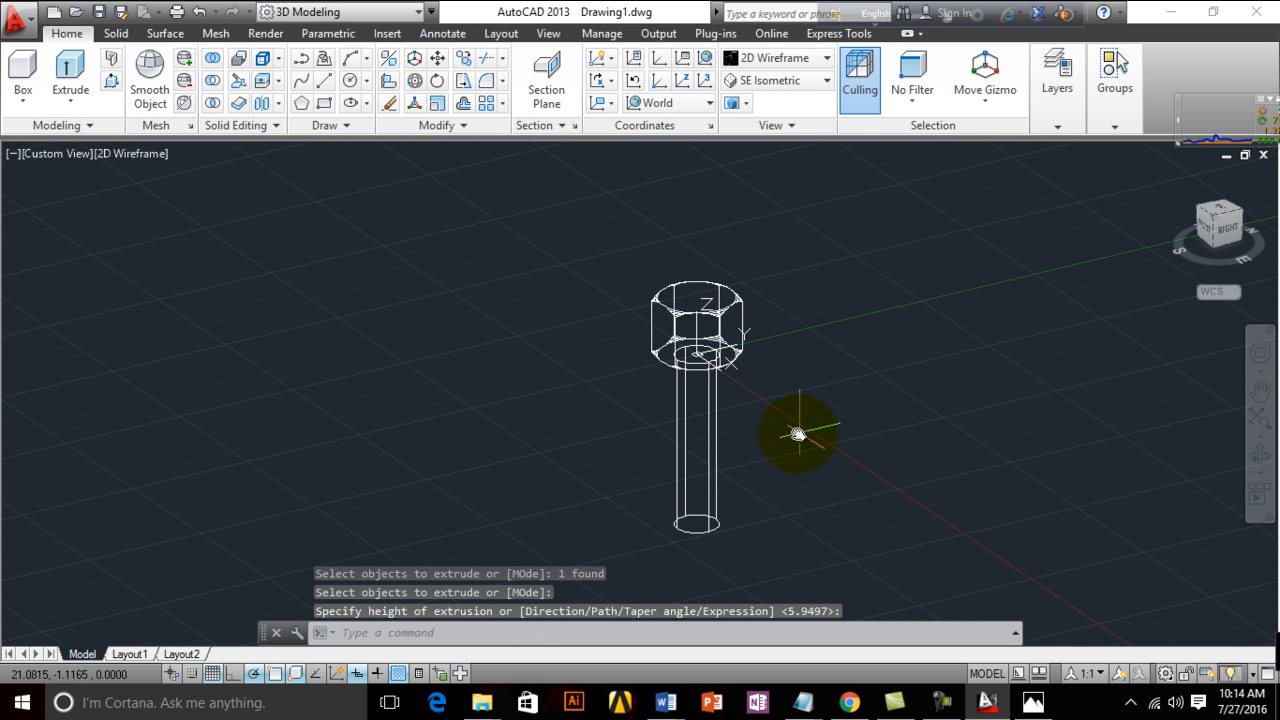
Start a helix centred on the shank's bottom face, with base and top radii of about 2.16 on the shank's edge
middle_click_drag(801, 438, 691, 386)
scroll(649, 471, "up", 3)
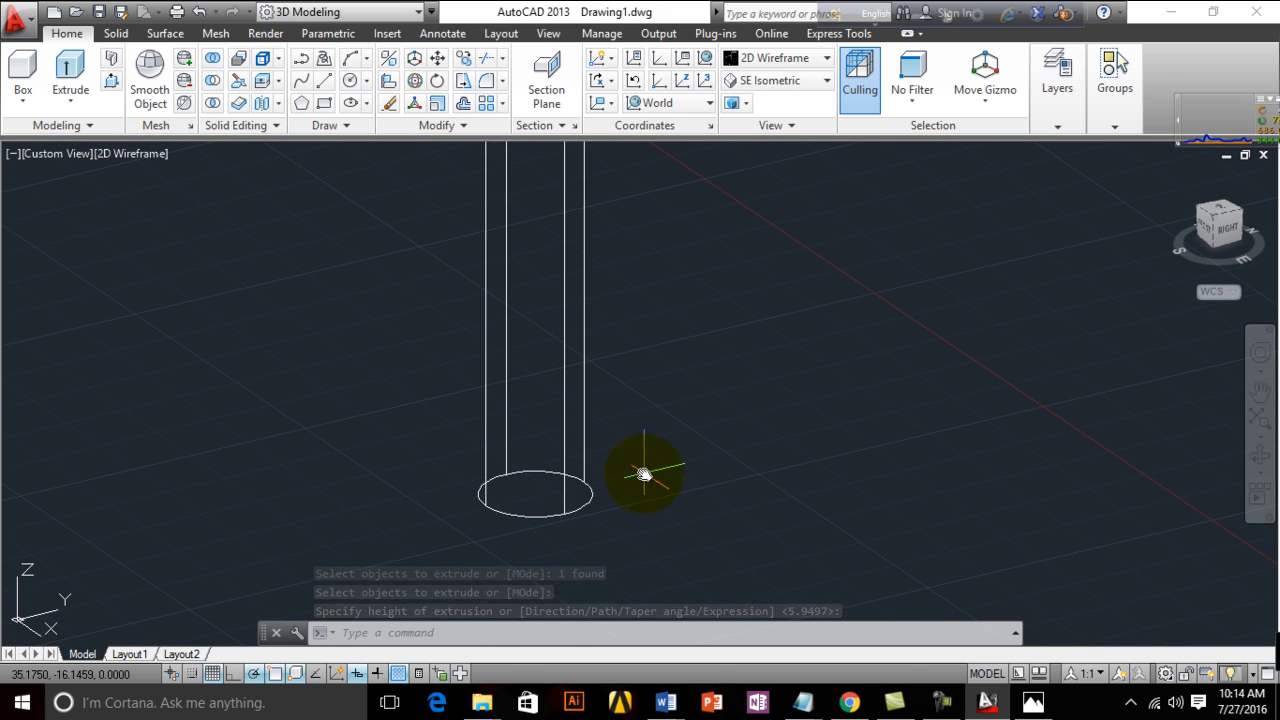
left_click(363, 128)
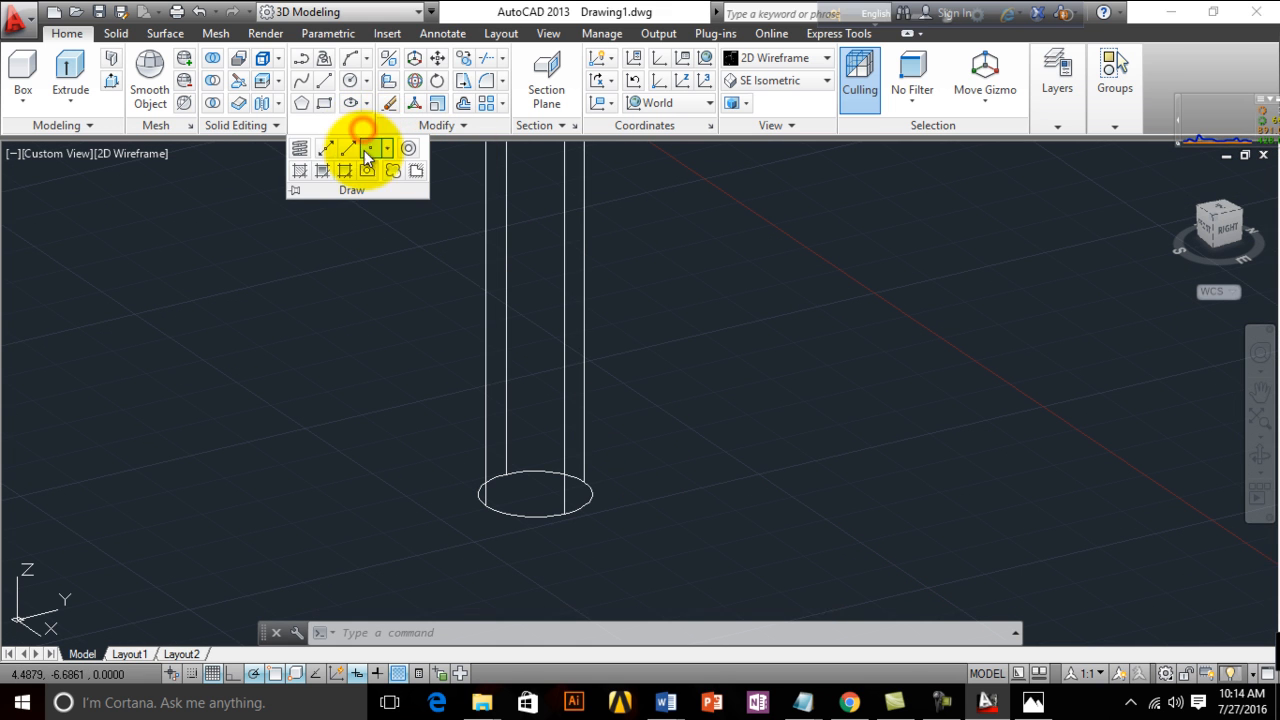
left_click(299, 150)
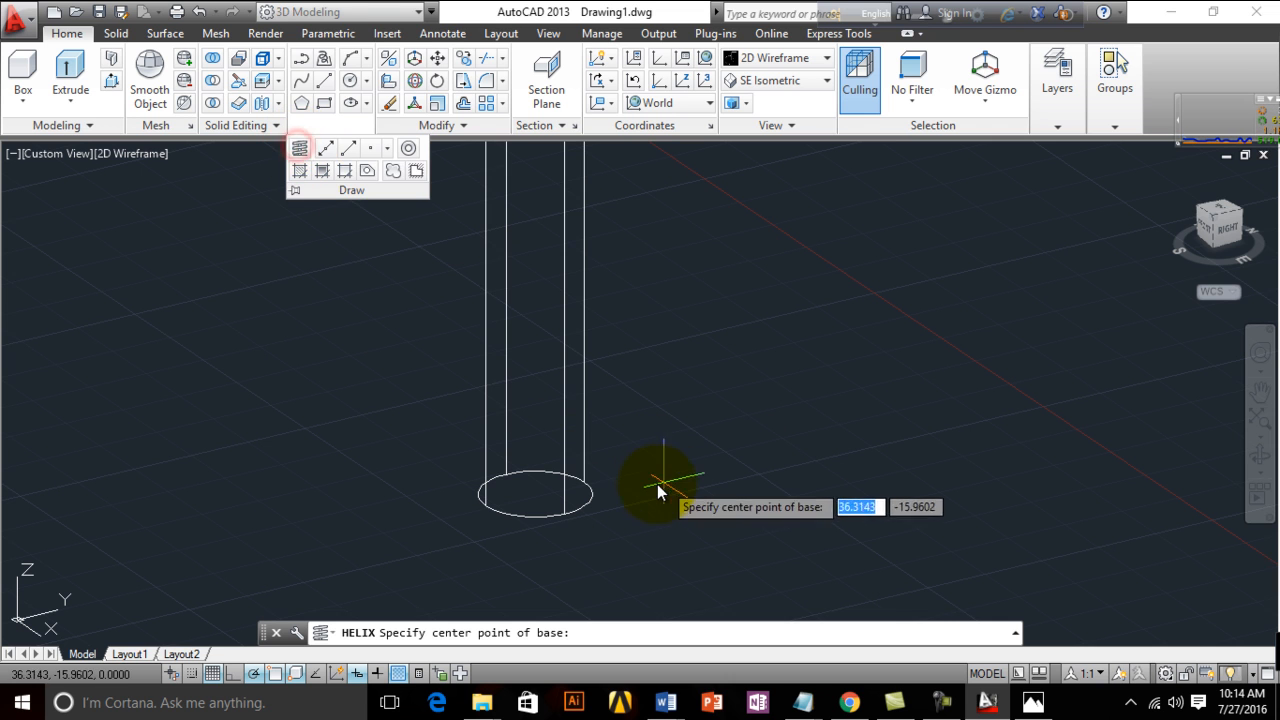
scroll(541, 465, "up", 2)
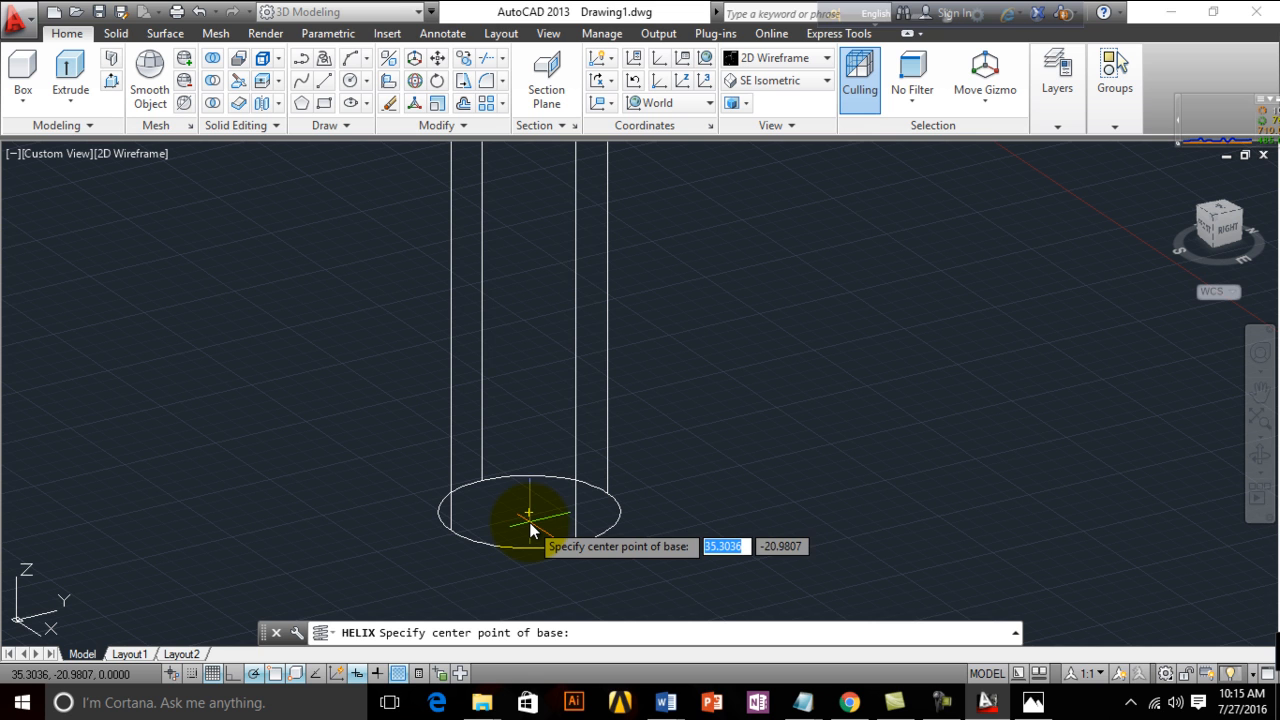
left_click(531, 516)
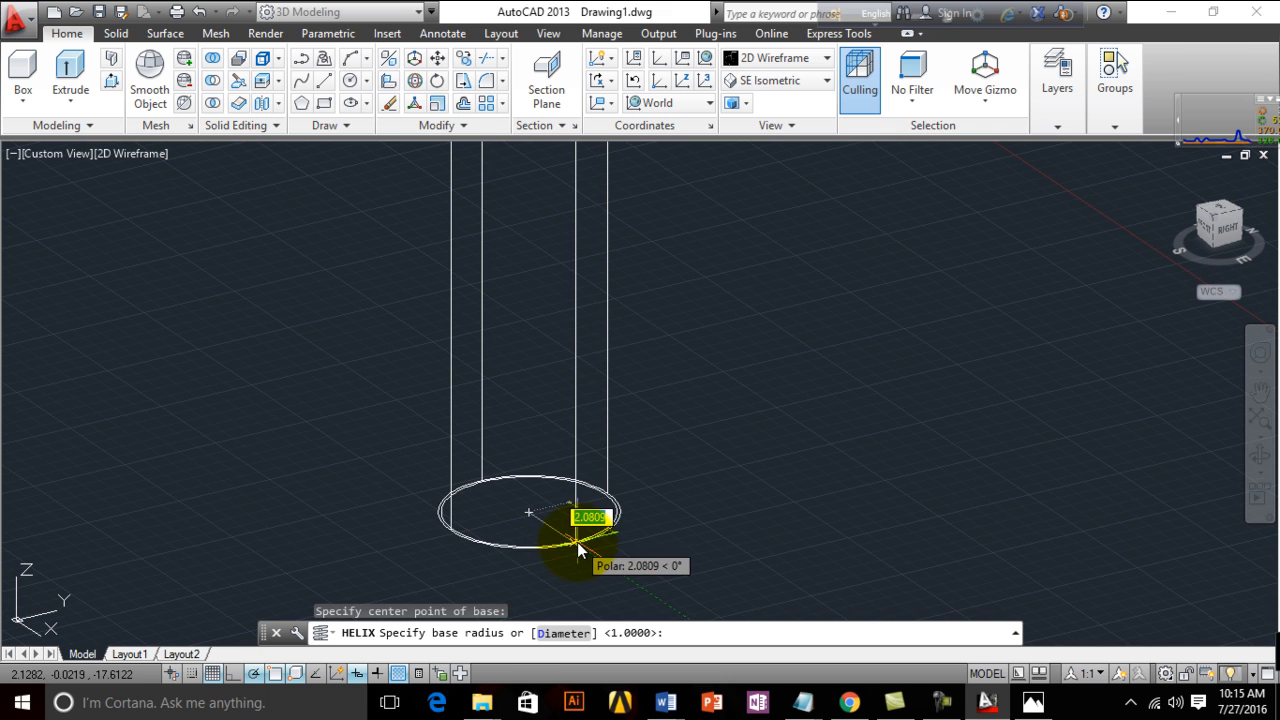
scroll(577, 542, "up", 4)
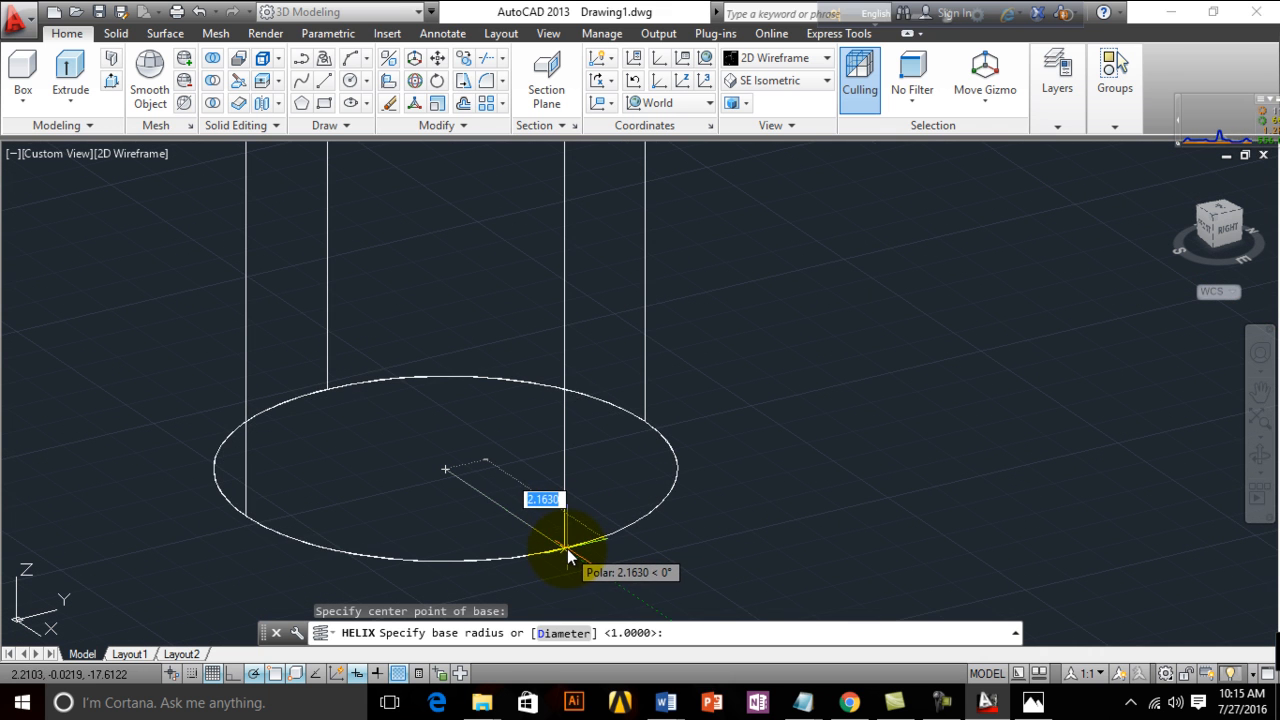
left_click(567, 548)
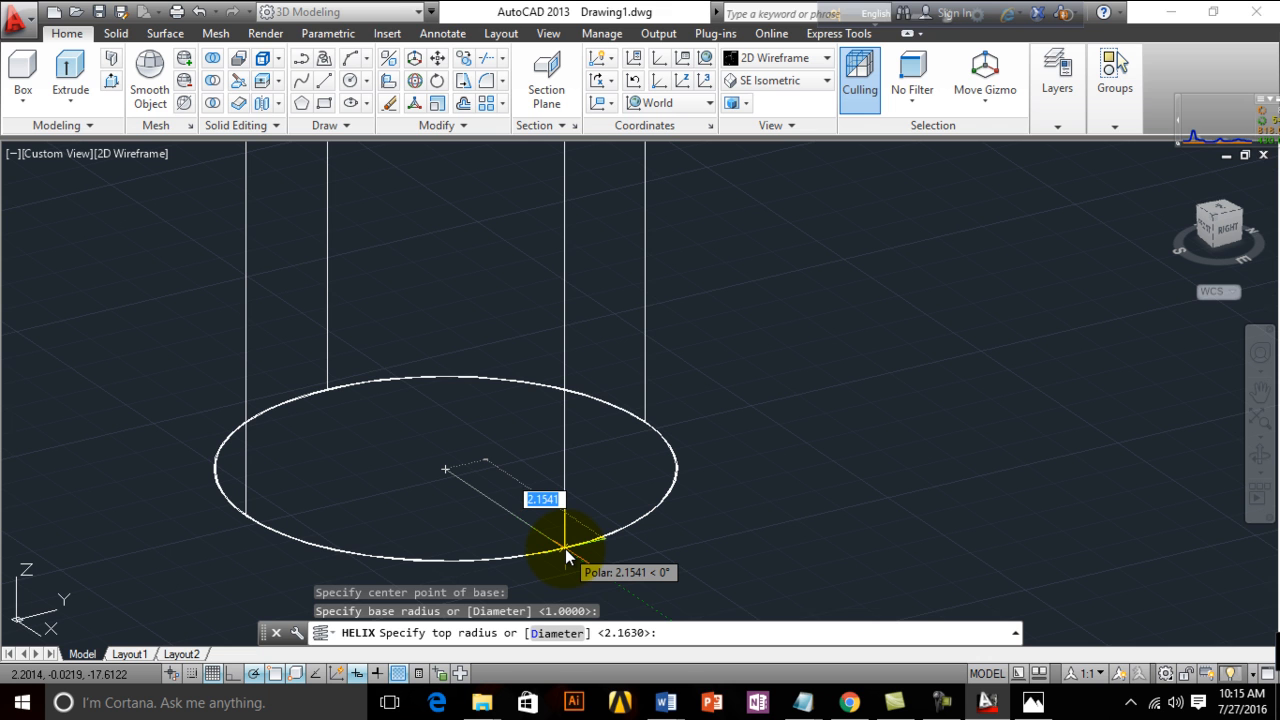
left_click(565, 548)
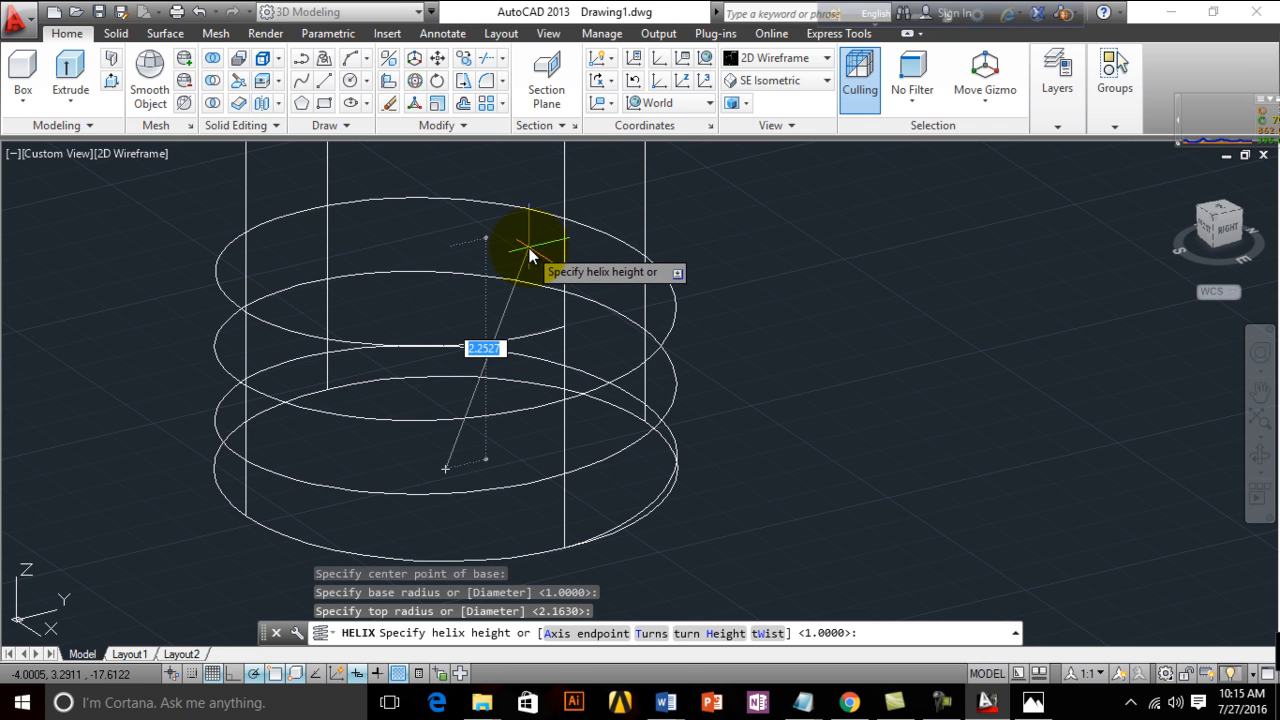
Extend the helix up the shank to the origin at the centre of the head's bottom face, about 17.64 units high
middle_click_drag(524, 261, 523, 405)
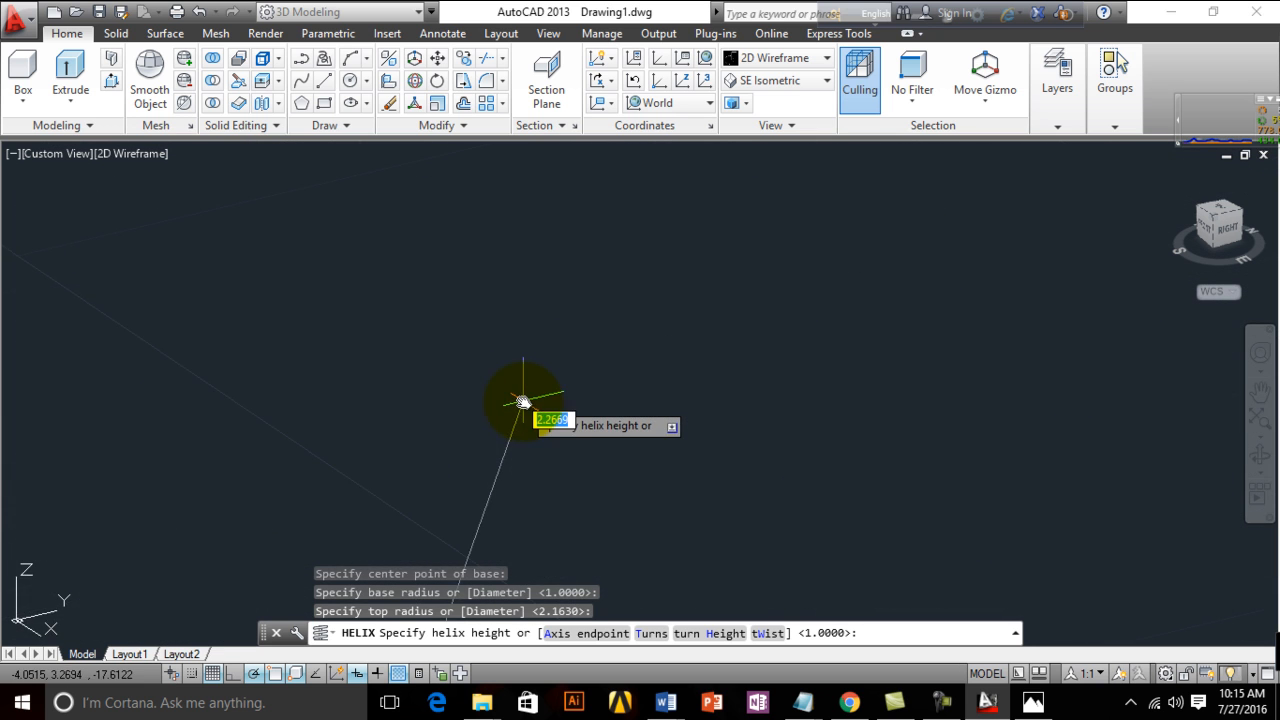
scroll(517, 319, "down", 8)
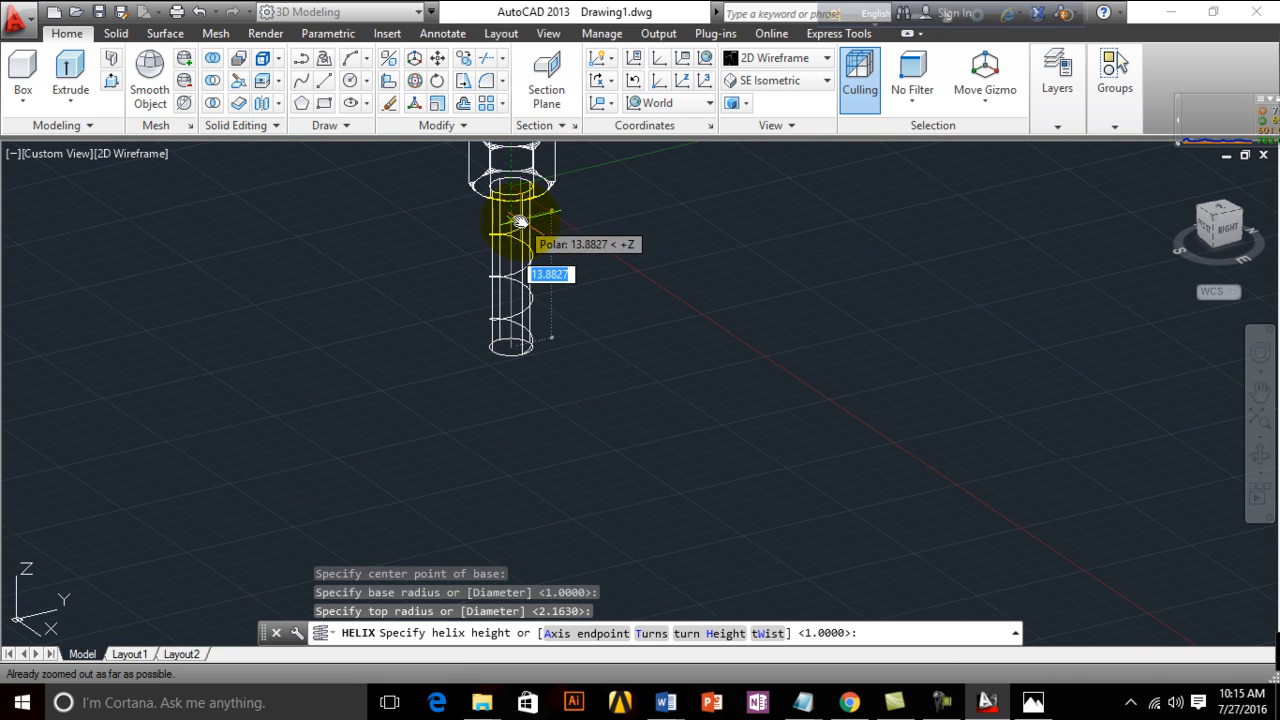
middle_click_drag(509, 200, 491, 414)
scroll(493, 416, "up", 2)
scroll(472, 392, "up", 5)
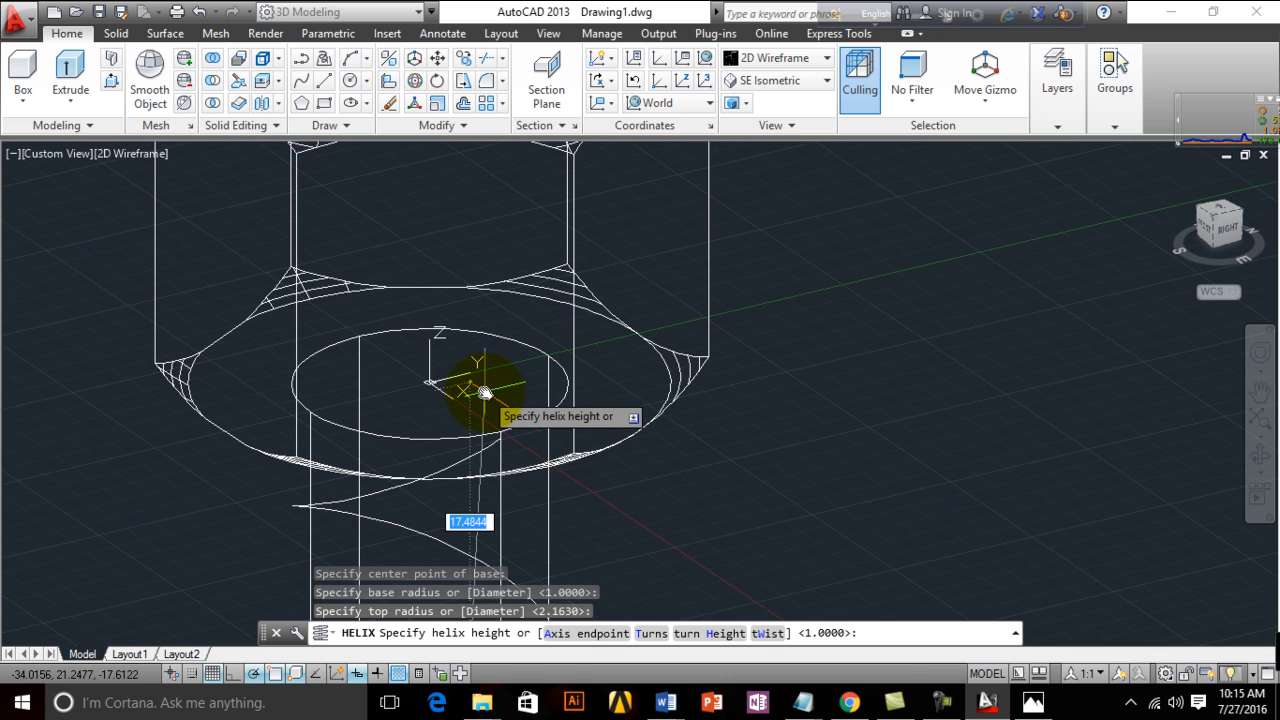
left_click(429, 384)
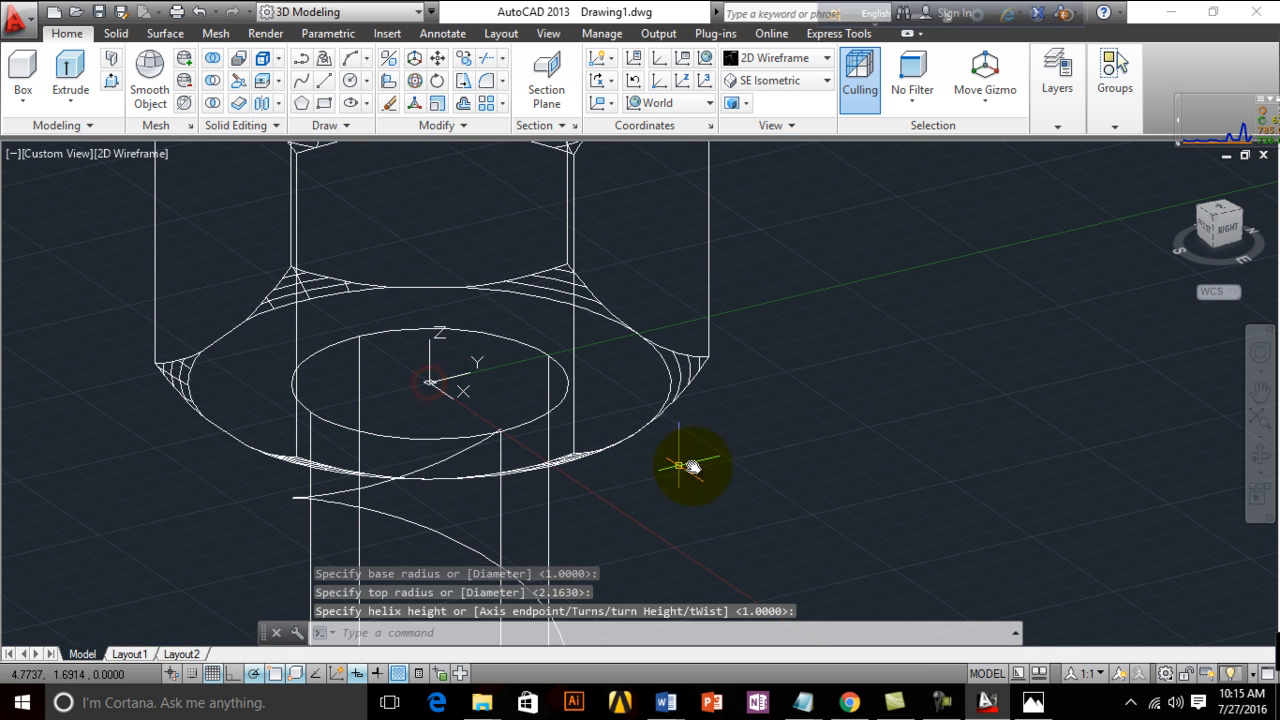
Set the helix's number of turns to 25 and close its properties
scroll(695, 468, "down", 3)
middle_click_drag(714, 494, 660, 311)
scroll(659, 311, "down", 2)
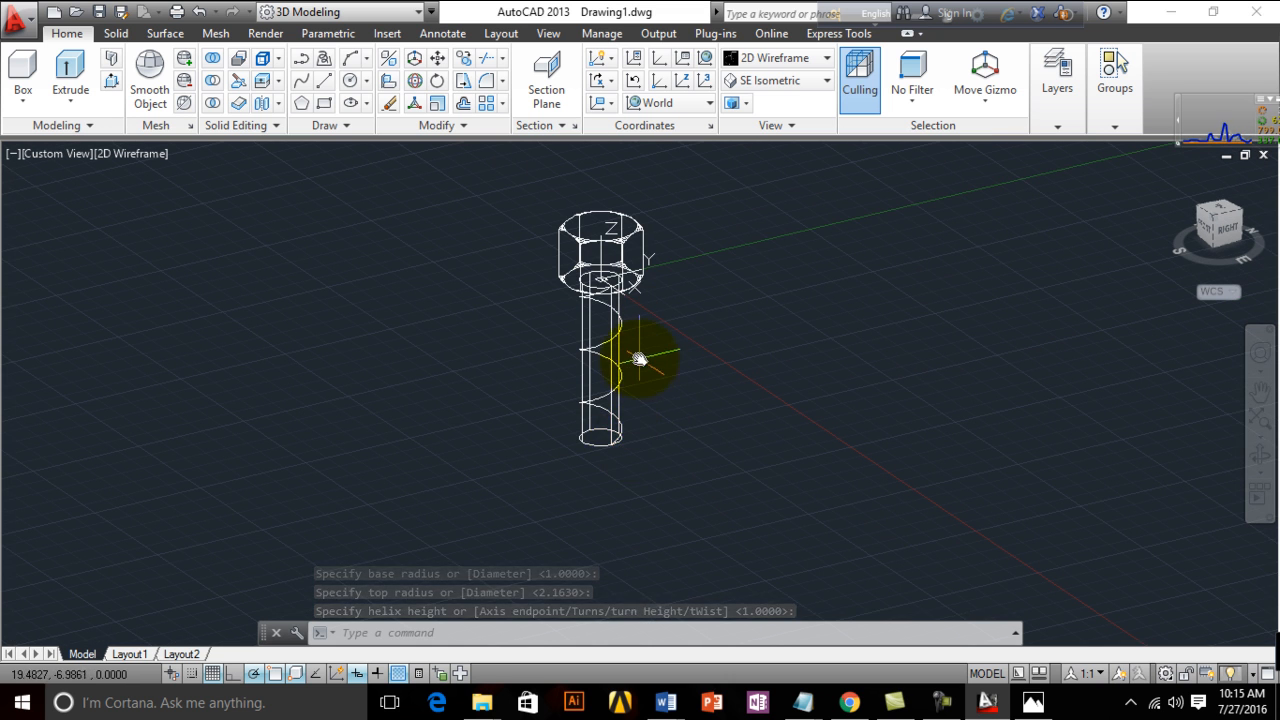
scroll(637, 363, "up", 5)
left_click(453, 339)
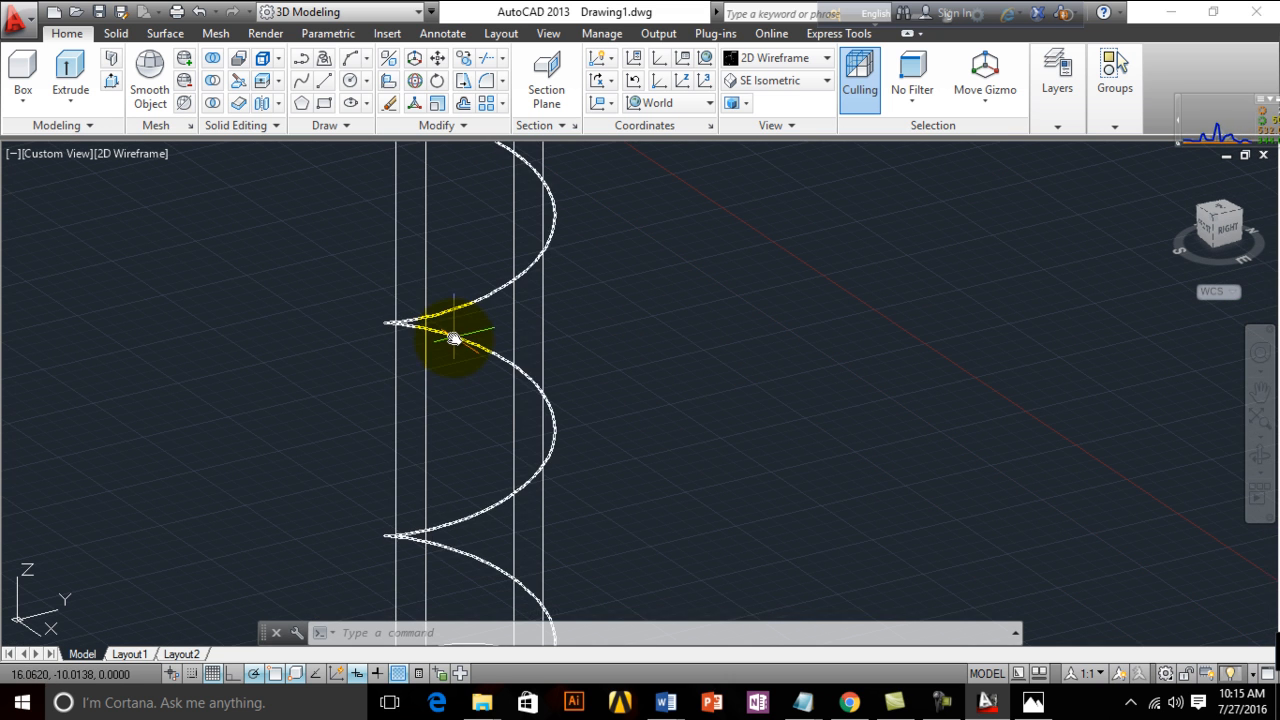
left_click(453, 338)
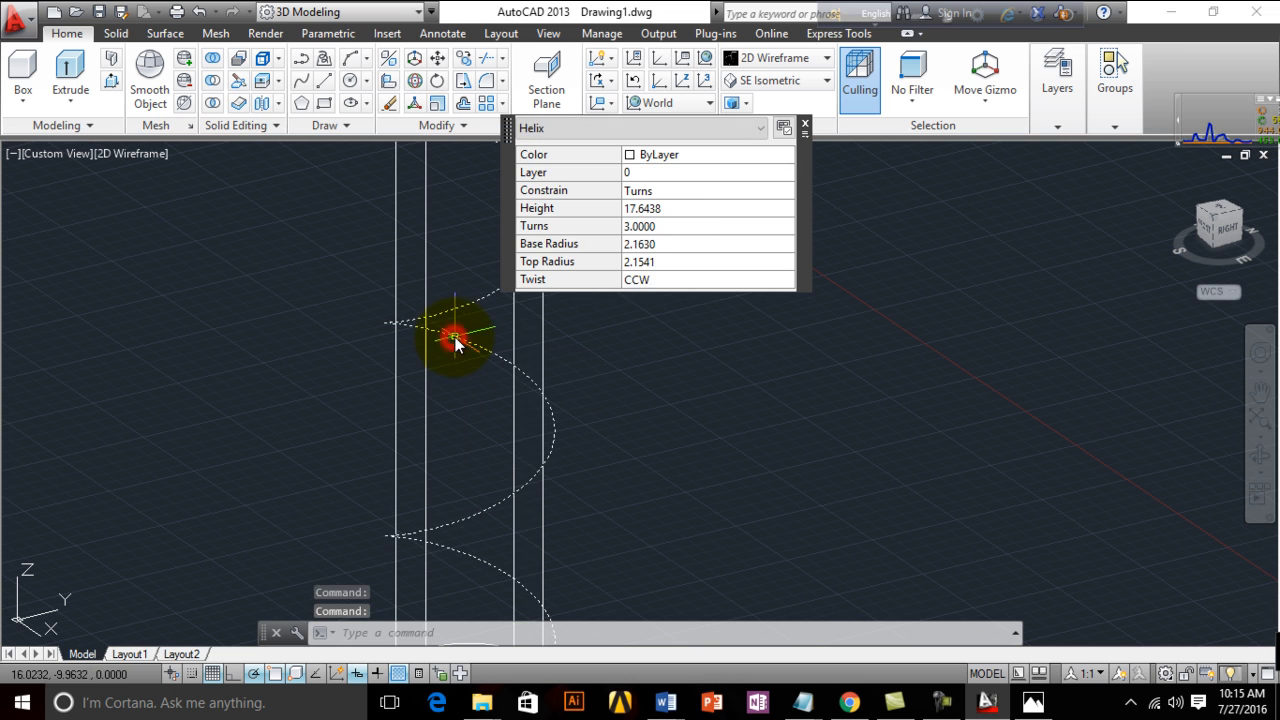
left_click(669, 227)
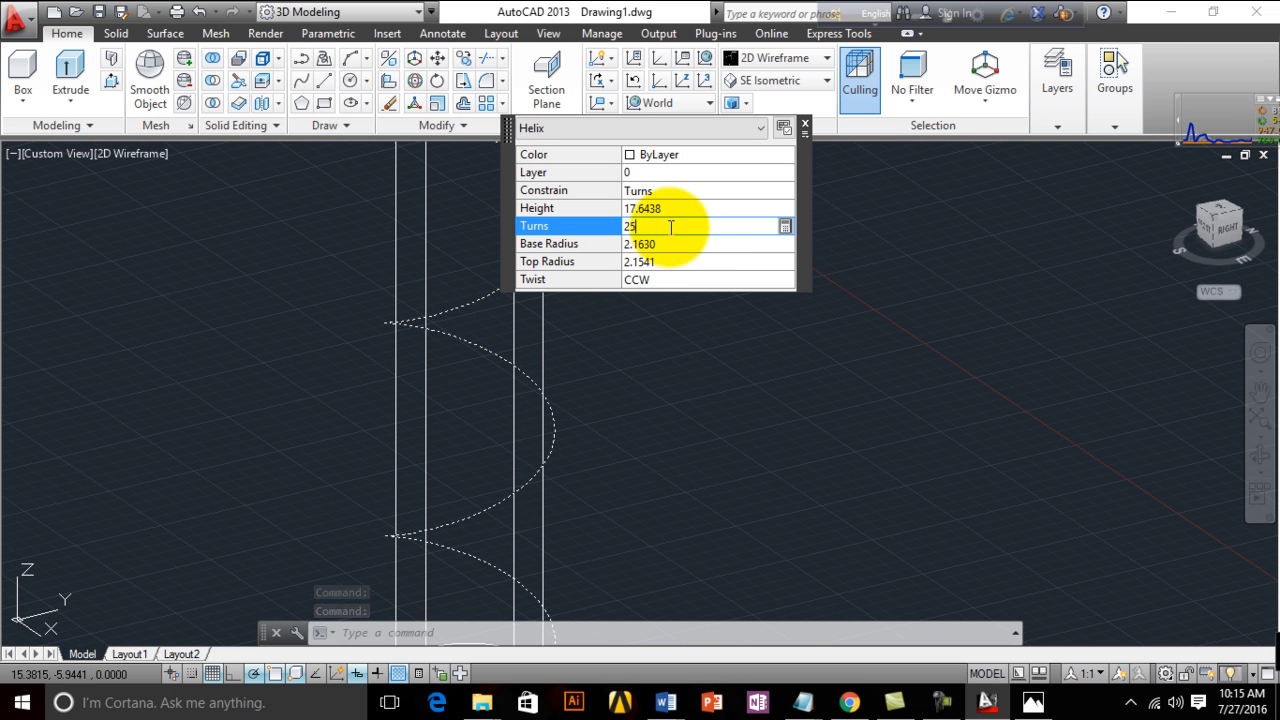
type("25")
key("Tab")
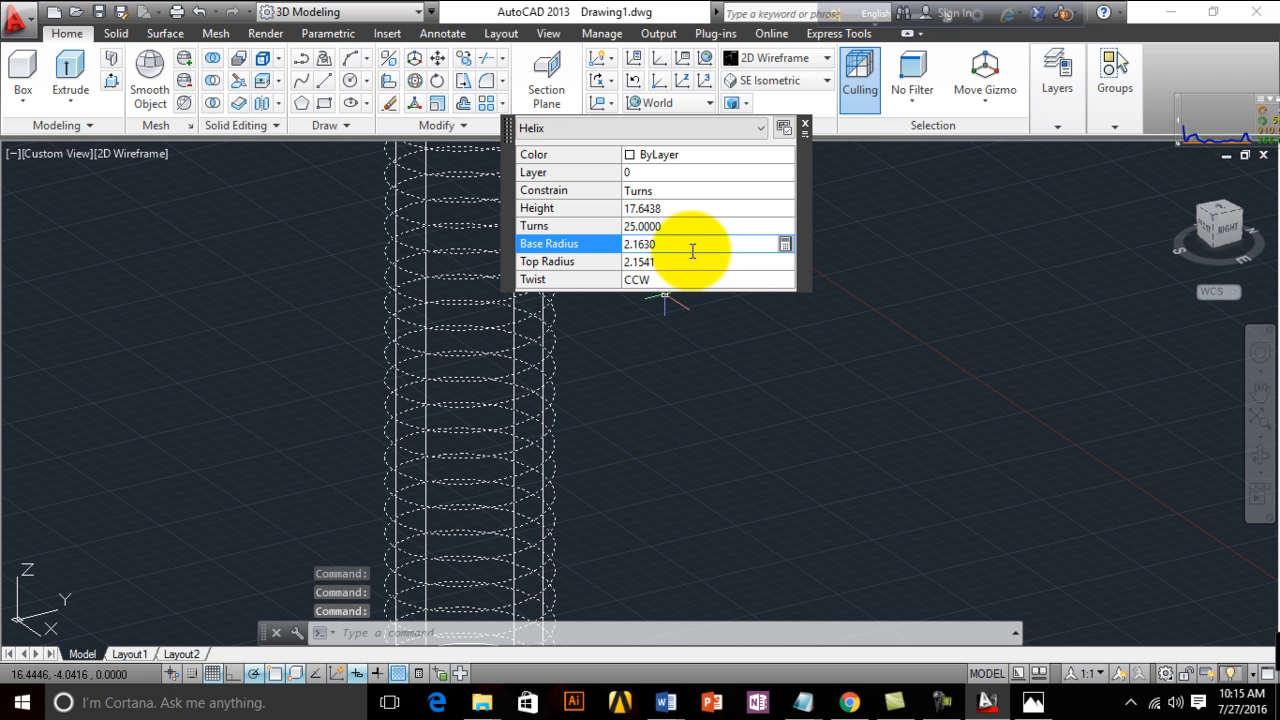
left_click(678, 296)
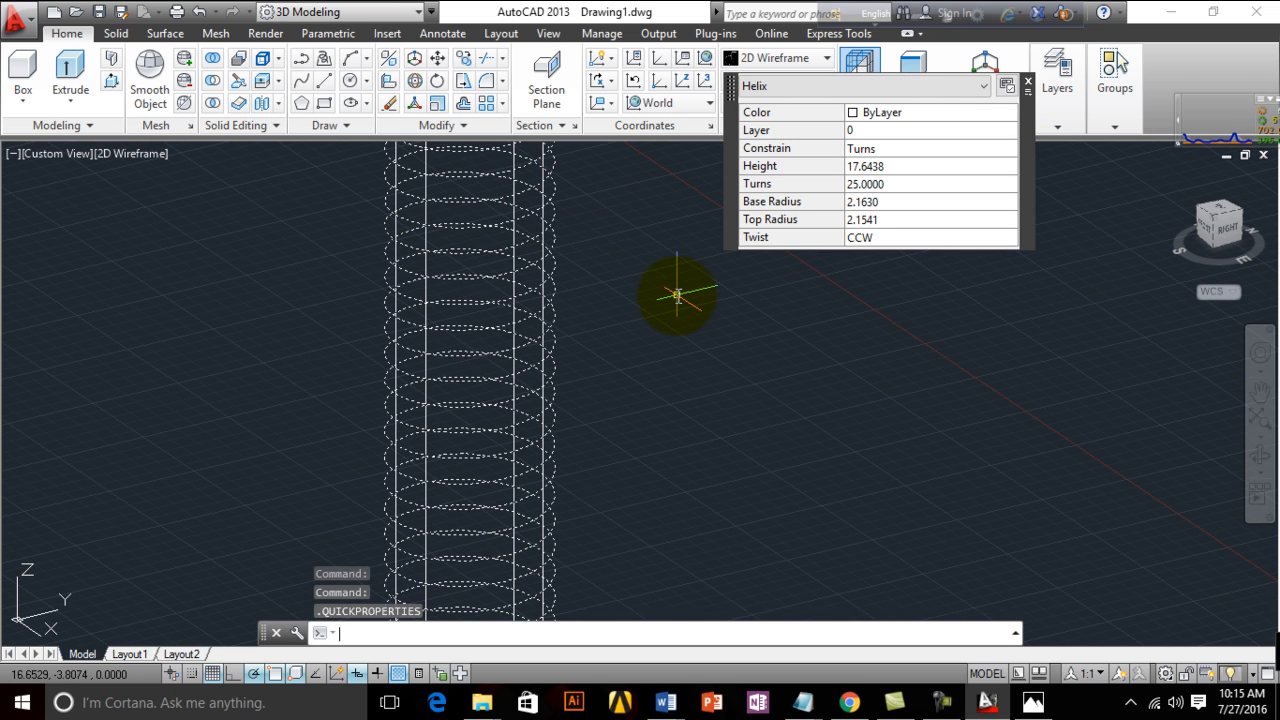
left_click(1022, 84)
Draw a small circle with a radius of about 0.14 centred on the lower end of the helix
scroll(640, 354, "down", 3)
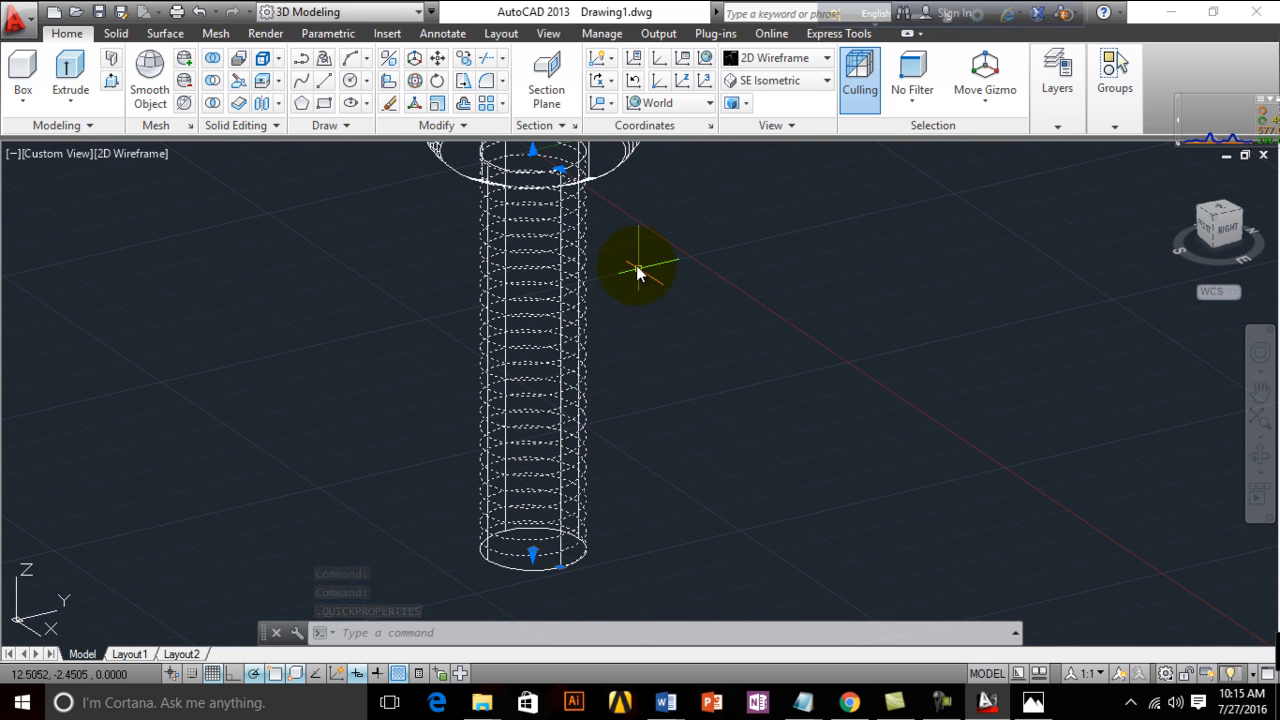
scroll(623, 263, "up", 1)
scroll(537, 457, "down", 3)
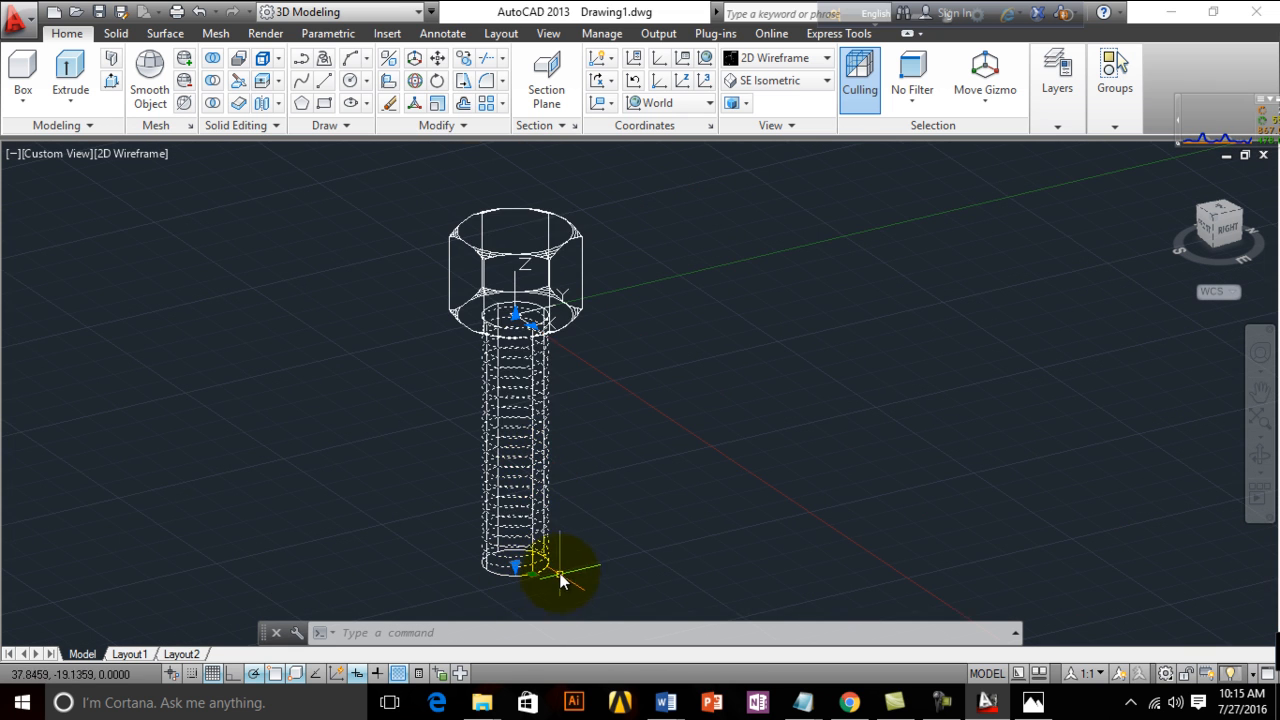
scroll(519, 580, "up", 2)
scroll(515, 597, "up", 5)
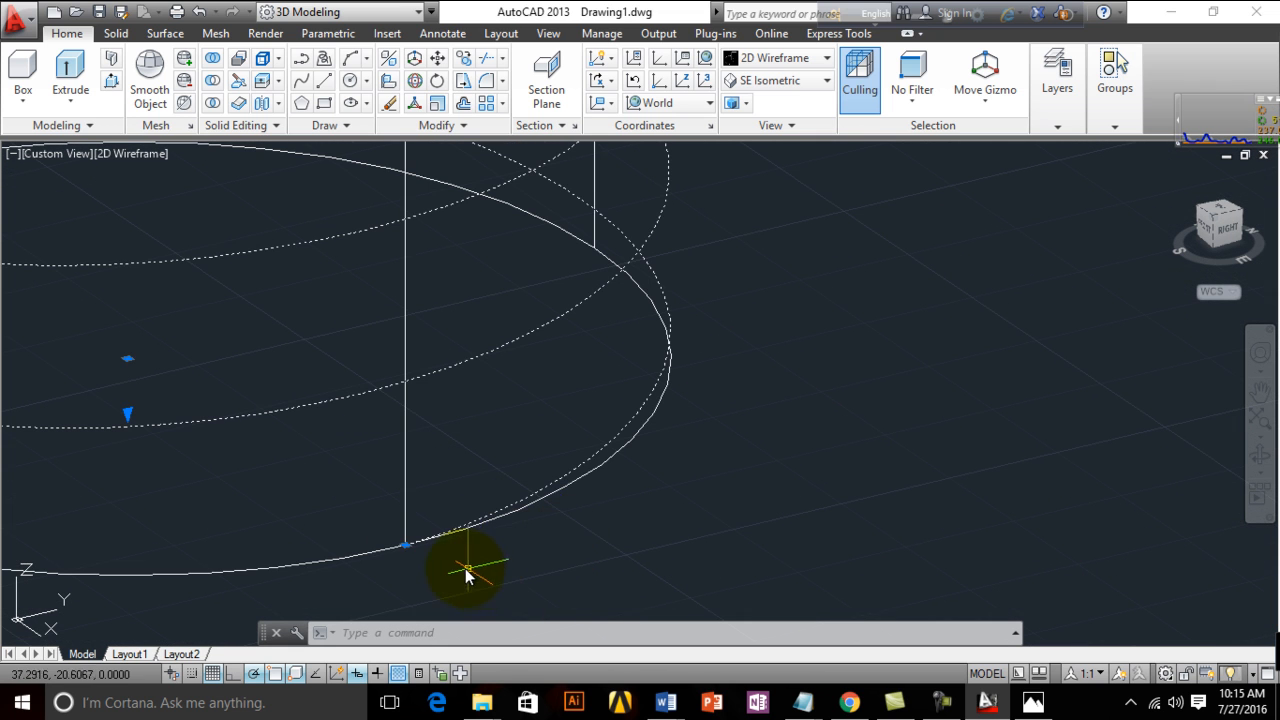
left_click(350, 80)
left_click(408, 545)
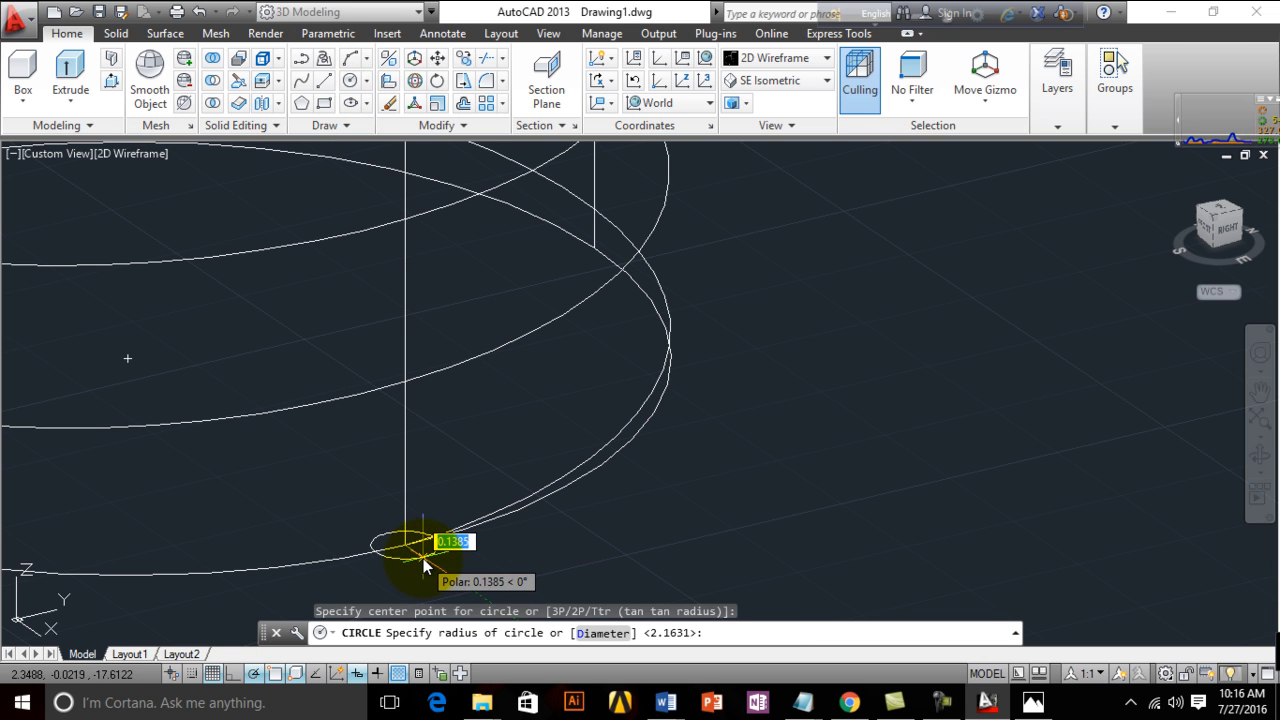
left_click(423, 558)
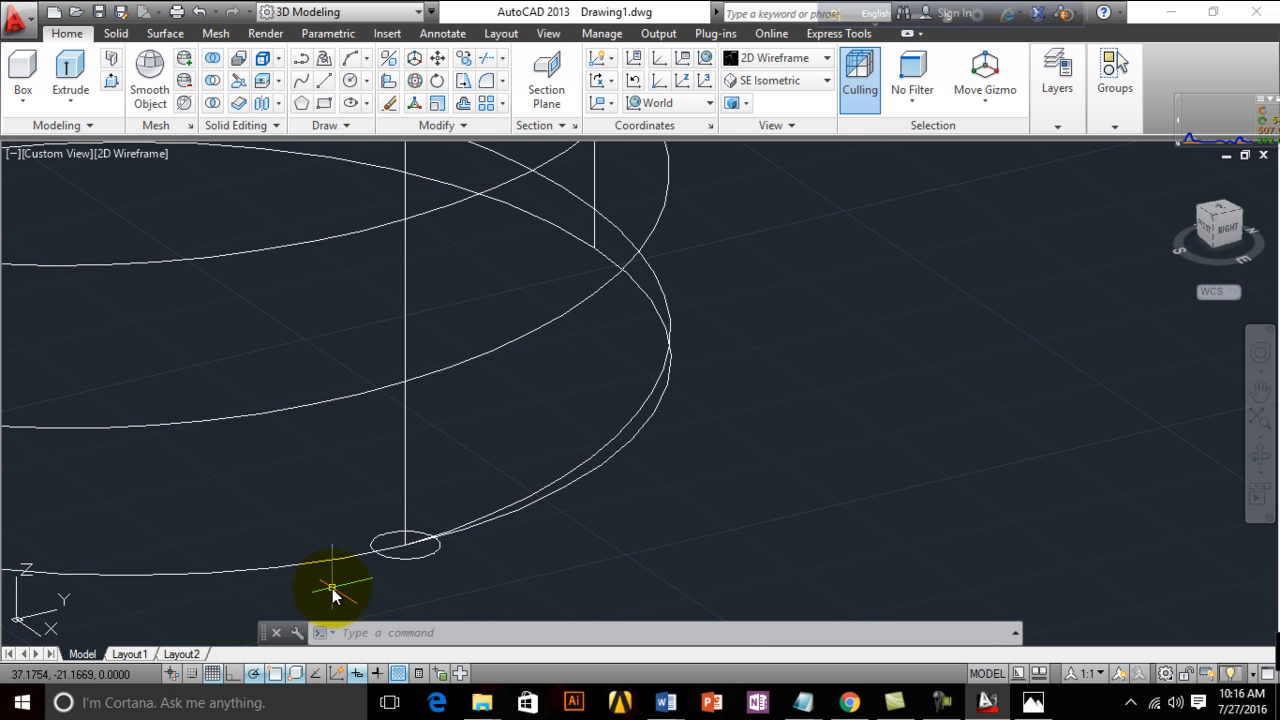
Rotate the small circle in 3D about the X axis through its centre so that it stands upright at the helix's start
left_click(414, 80)
left_click(402, 560)
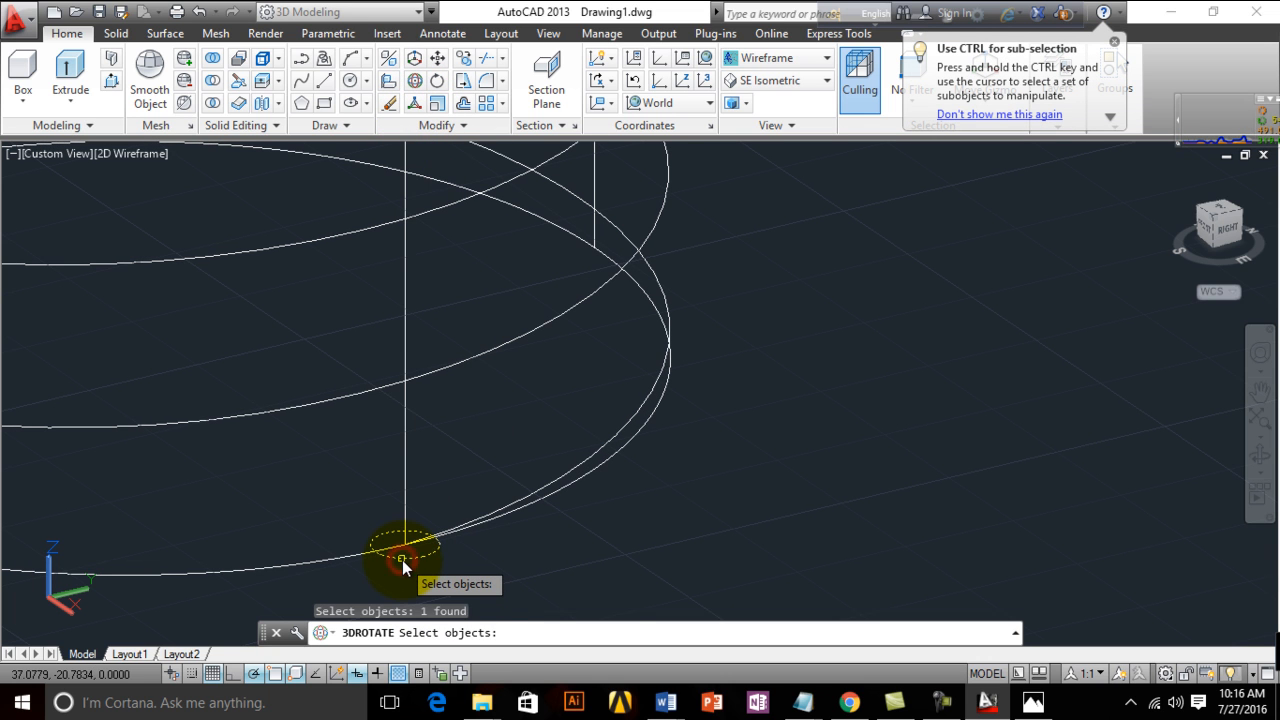
key("Return")
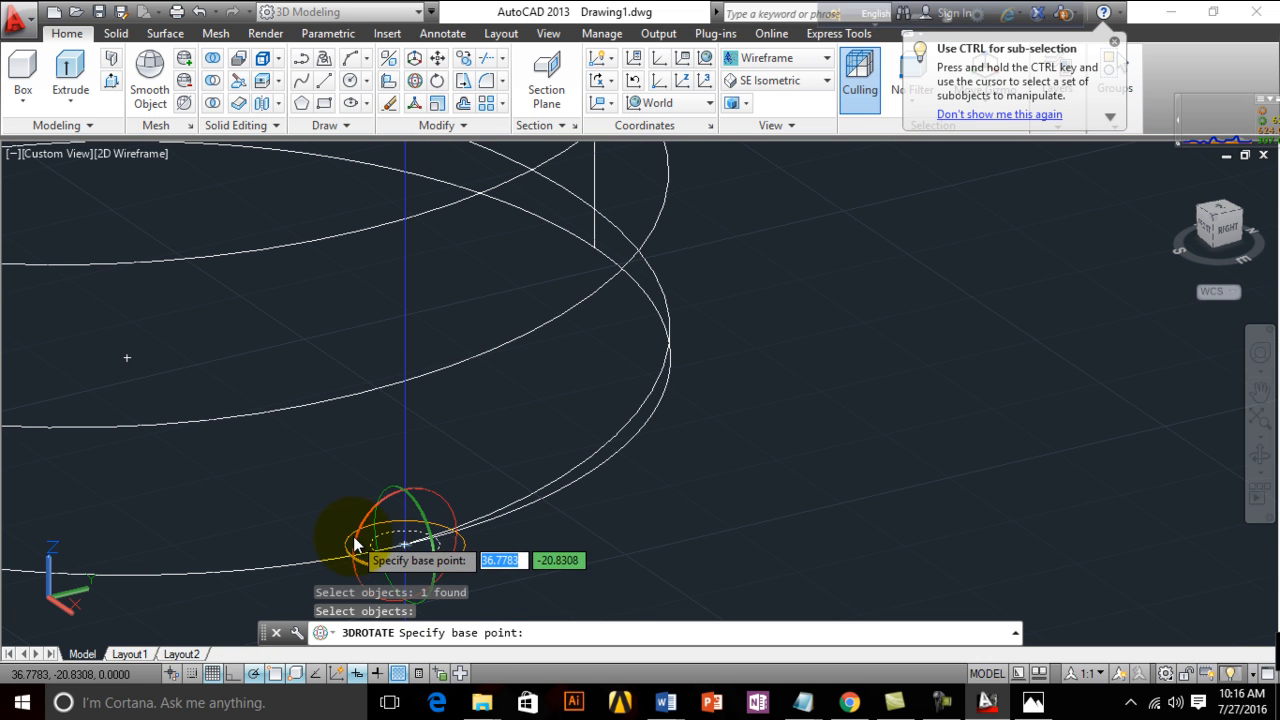
left_click(364, 522)
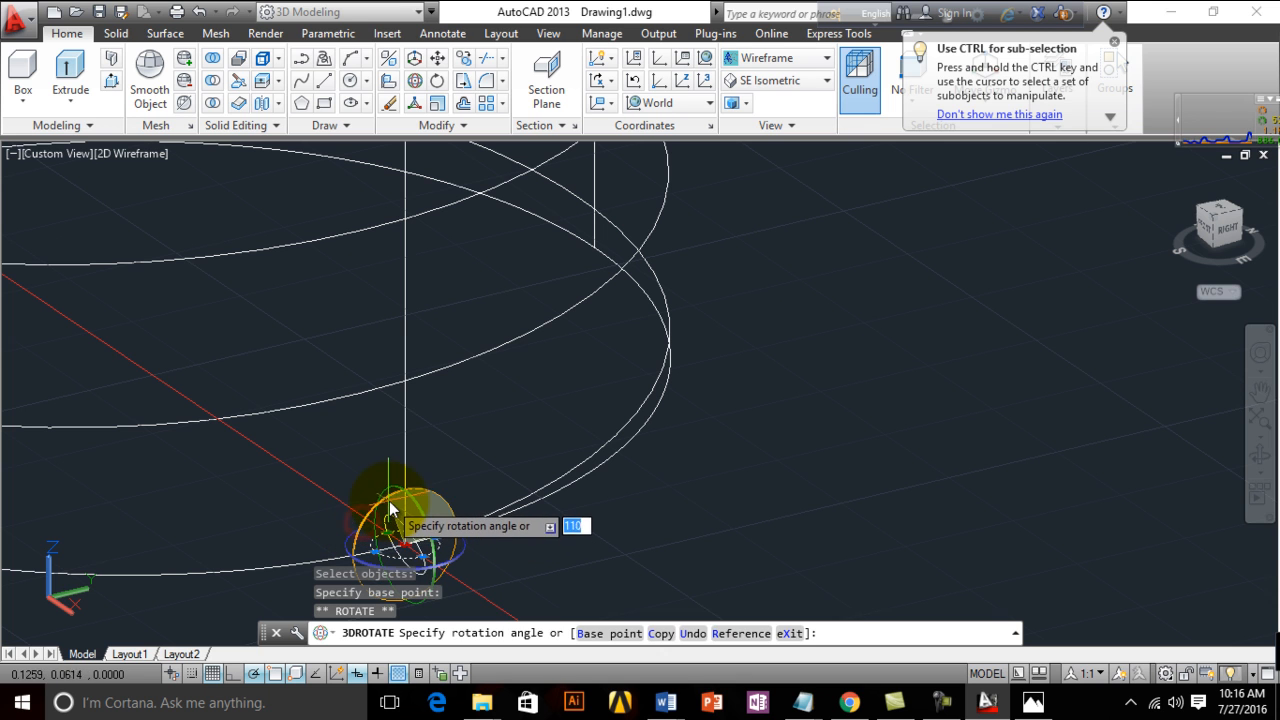
left_click(402, 503)
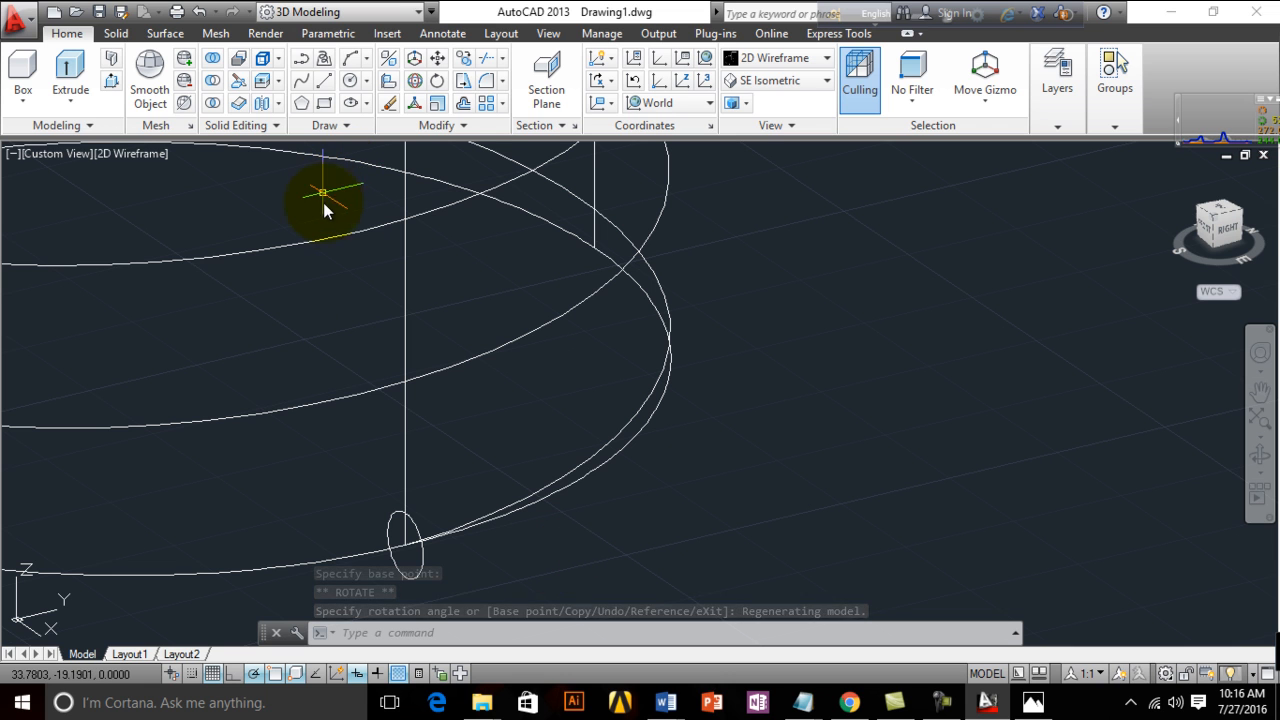
Sweep the small circle along the helix to form the thread coil around the shank
left_click(116, 33)
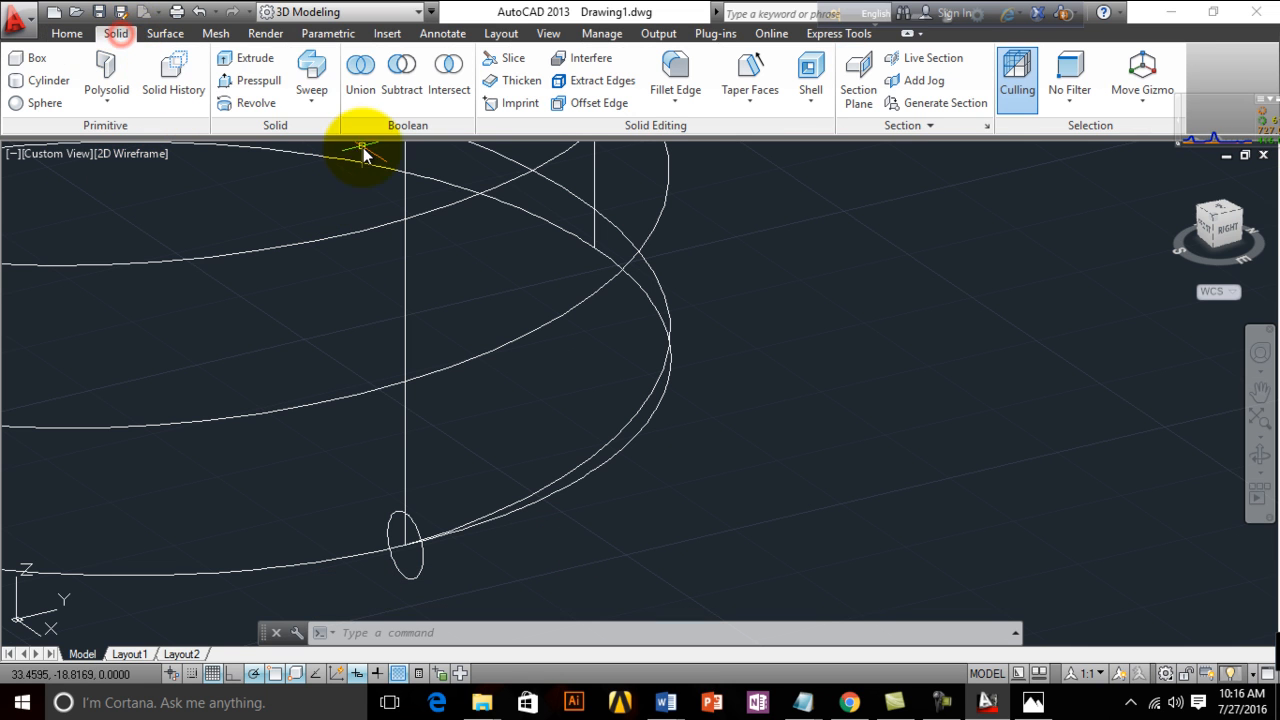
left_click(308, 70)
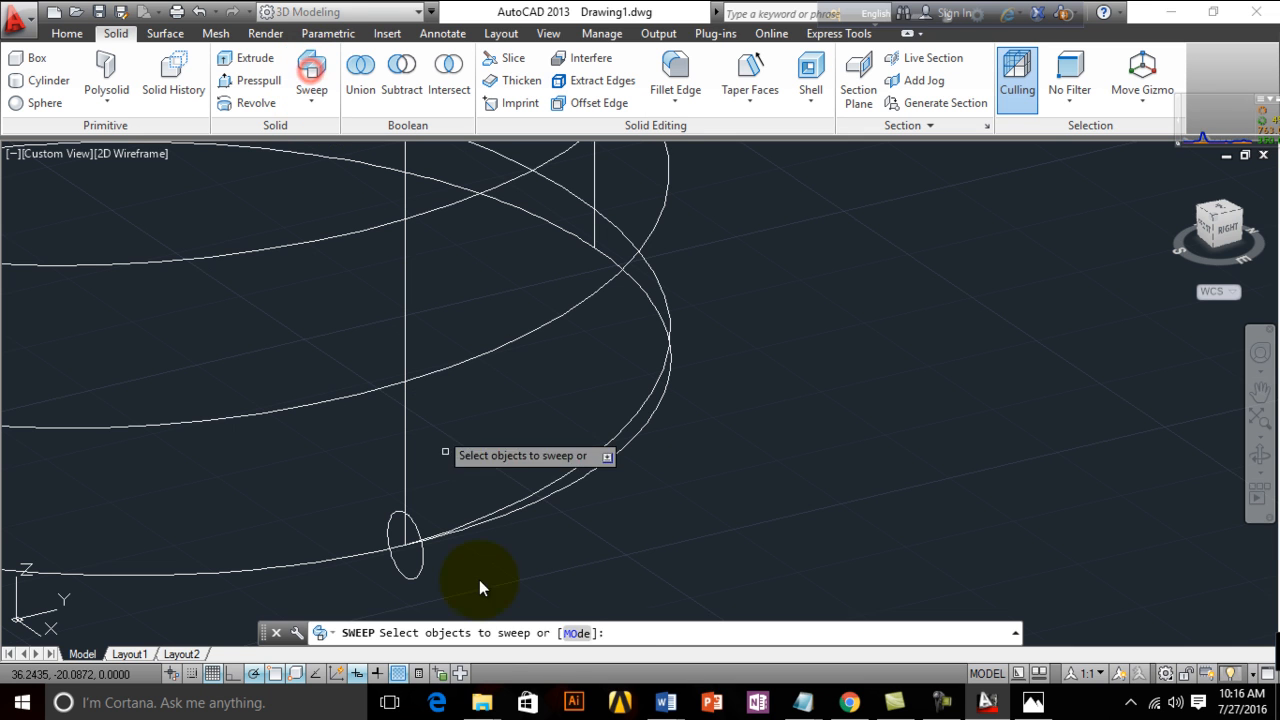
left_click(415, 577)
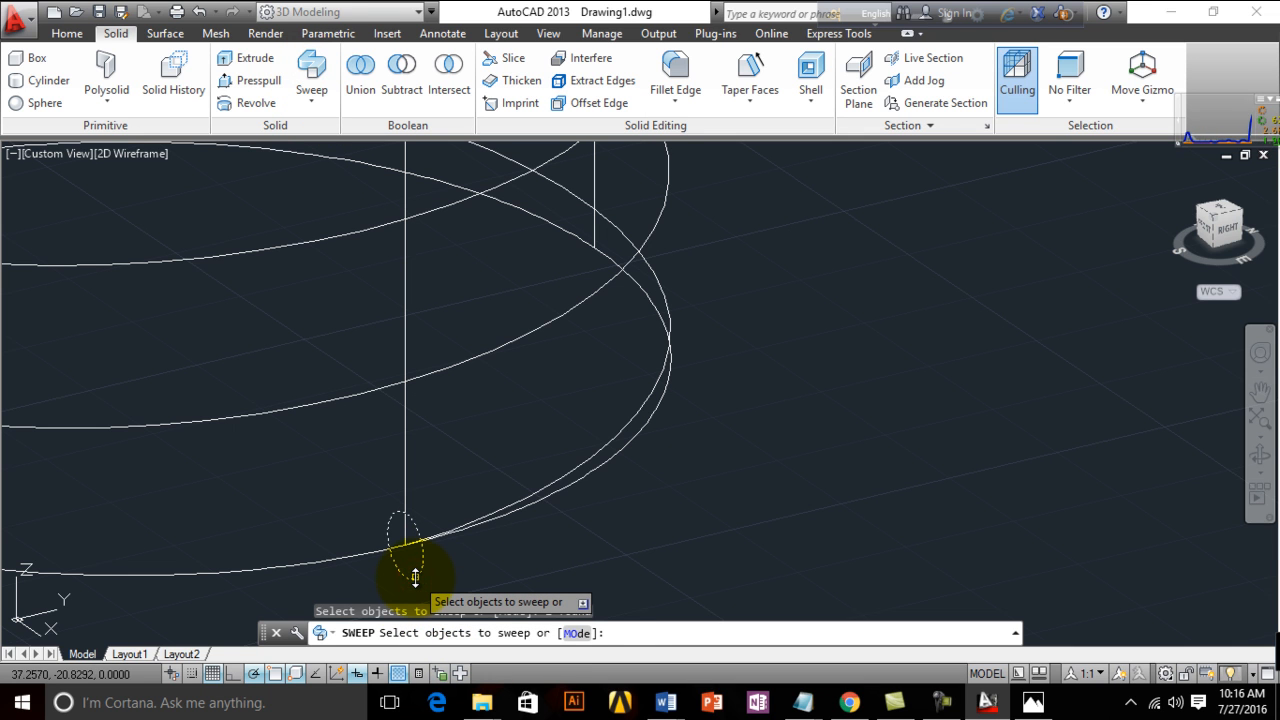
key("Return")
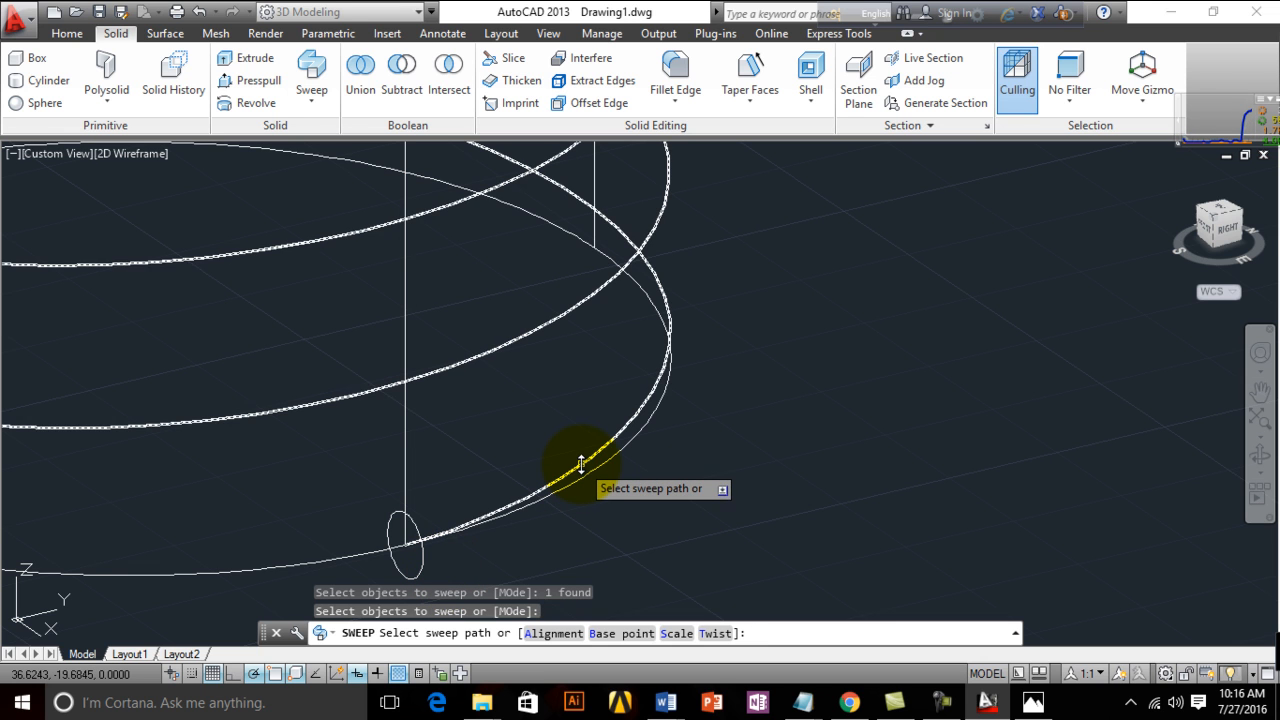
left_click(581, 463)
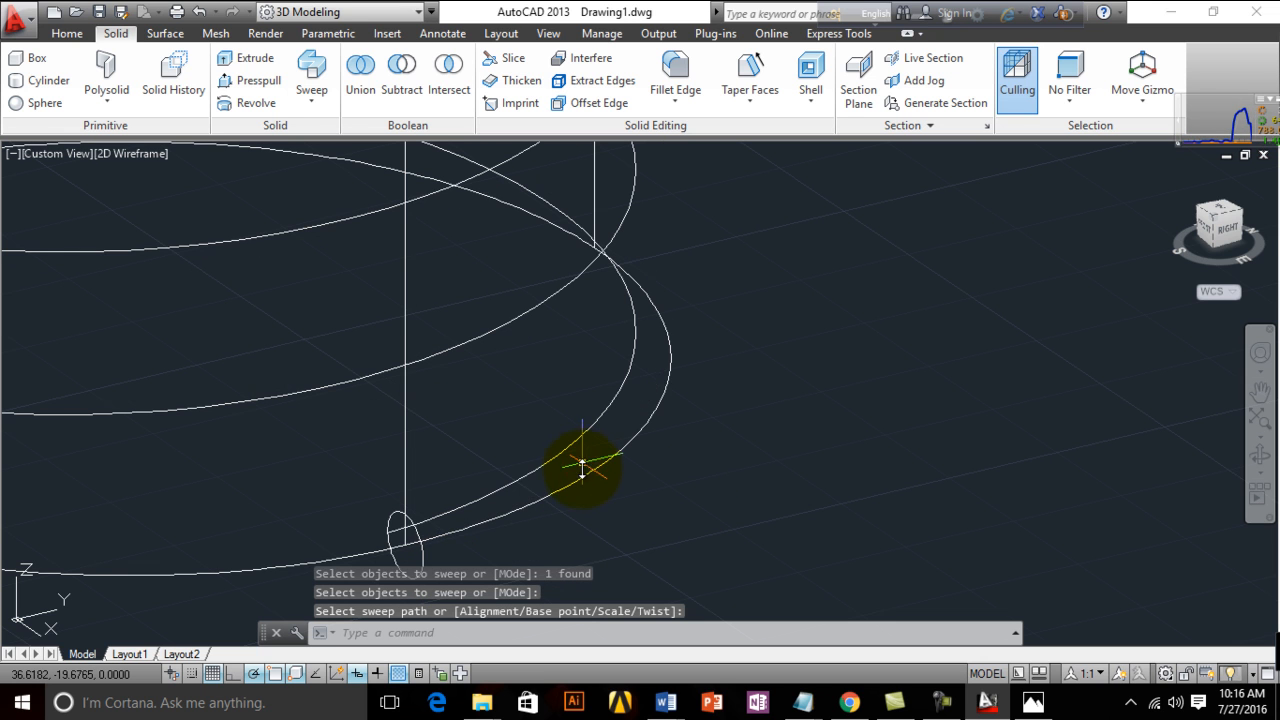
Change the visual style to Realistic and inspect the thread coil along the whole bolt
left_click(84, 35)
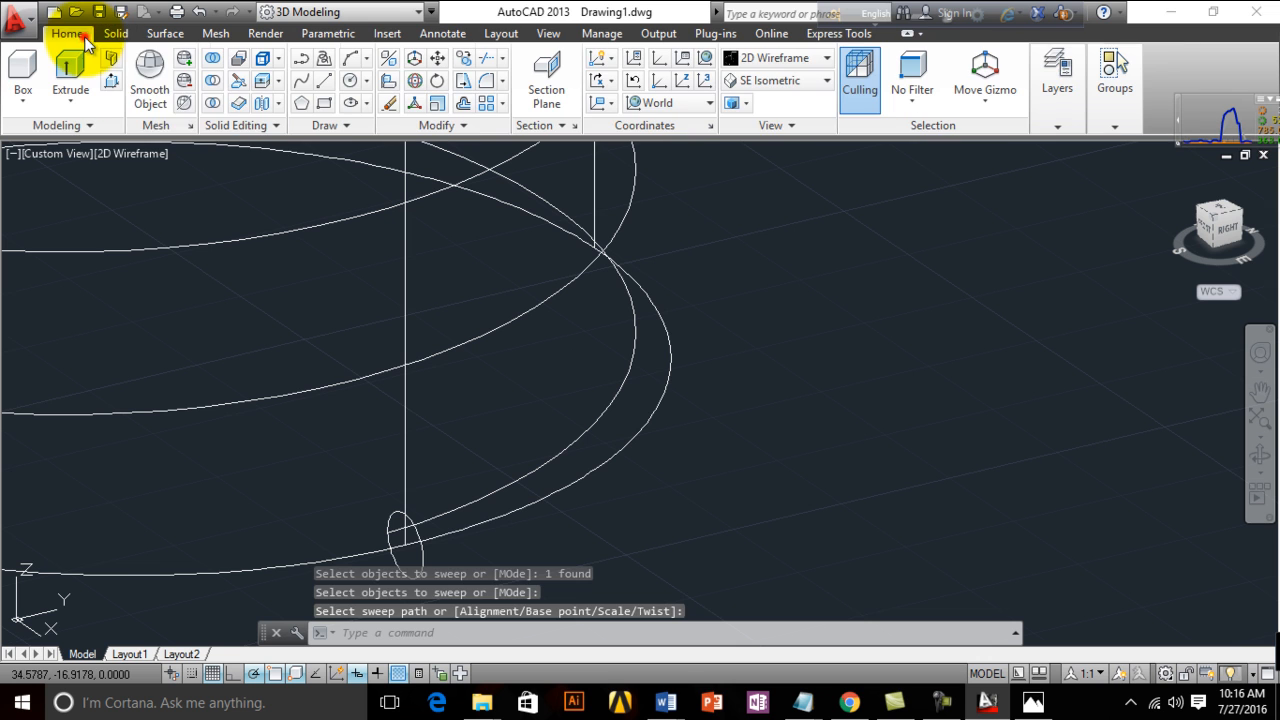
left_click(826, 57)
left_click(936, 122)
scroll(835, 410, "down", 6)
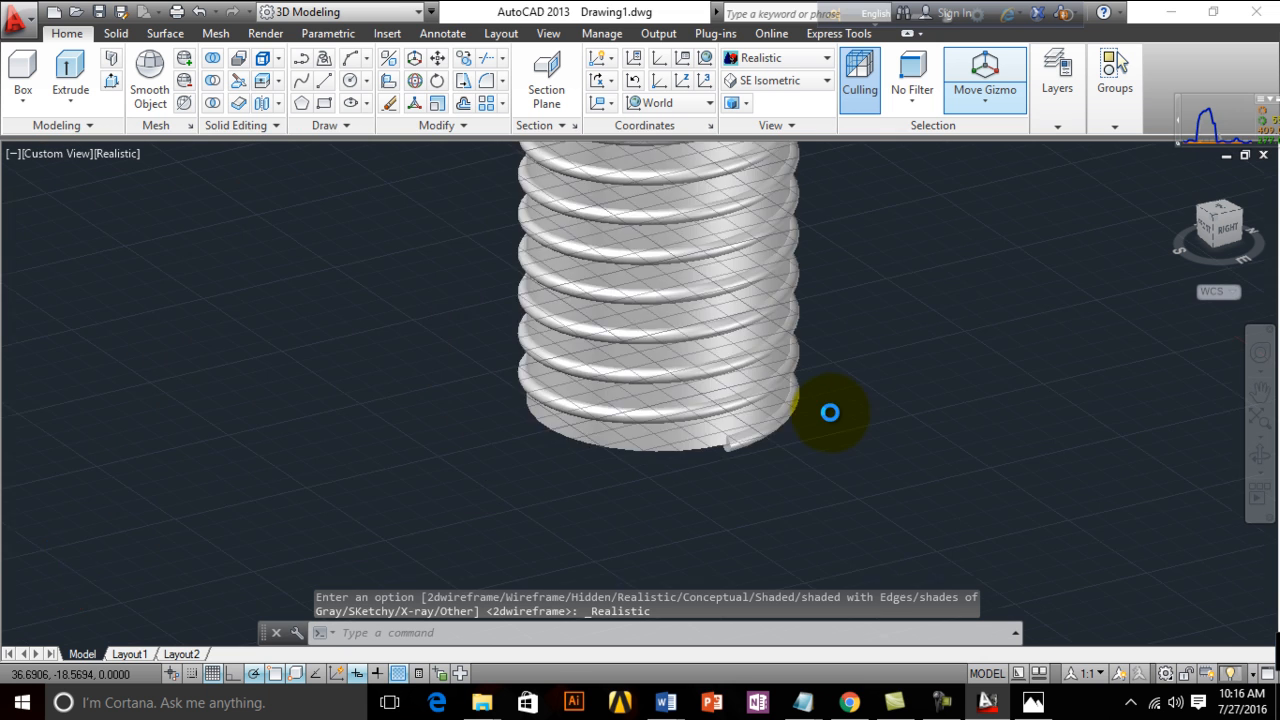
middle_click_drag(848, 304, 606, 457)
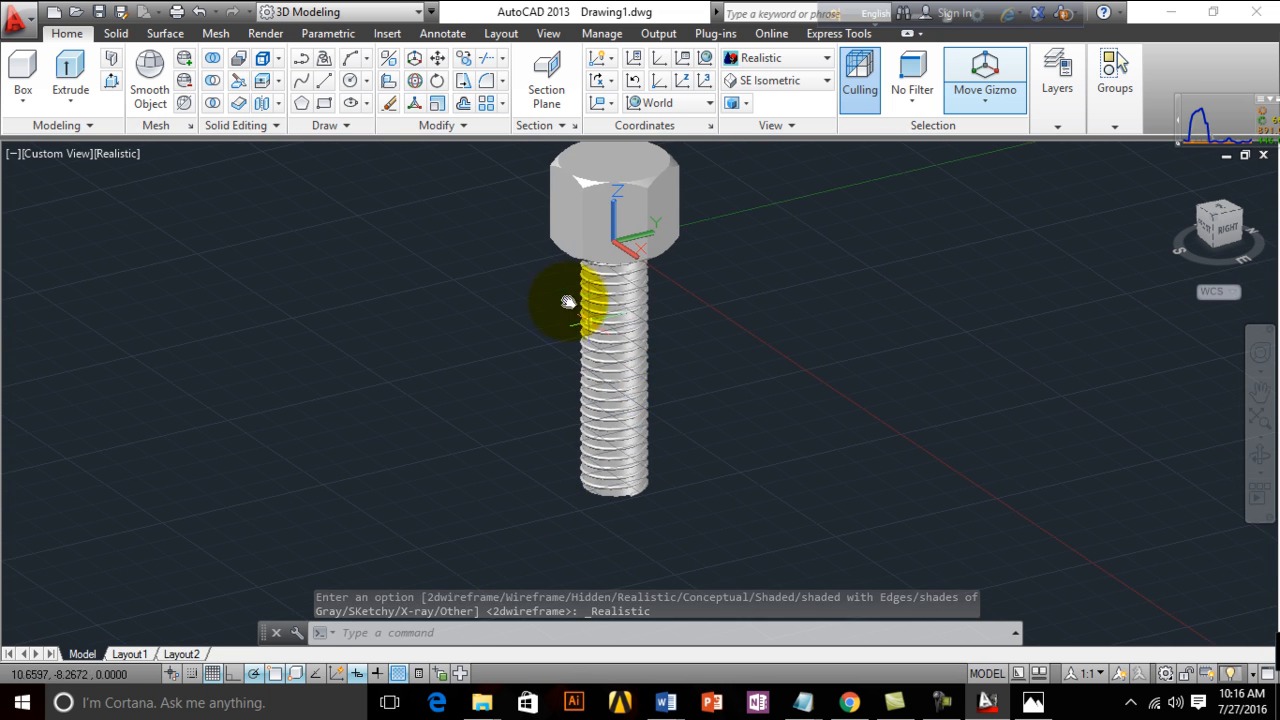
Compare the thread coil on the shank with the bolt in the Figure-02 reference image
scroll(585, 441, "up", 5)
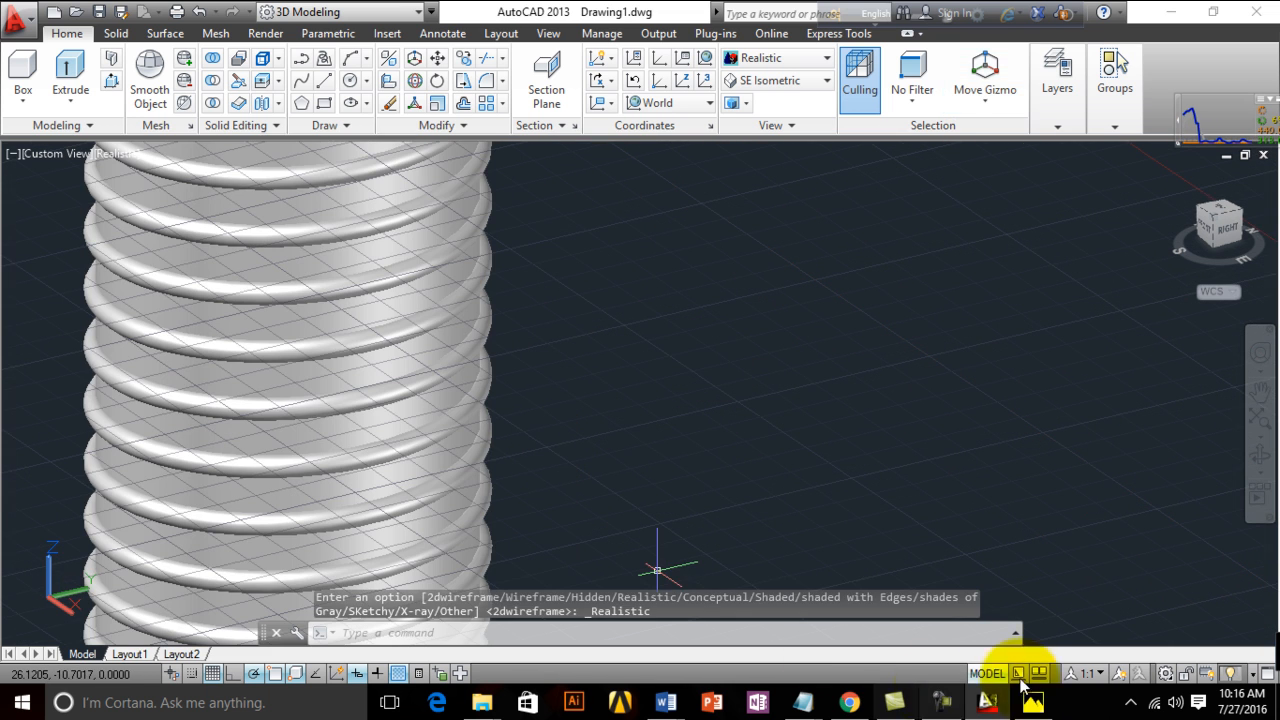
left_click(1033, 702)
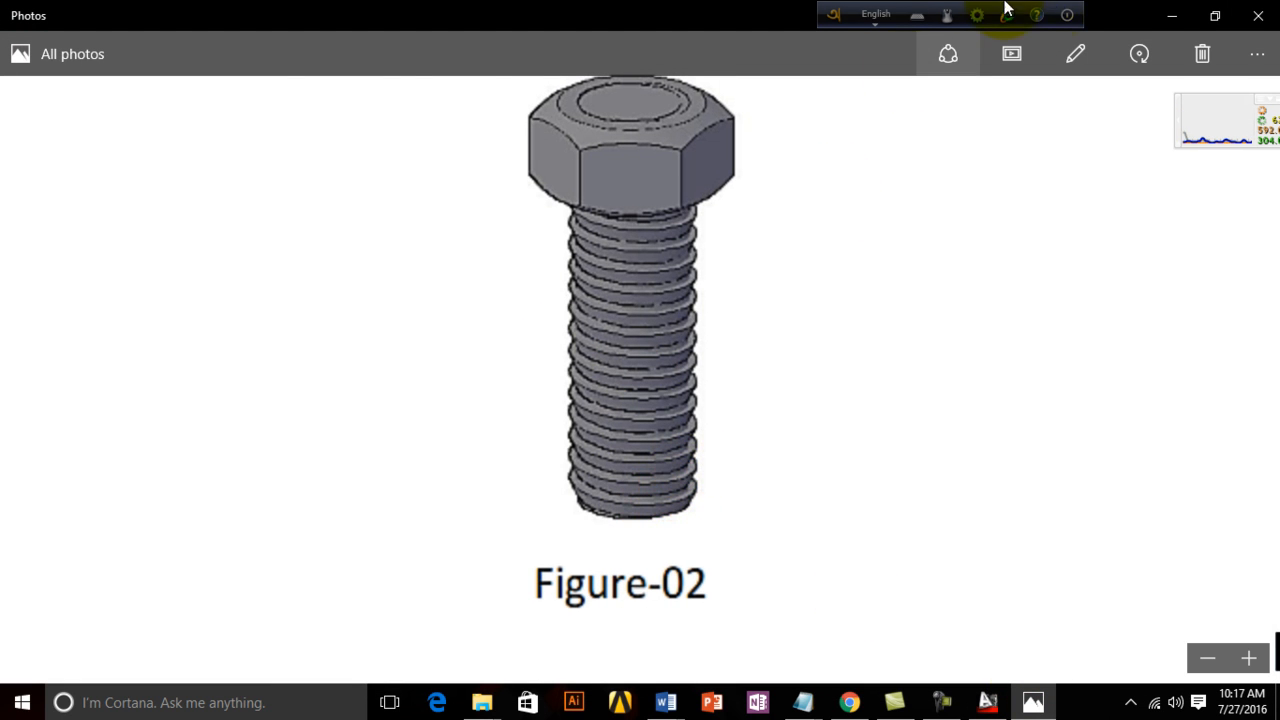
left_click(1170, 15)
scroll(359, 511, "down", 6)
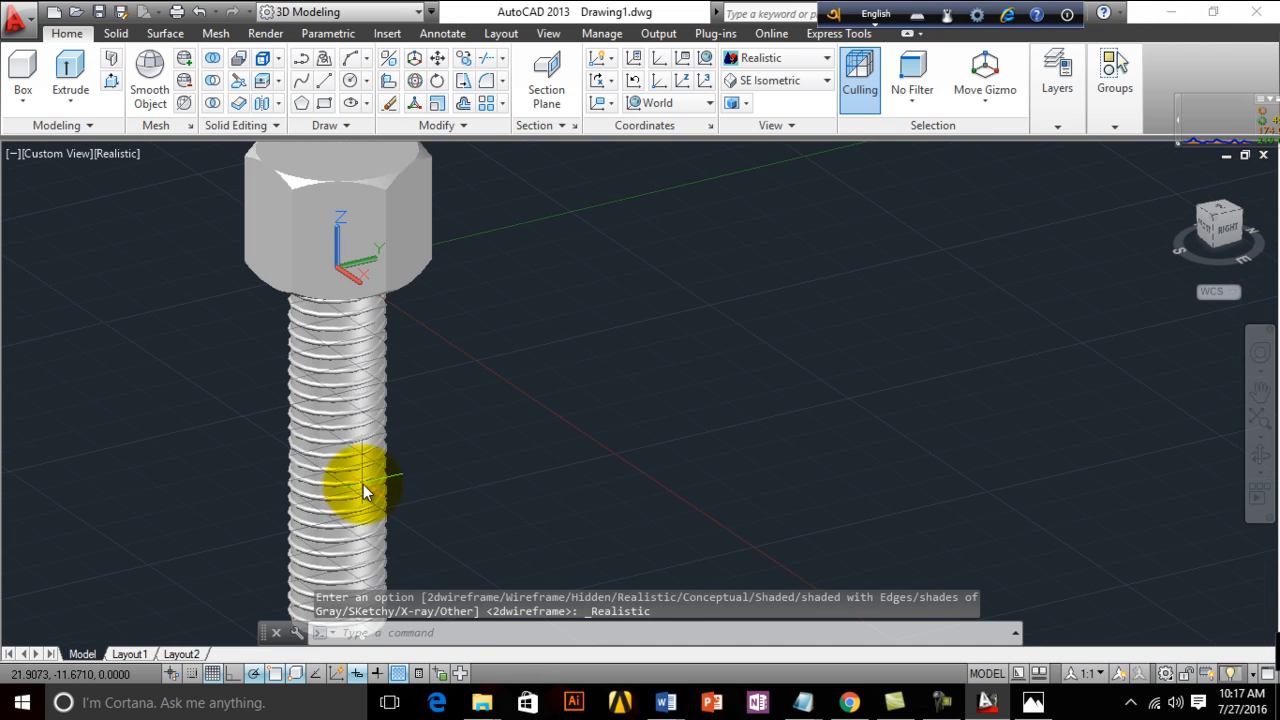
Switch to the 2D Wireframe visual style and subtract the swept thread coil from the cylindrical shank
left_click(827, 57)
left_click(757, 103)
scroll(400, 460, "up", 5)
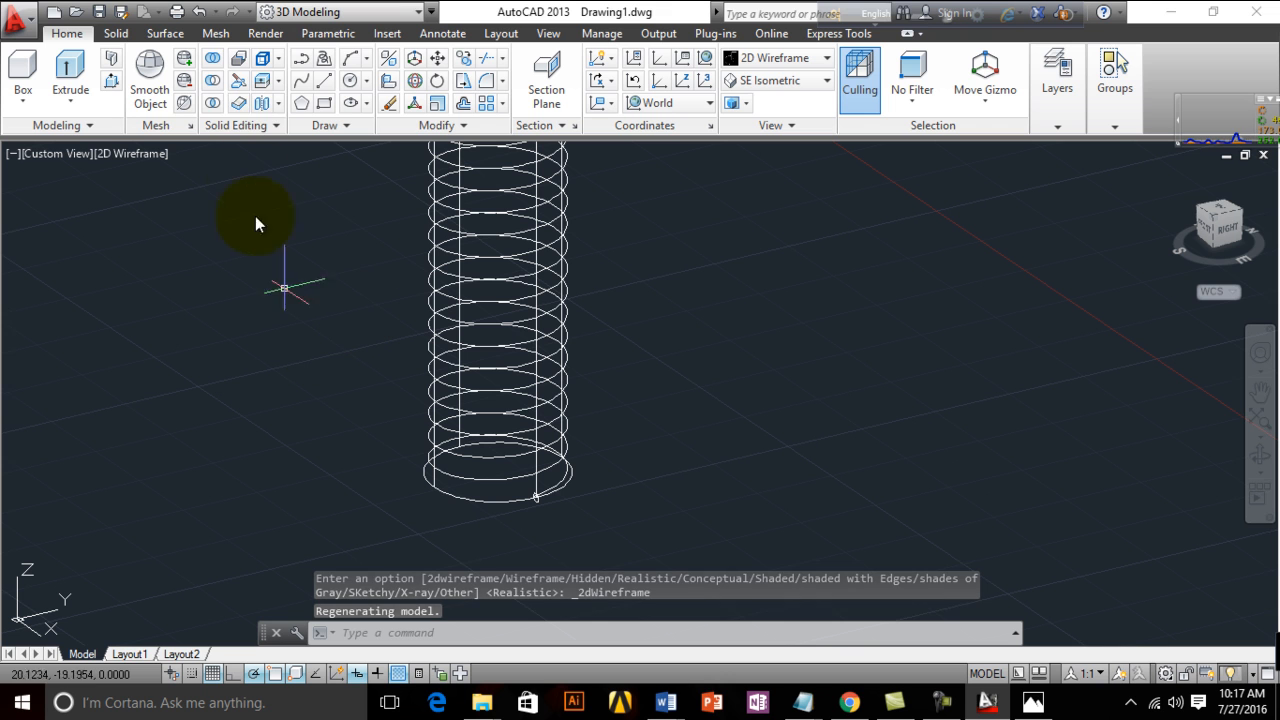
left_click(212, 80)
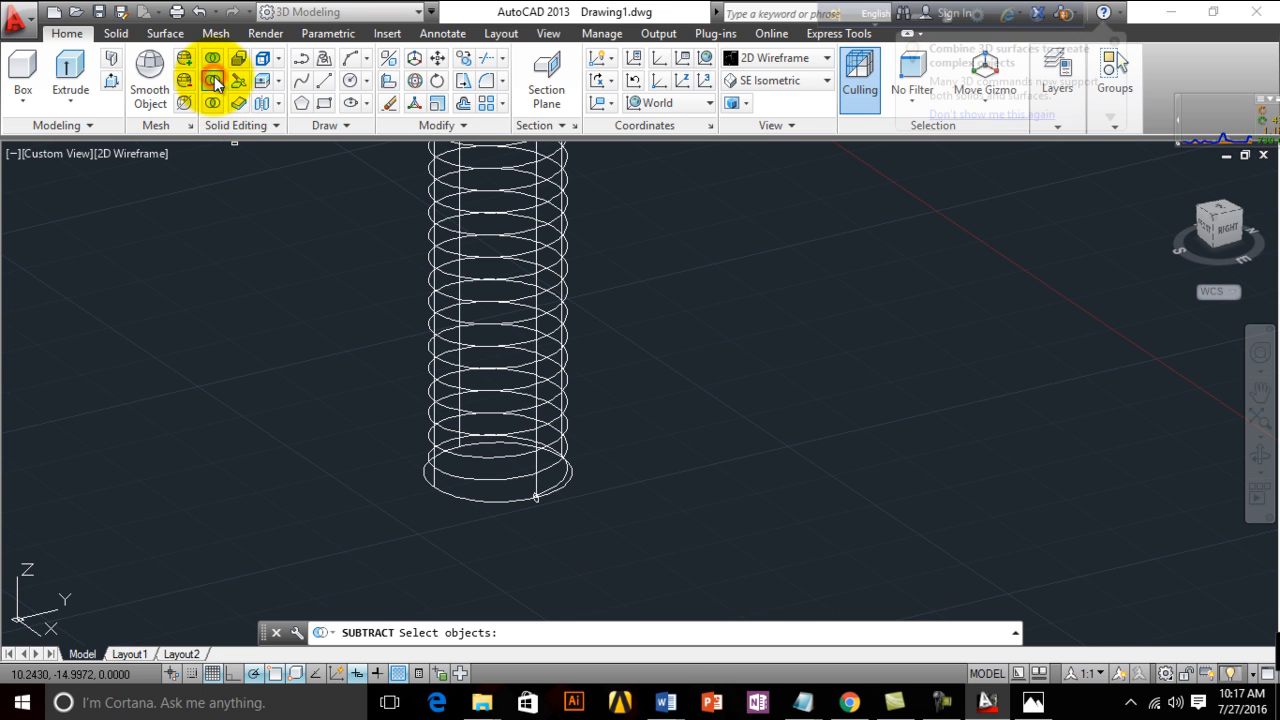
left_click(479, 502)
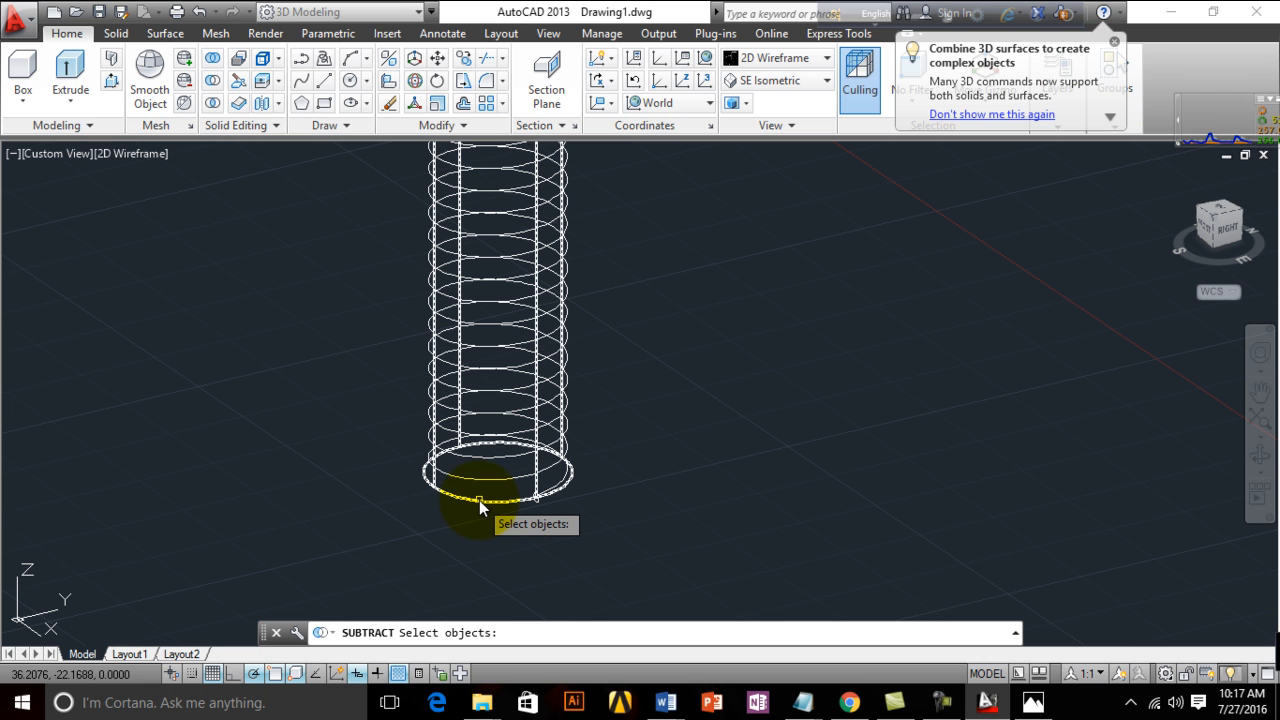
key("Return")
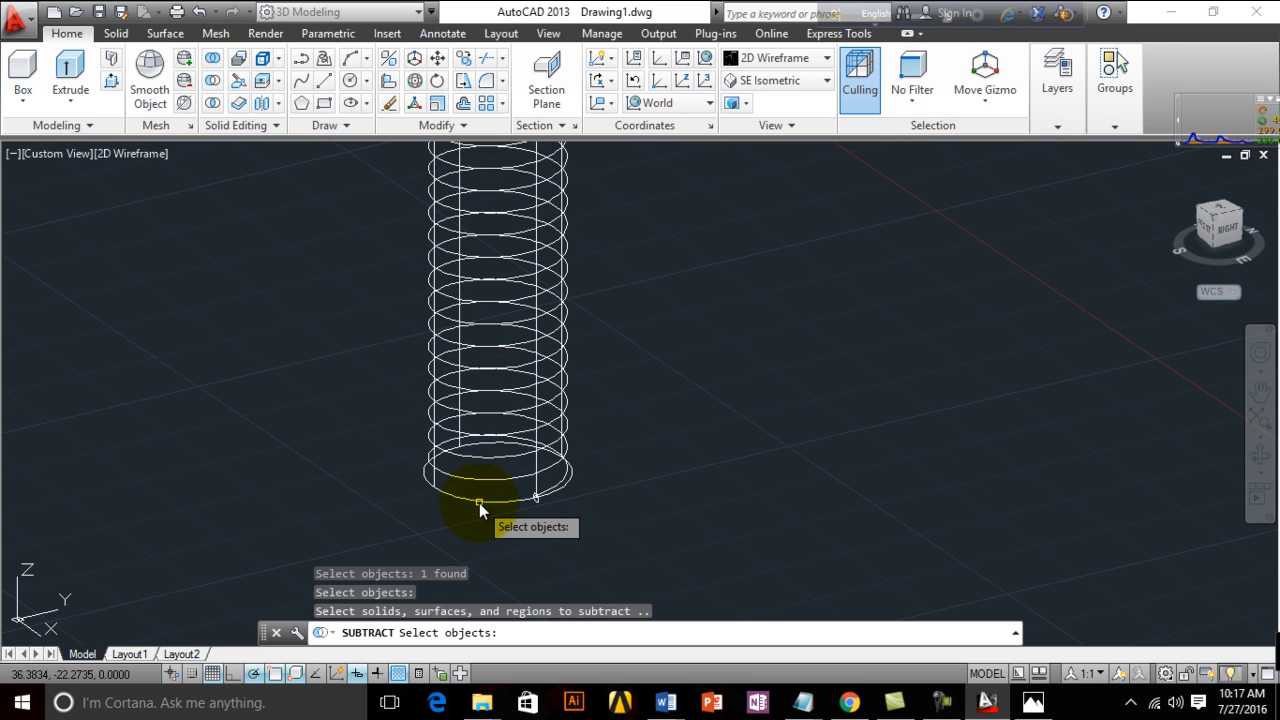
left_click(552, 477)
scroll(550, 472, "up", 3)
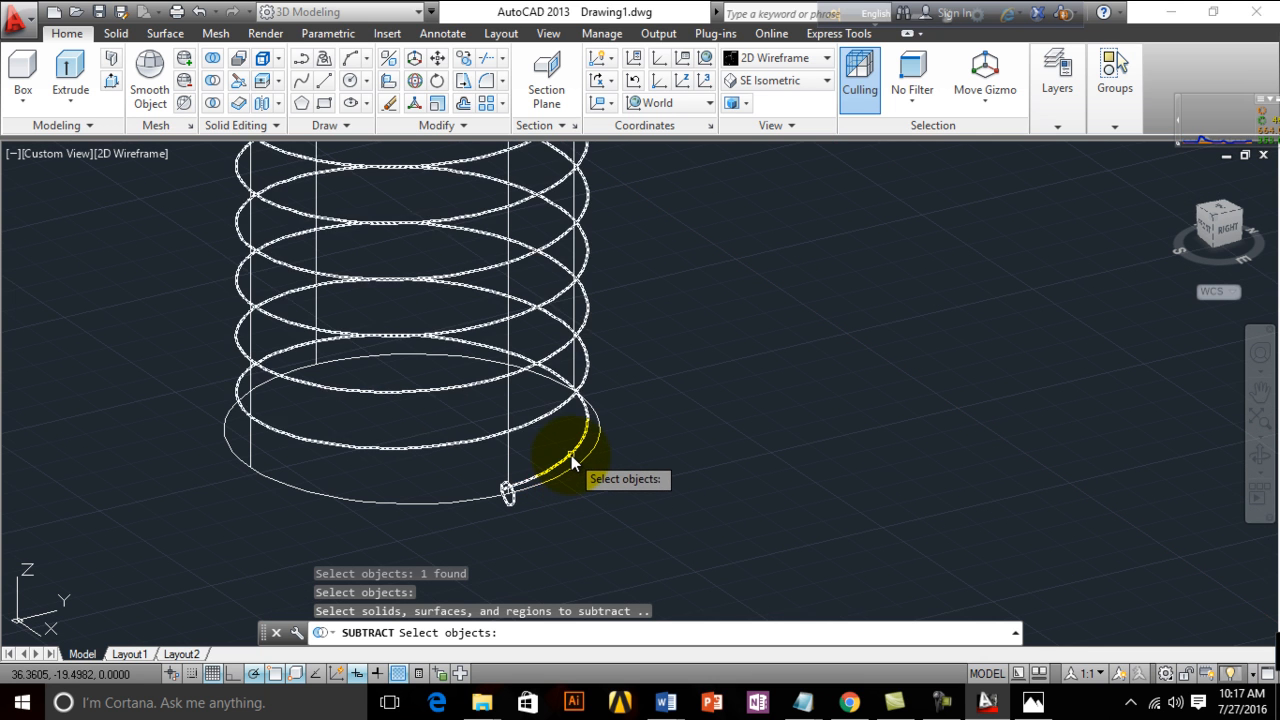
left_click(571, 455)
key("Return")
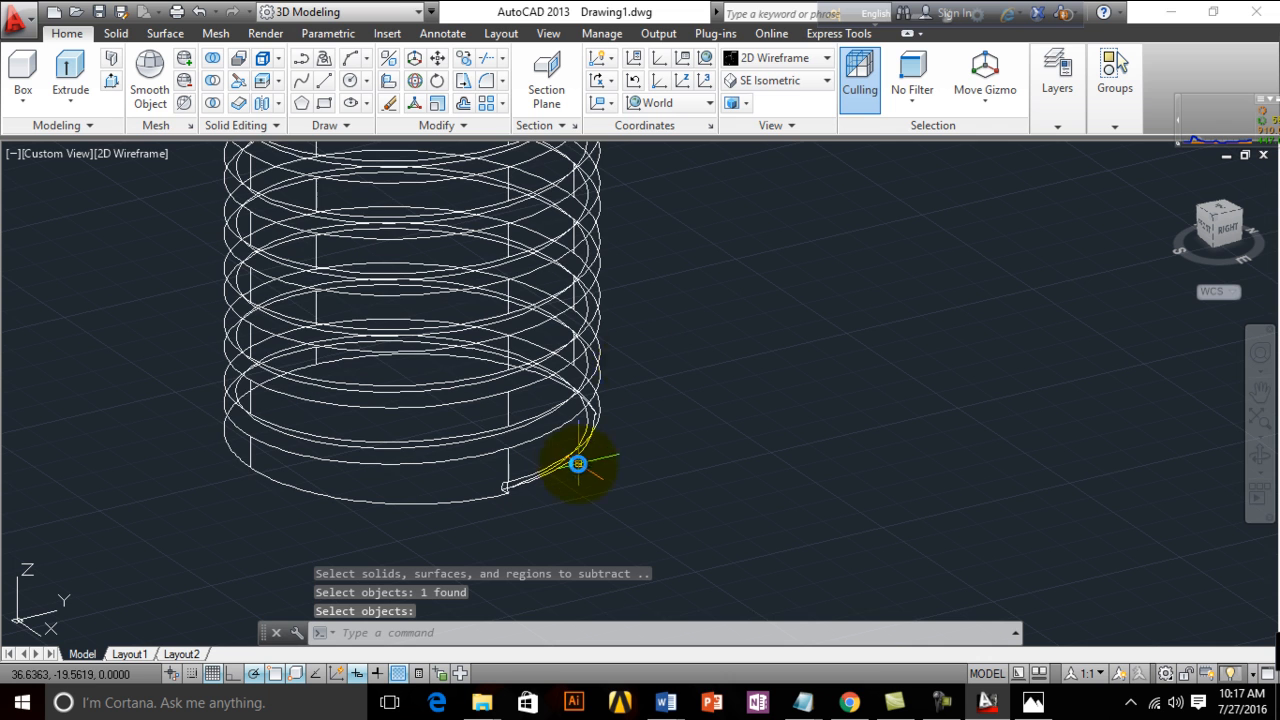
Display the bolt in the Realistic visual style, inspect the thread groove cut in the shank and compare it with Figure-02
left_click(828, 64)
left_click(972, 111)
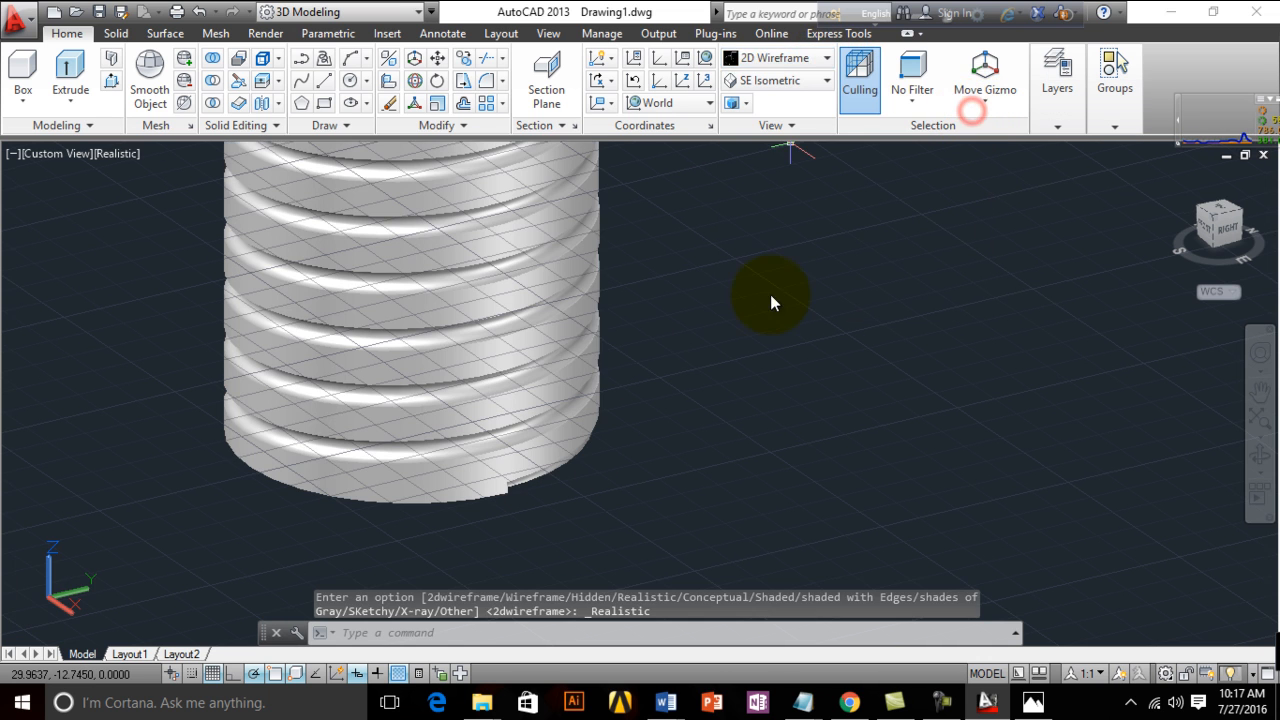
scroll(304, 437, "up", 3)
scroll(396, 318, "down", 10)
middle_click_drag(400, 318, 577, 483)
scroll(583, 366, "down", 4)
scroll(590, 349, "up", 6)
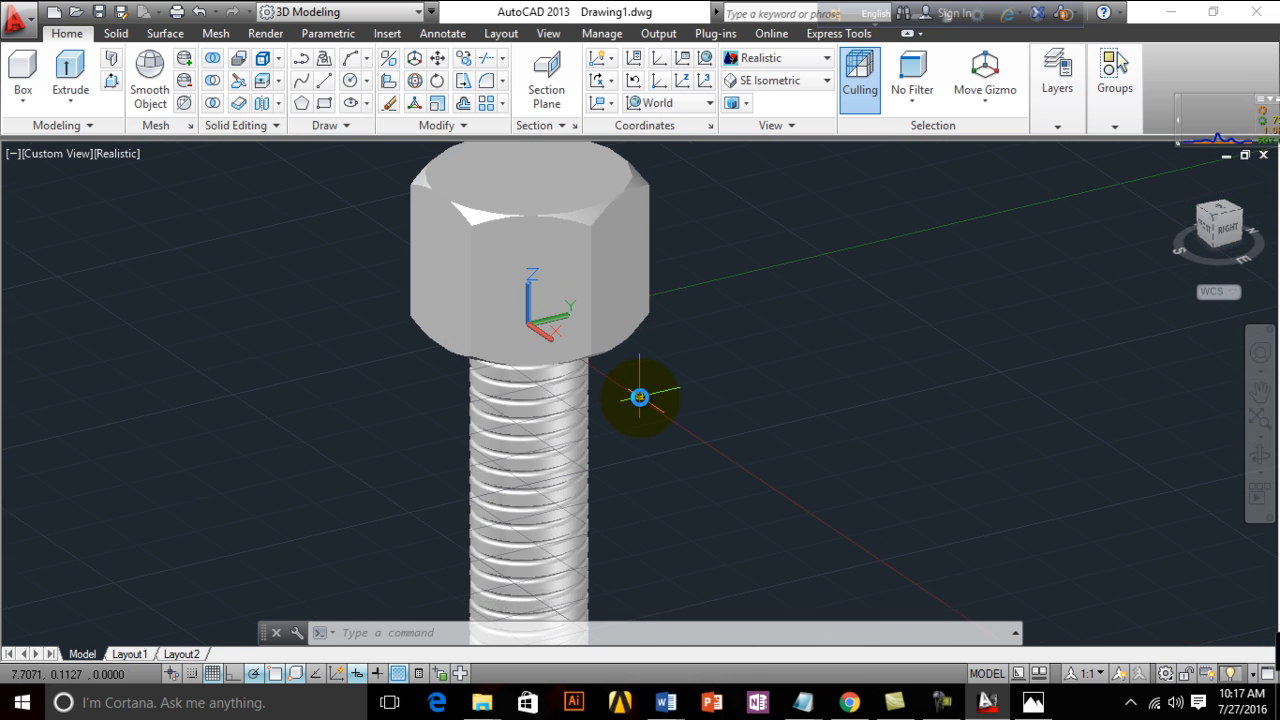
left_click(1033, 703)
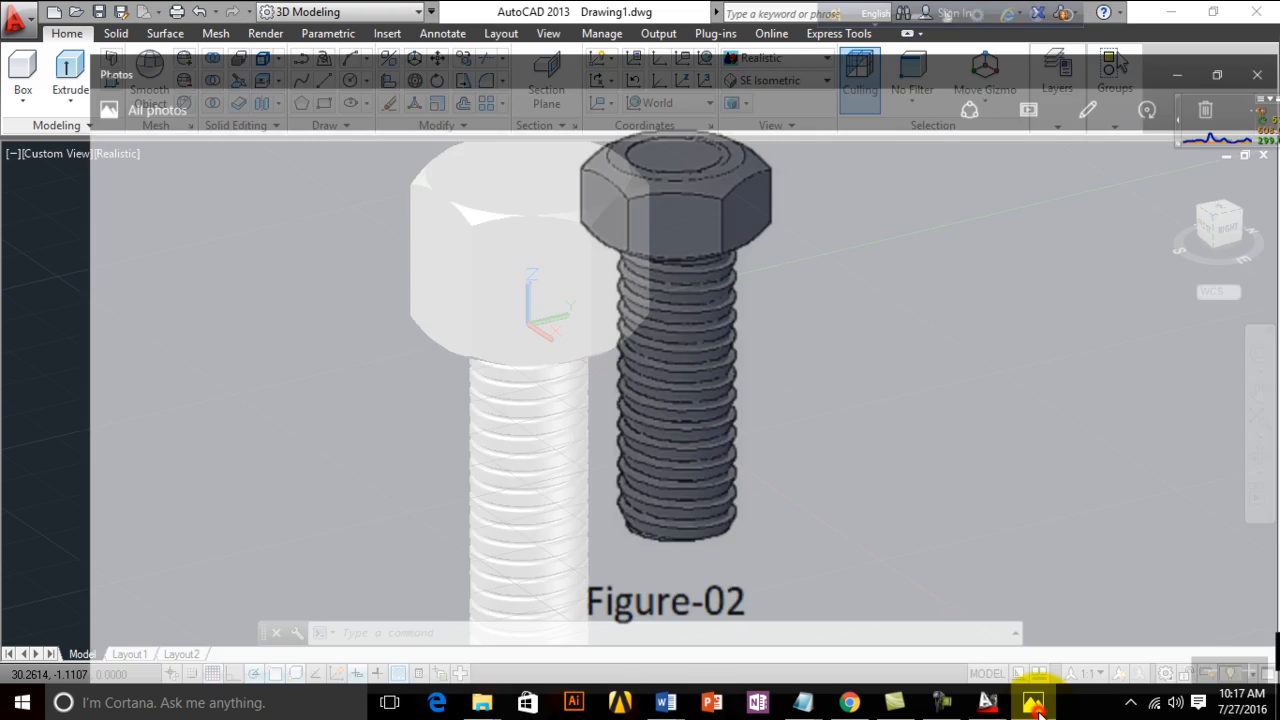
left_click(1035, 705)
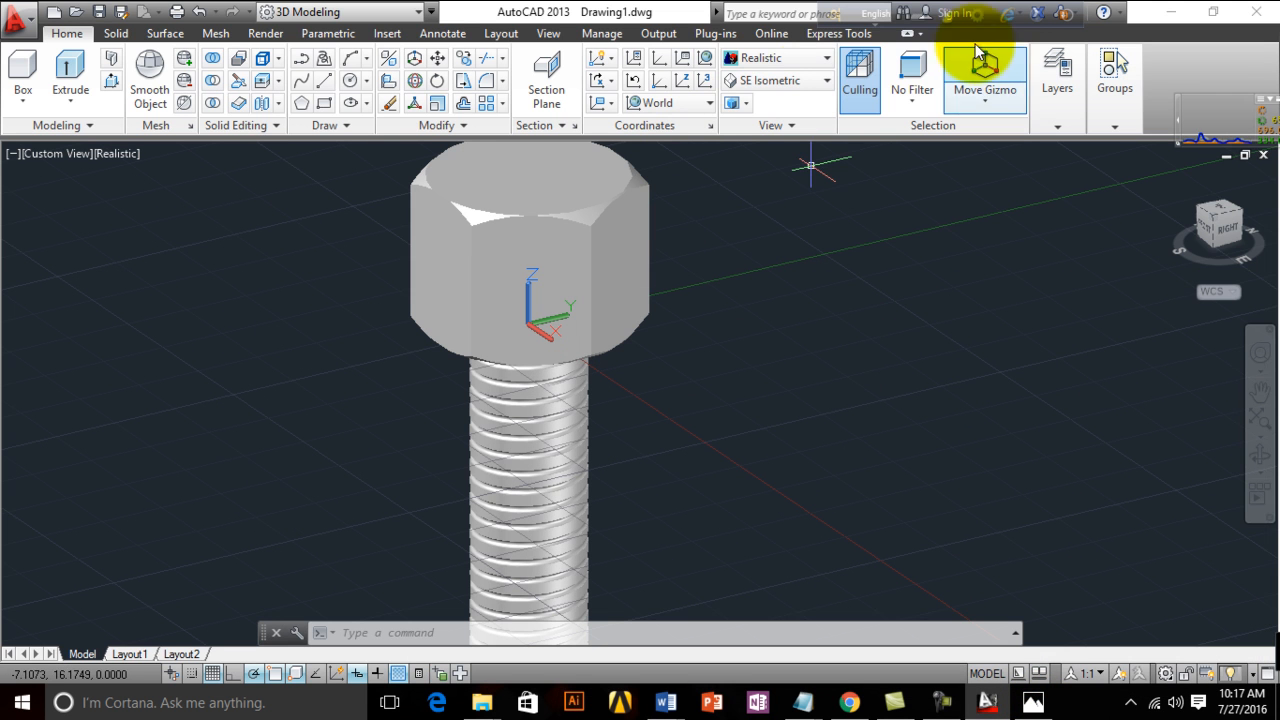
Return to 2D Wireframe and draw a circle with a radius of about 2.94 centred on the hex head's top face
left_click(827, 57)
left_click(758, 98)
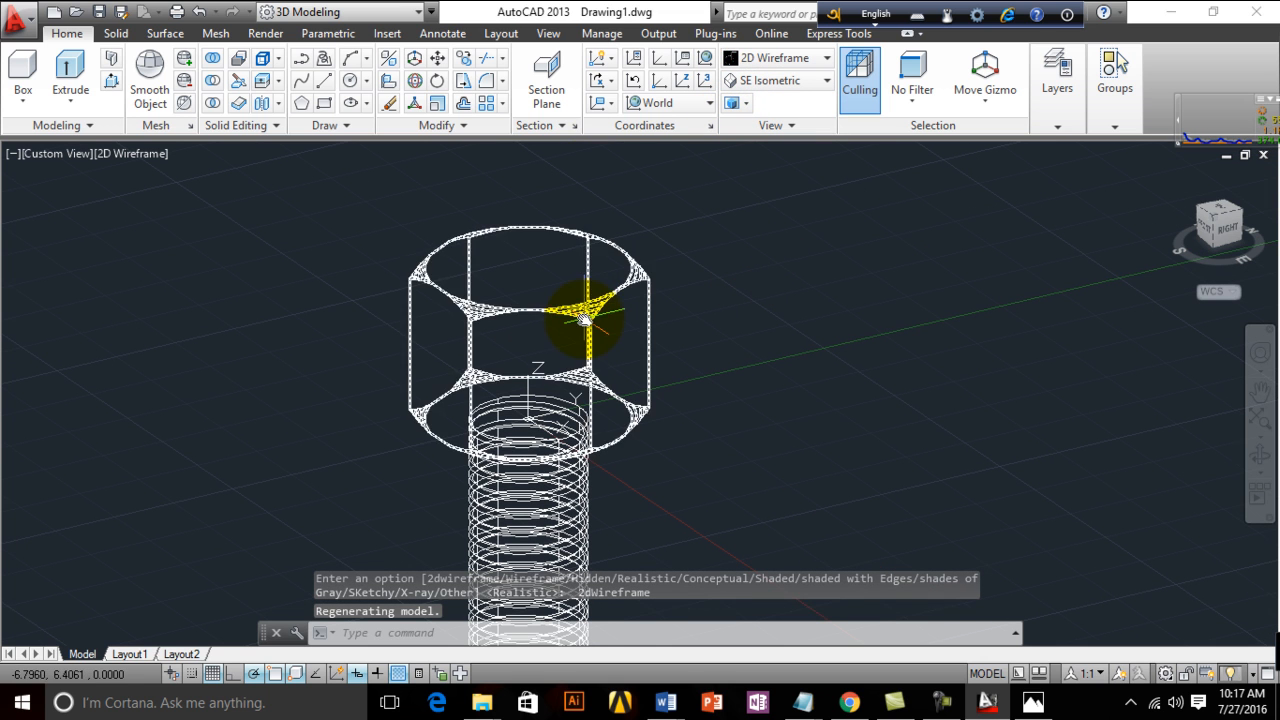
scroll(586, 285, "up", 4)
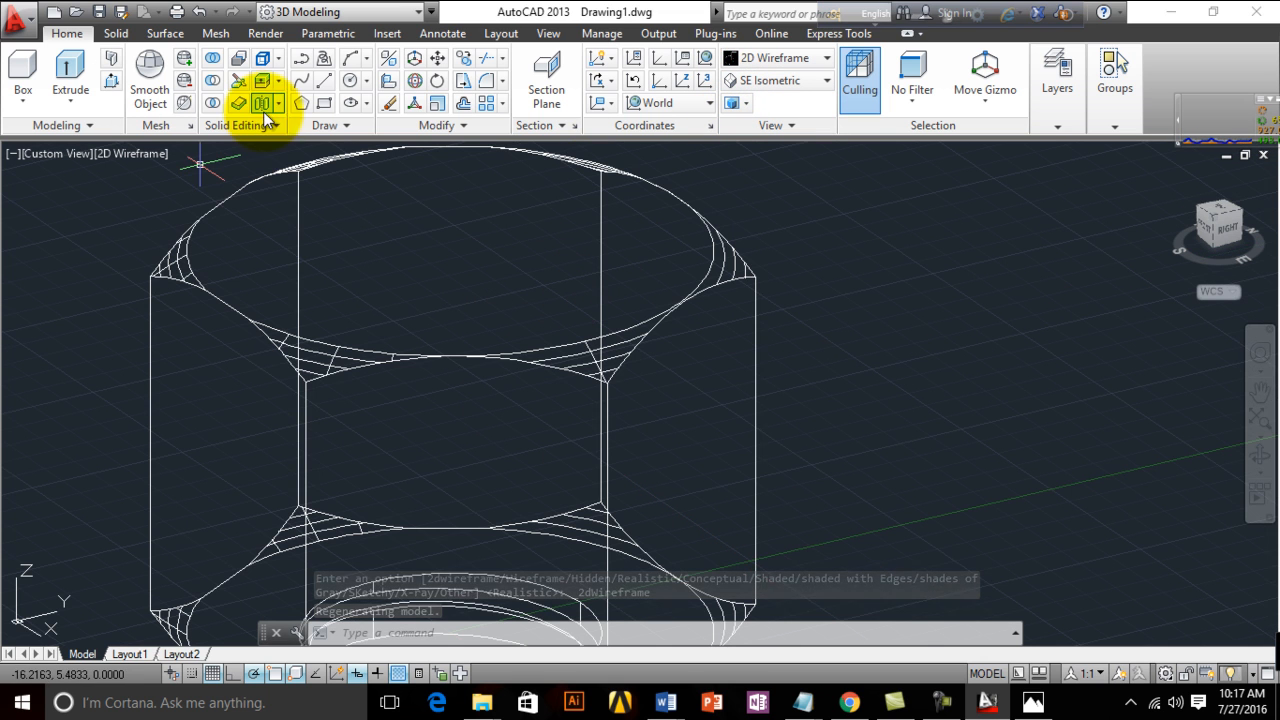
left_click(349, 80)
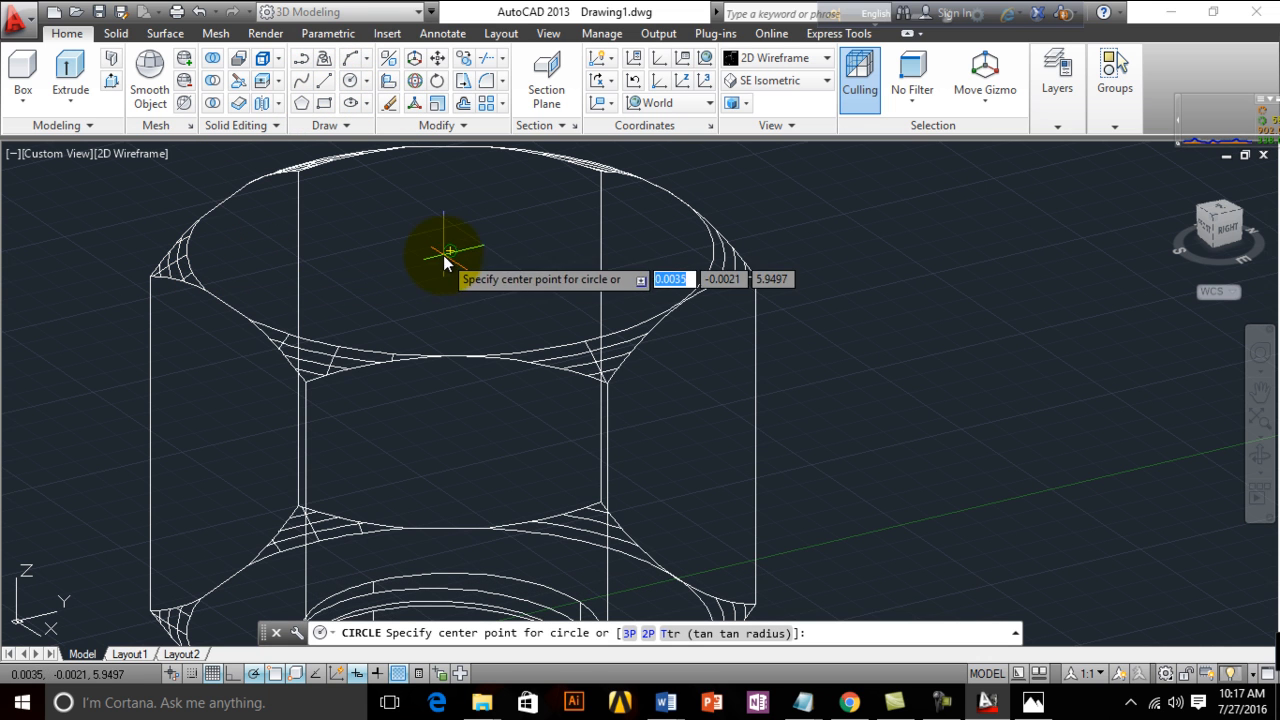
left_click(452, 250)
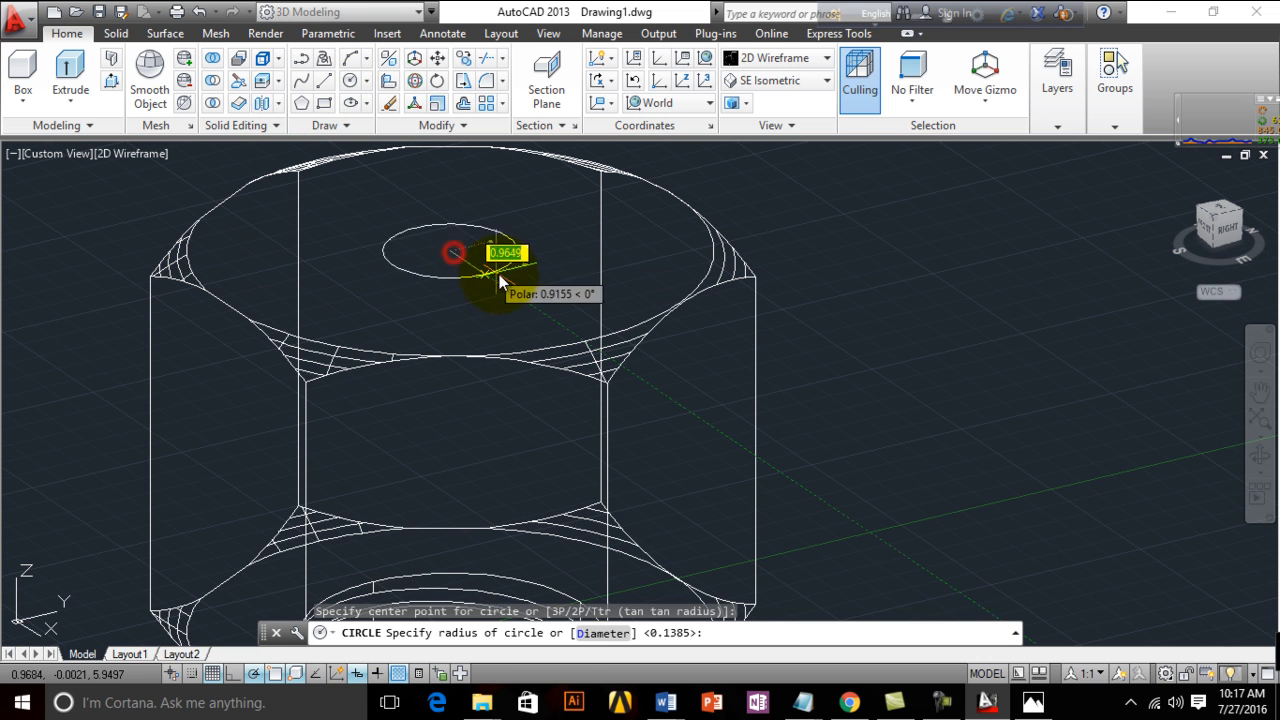
left_click(655, 255)
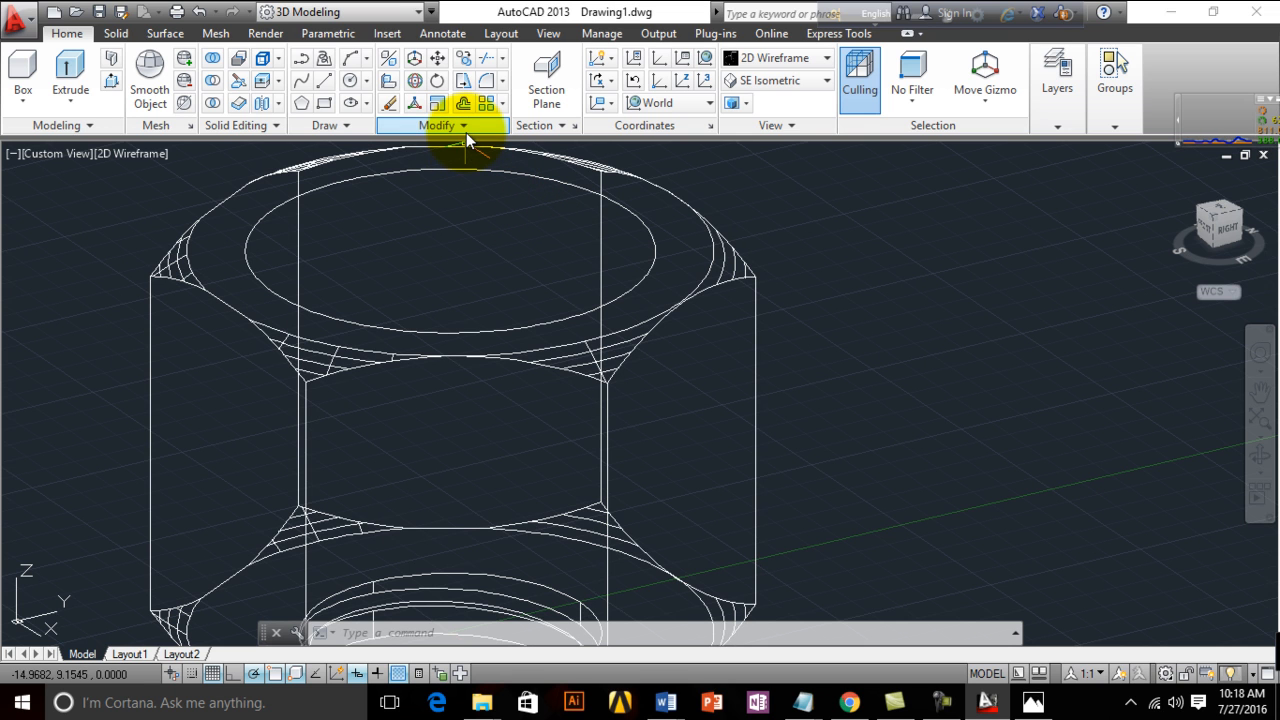
Try to offset the circle on the head's top face by a distance picked from its centre
left_click(466, 104)
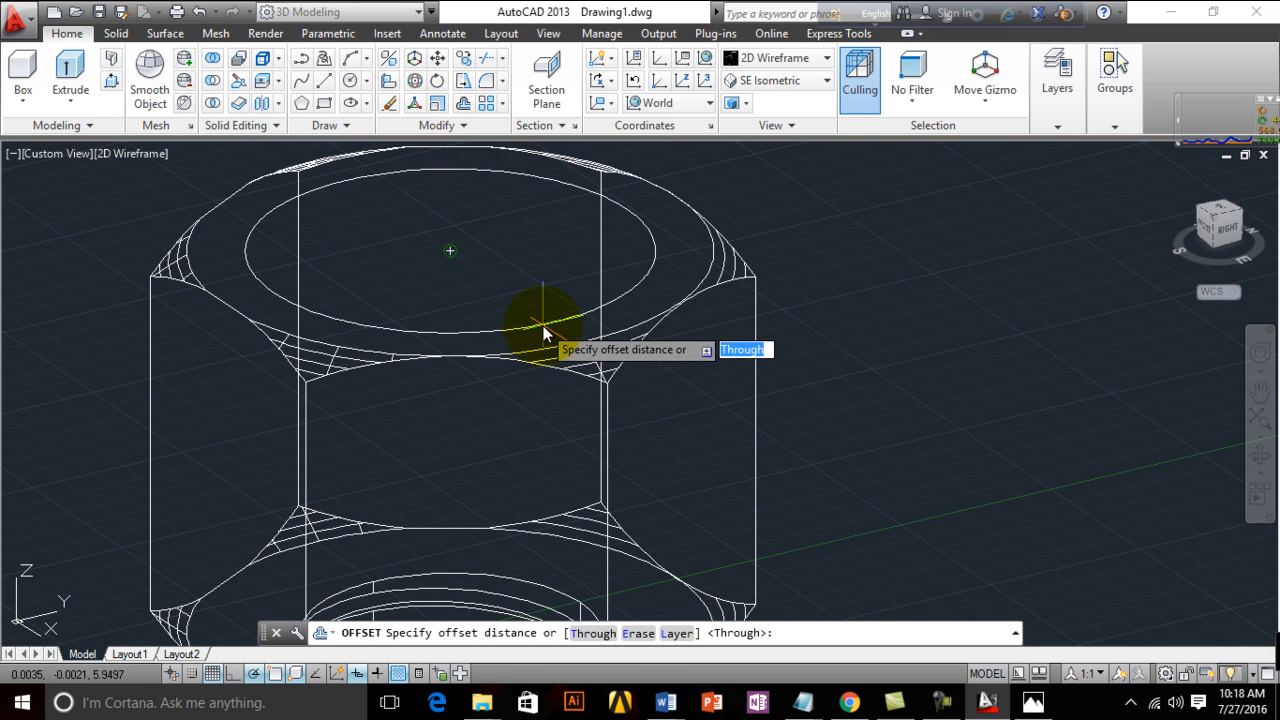
left_click(451, 251)
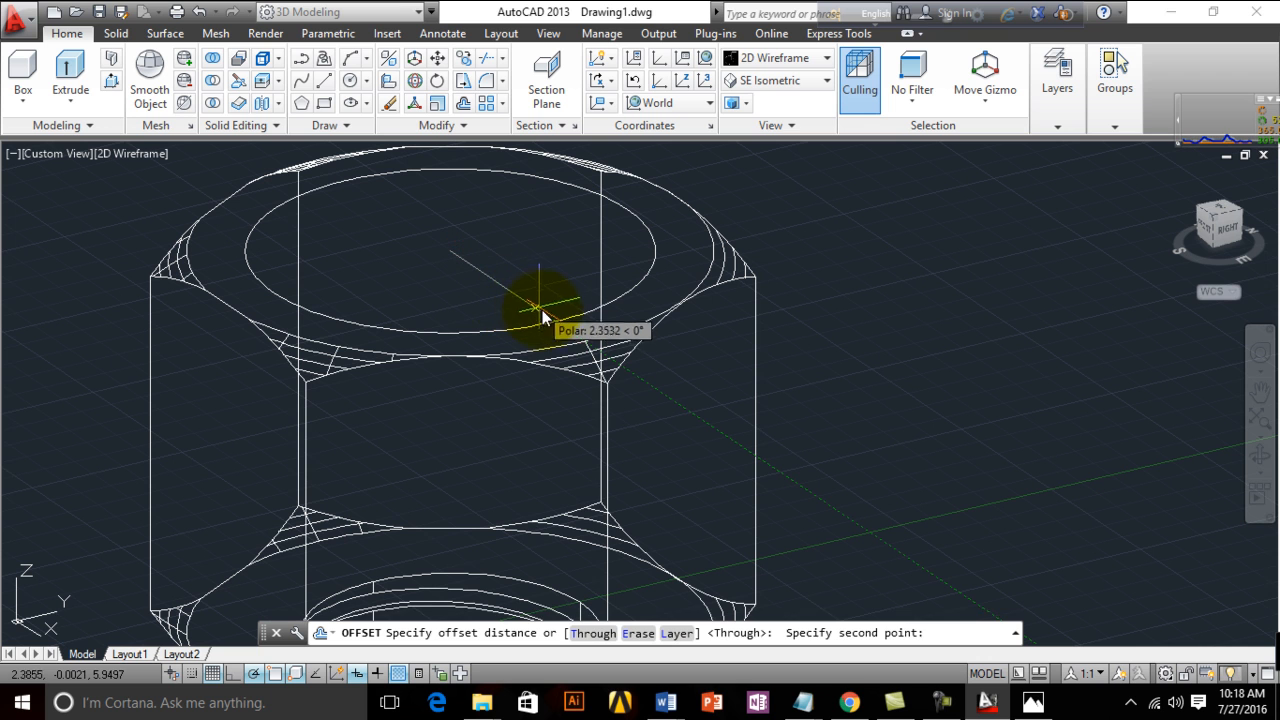
left_click(537, 312)
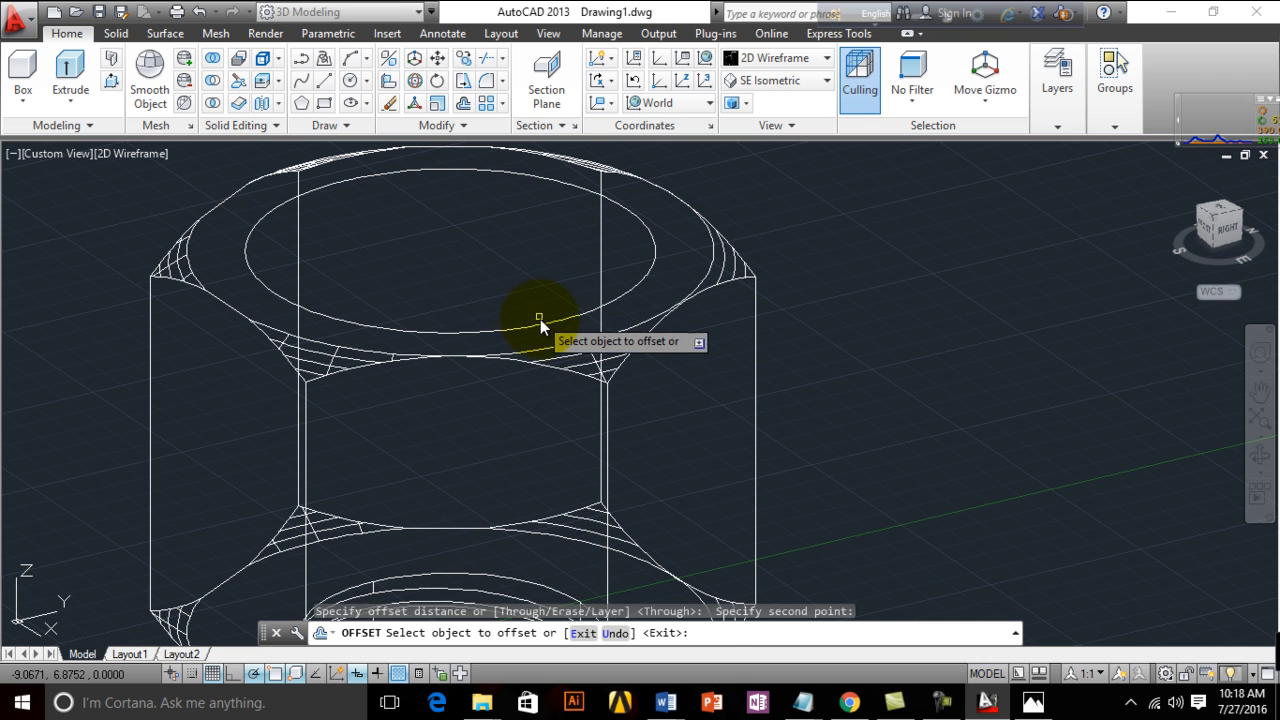
left_click(548, 323)
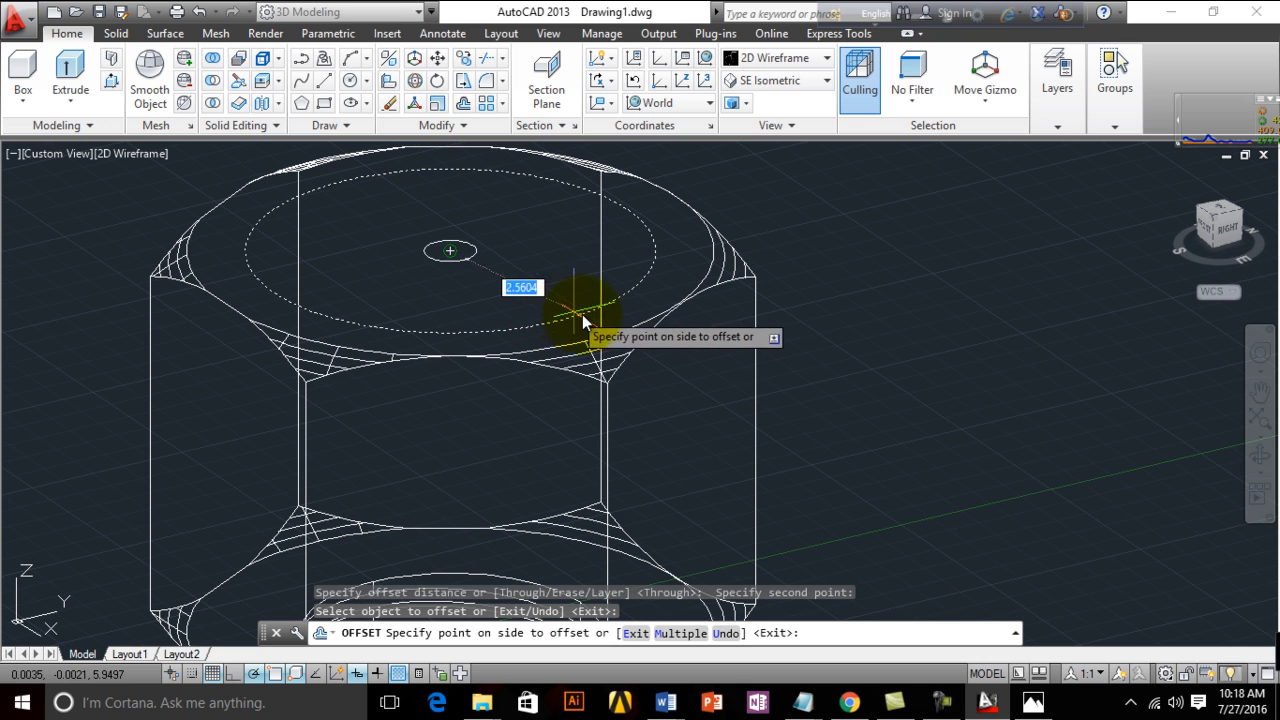
left_click(609, 308)
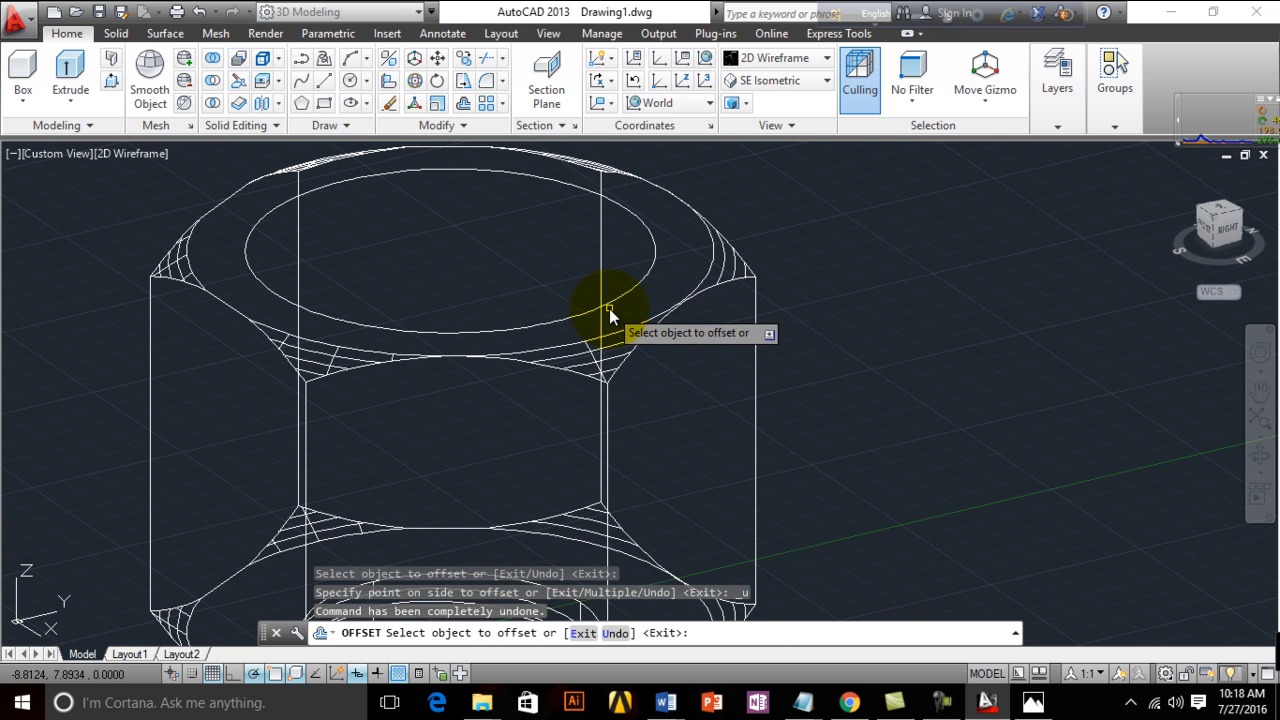
Try to draw a second circle concentric with the first on the head's top face, and undo it
left_click(350, 80)
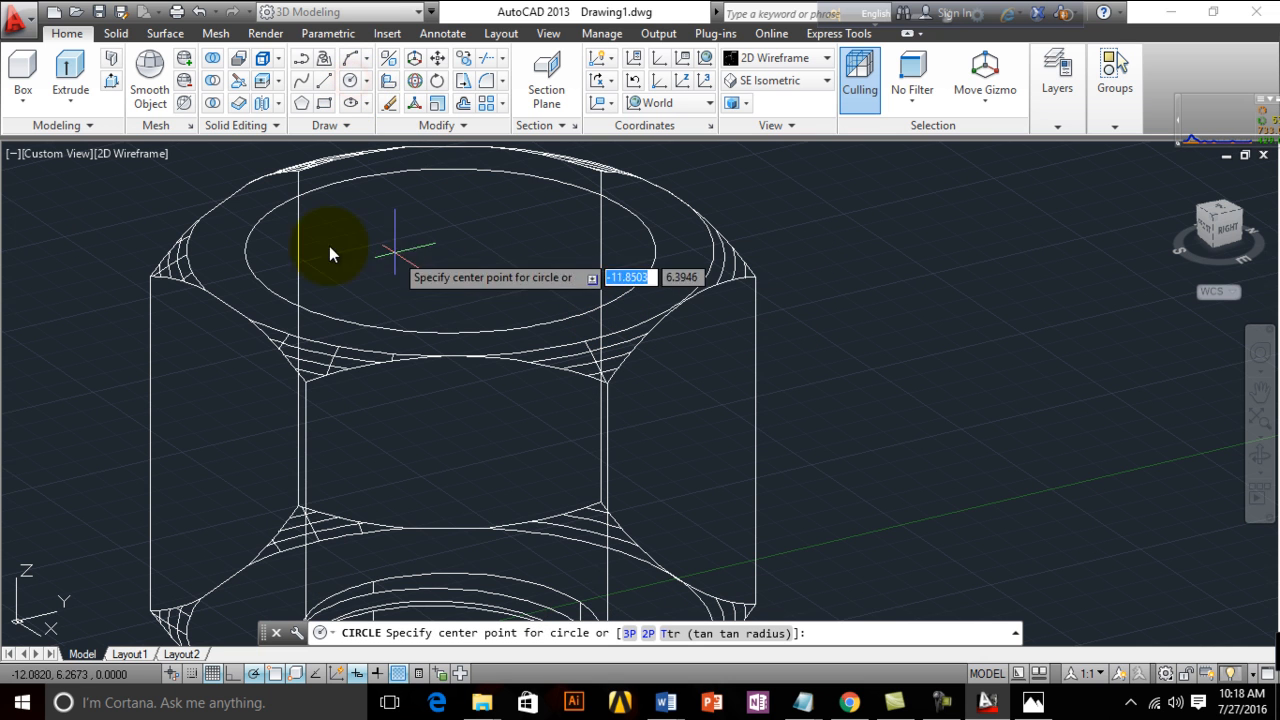
left_click(450, 250)
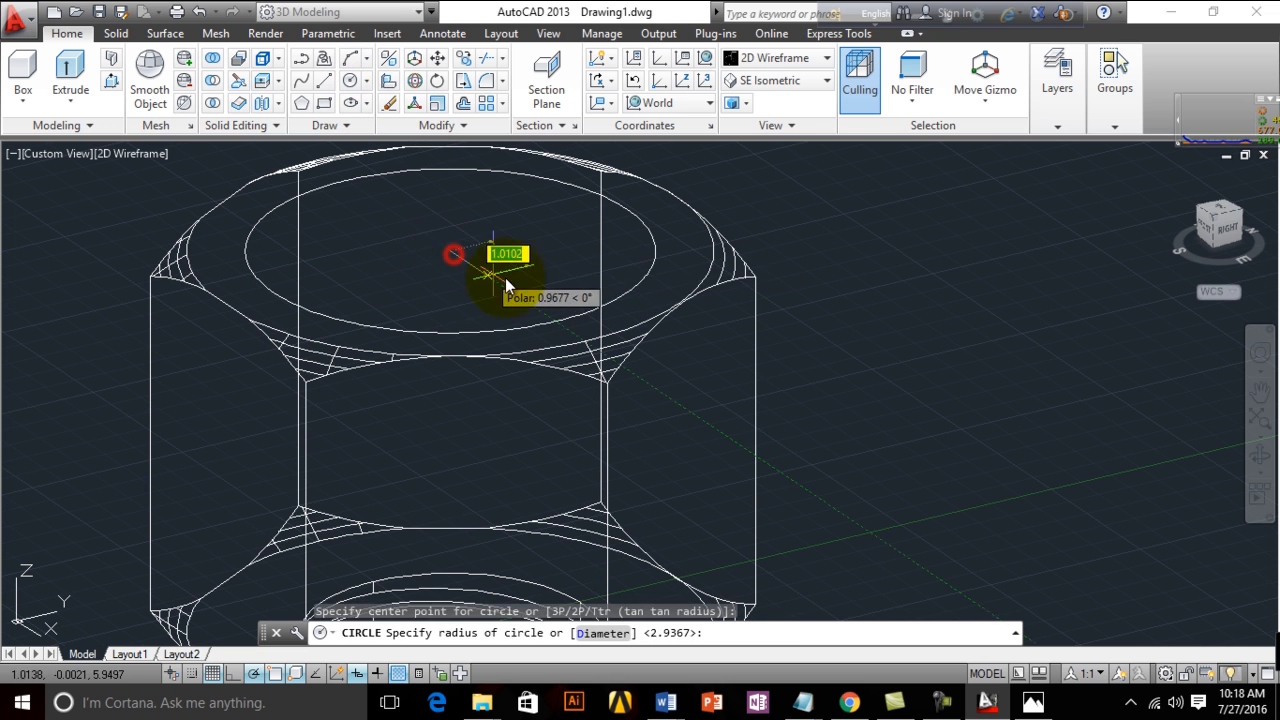
left_click(604, 298)
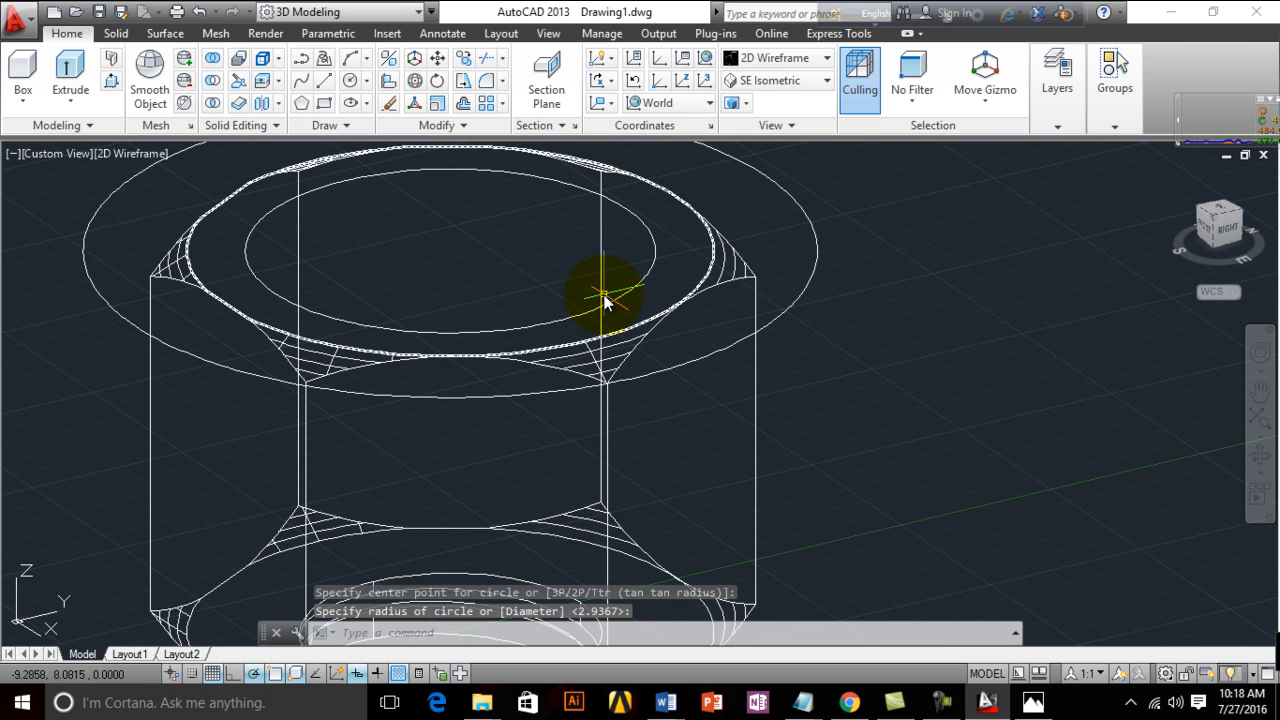
key("ctrl+z")
Draw a slightly smaller concentric circle inside the existing circle on the head's top face
left_click(351, 90)
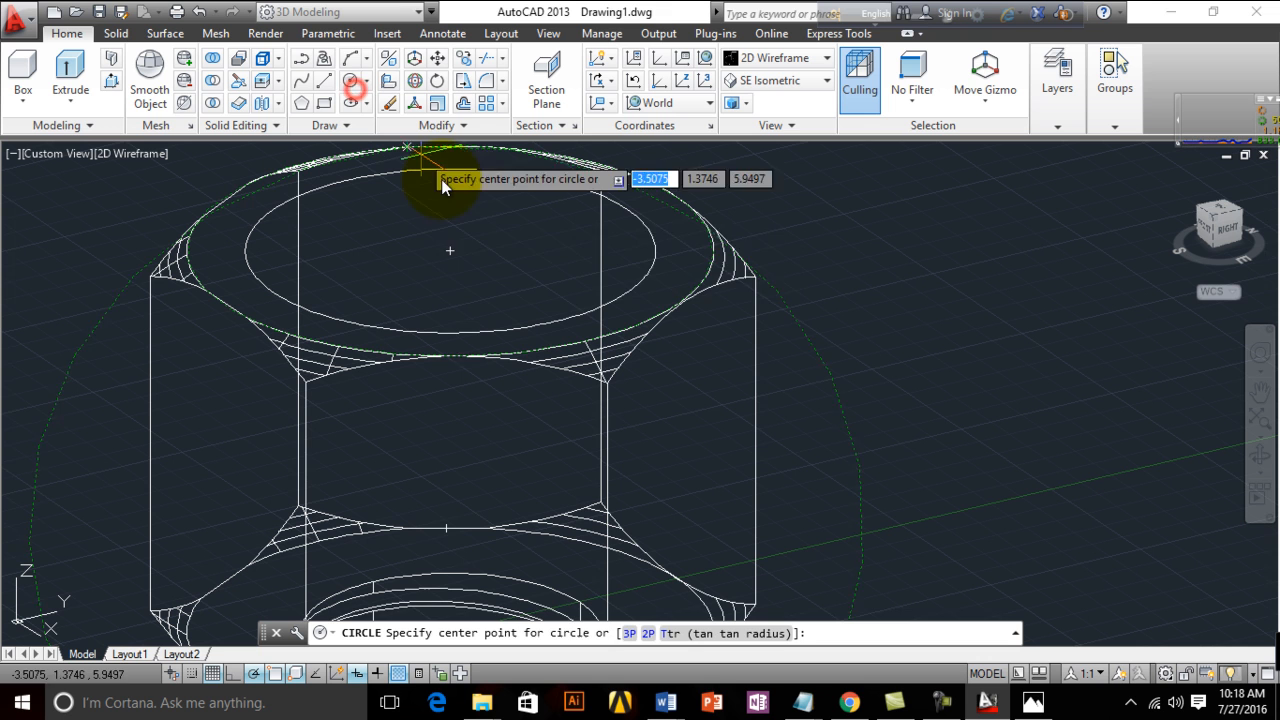
left_click(450, 253)
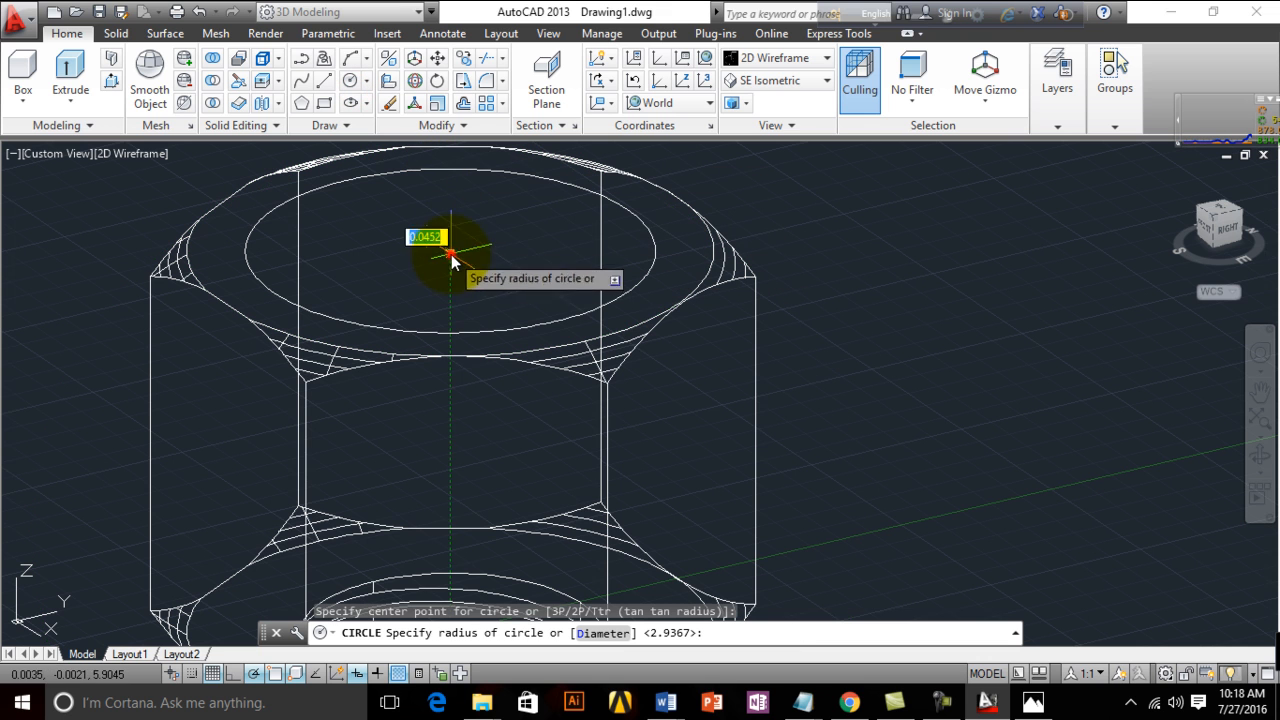
left_click(560, 305)
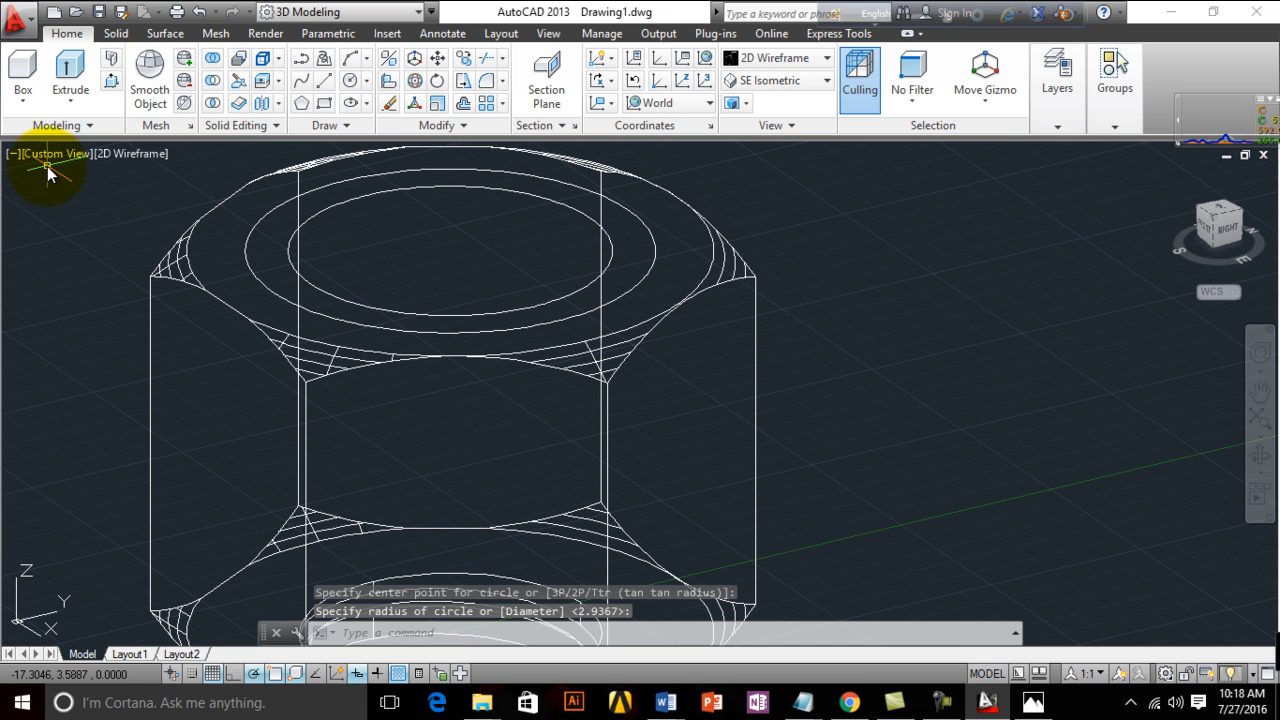
Press-pull the ring between the two top-face circles down into the hex head by about 0.54
left_click(111, 80)
left_click(260, 262)
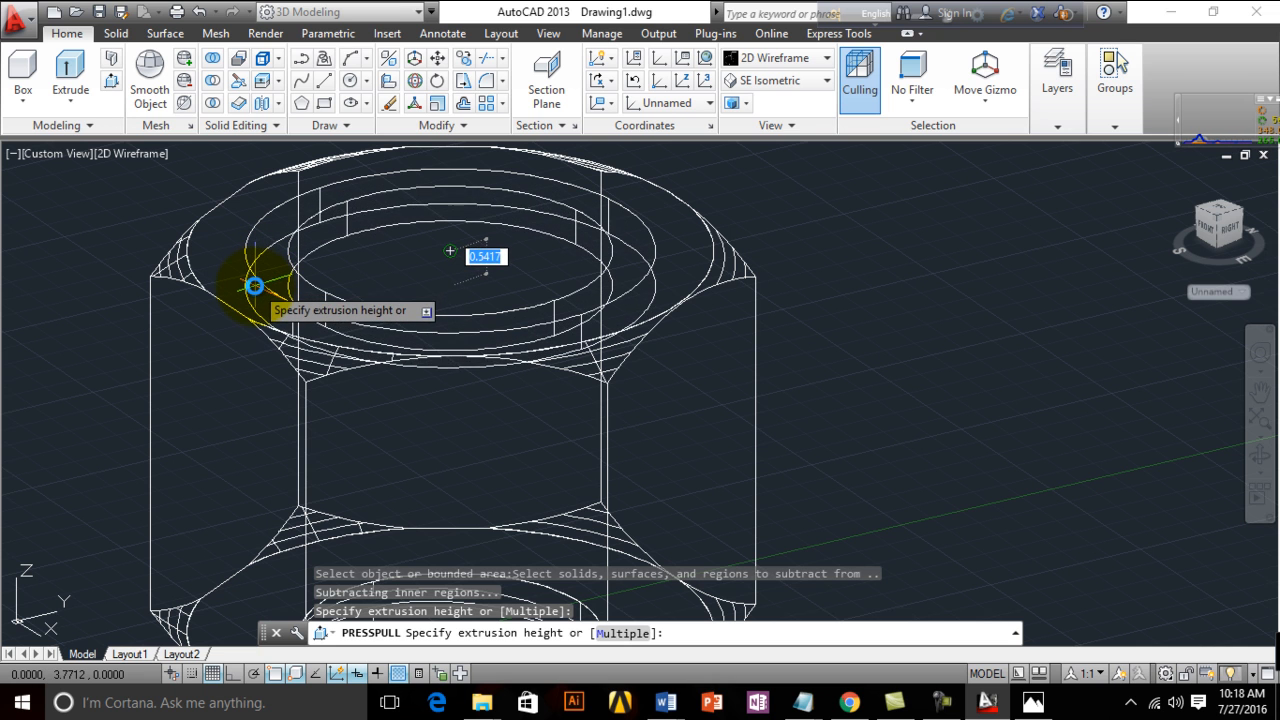
left_click(253, 287)
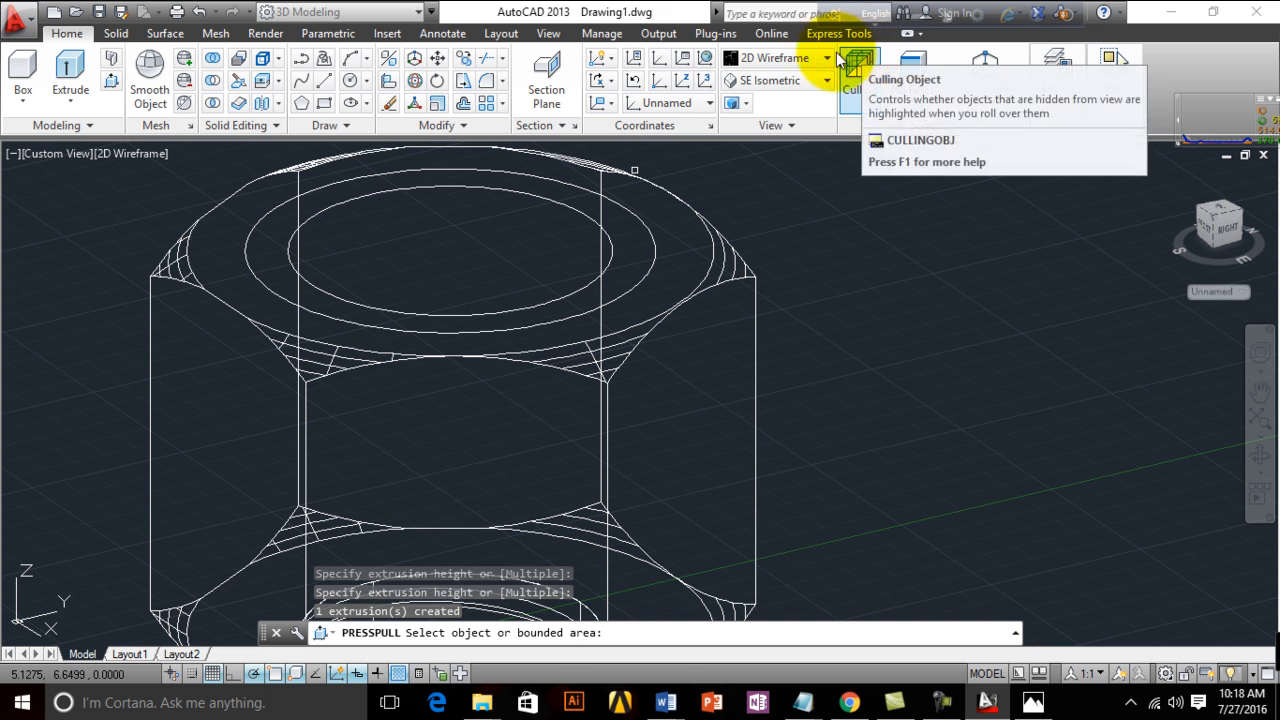
left_click(259, 255)
left_click(274, 287)
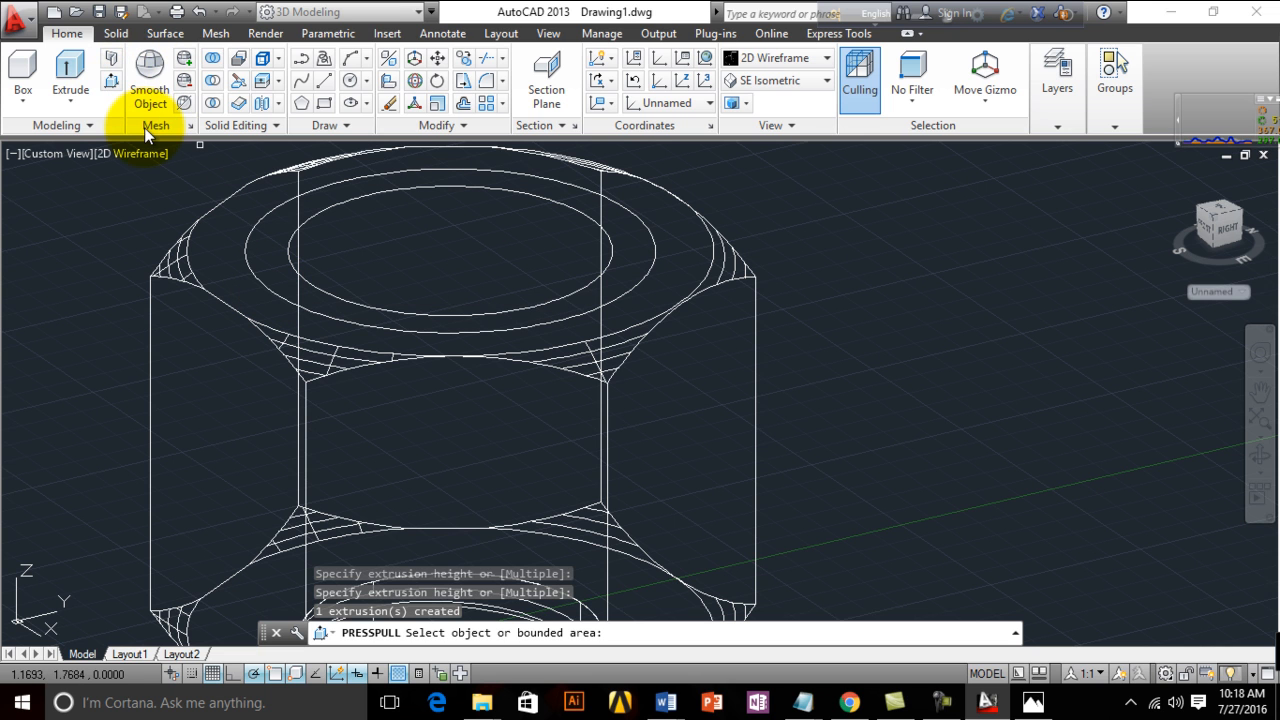
left_click(210, 80)
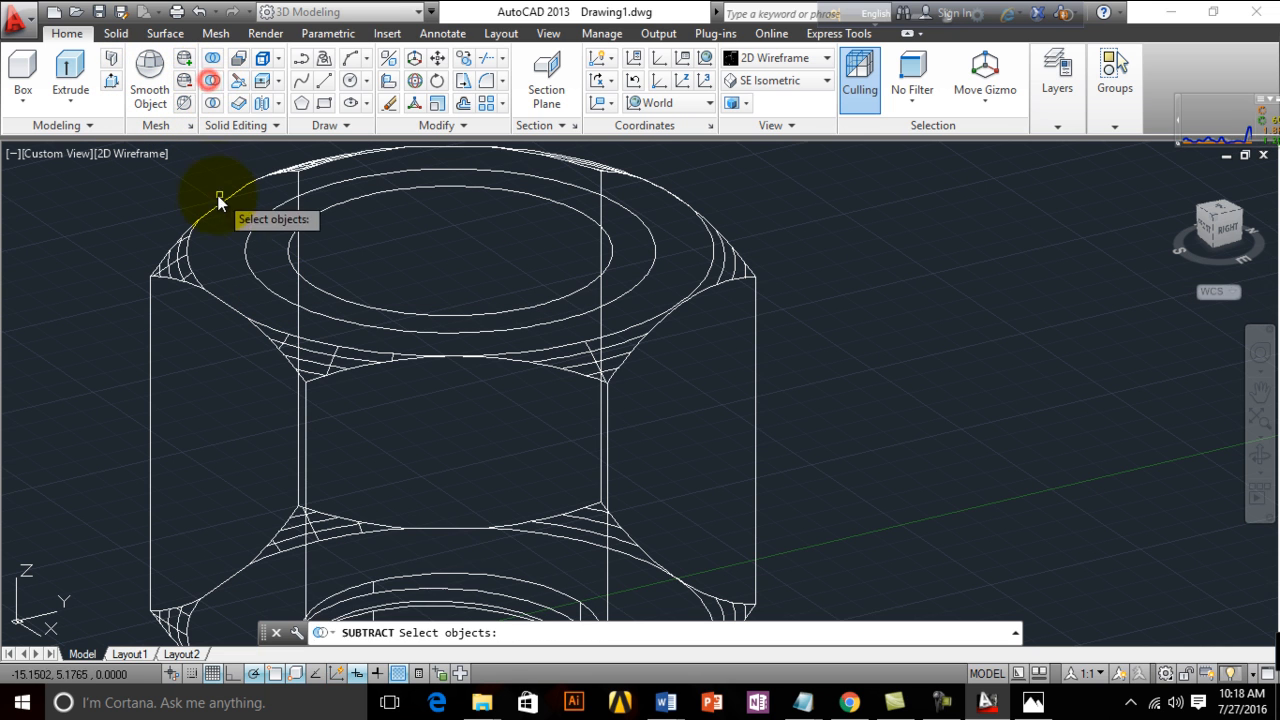
left_click(210, 212)
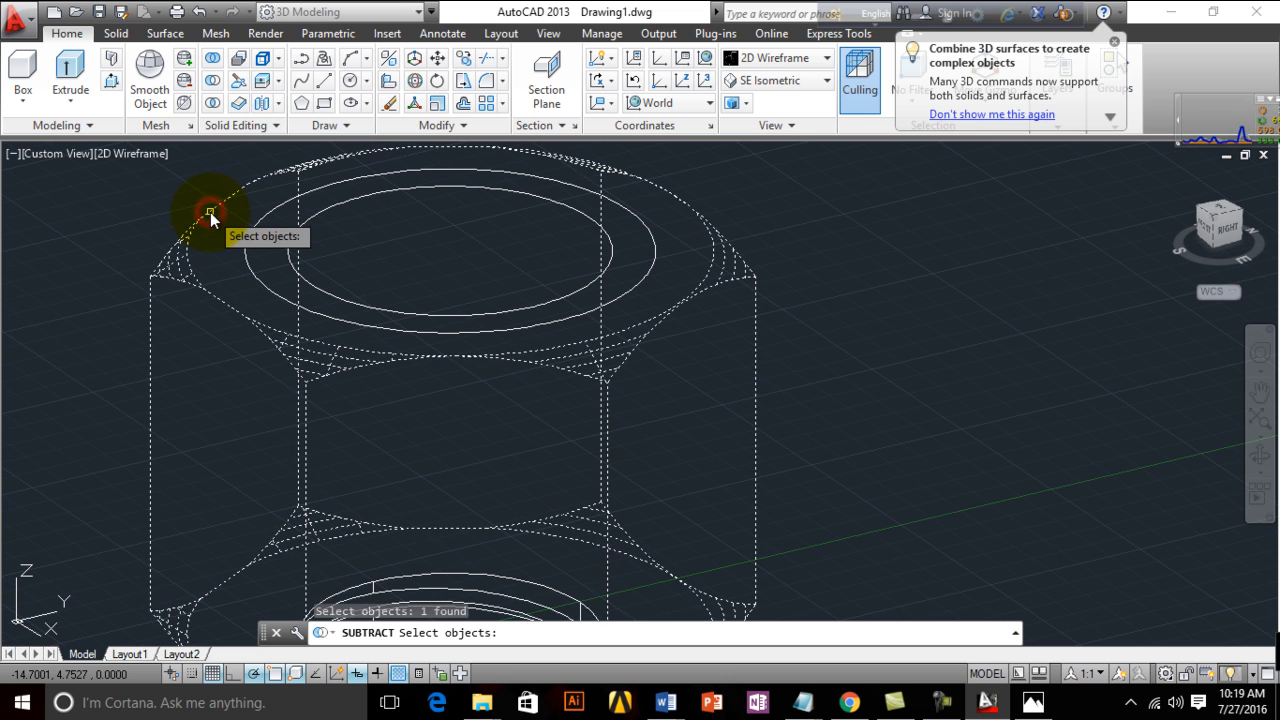
key("Return")
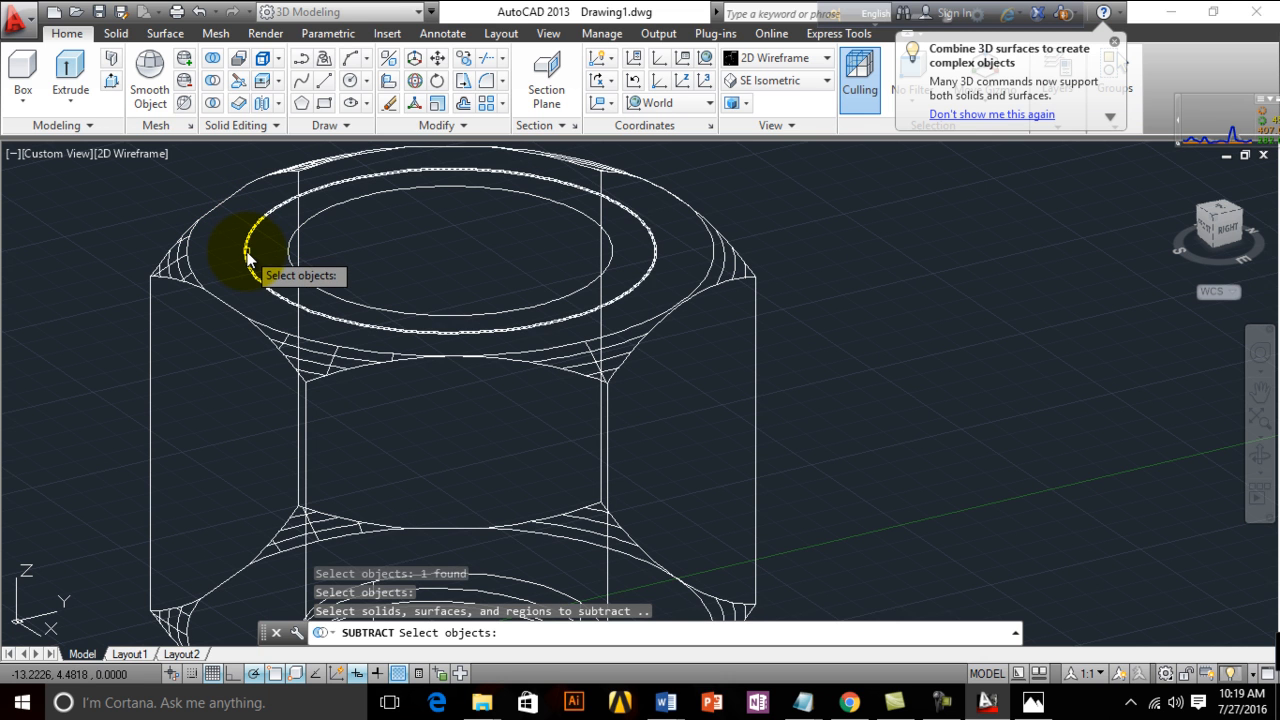
key("Escape")
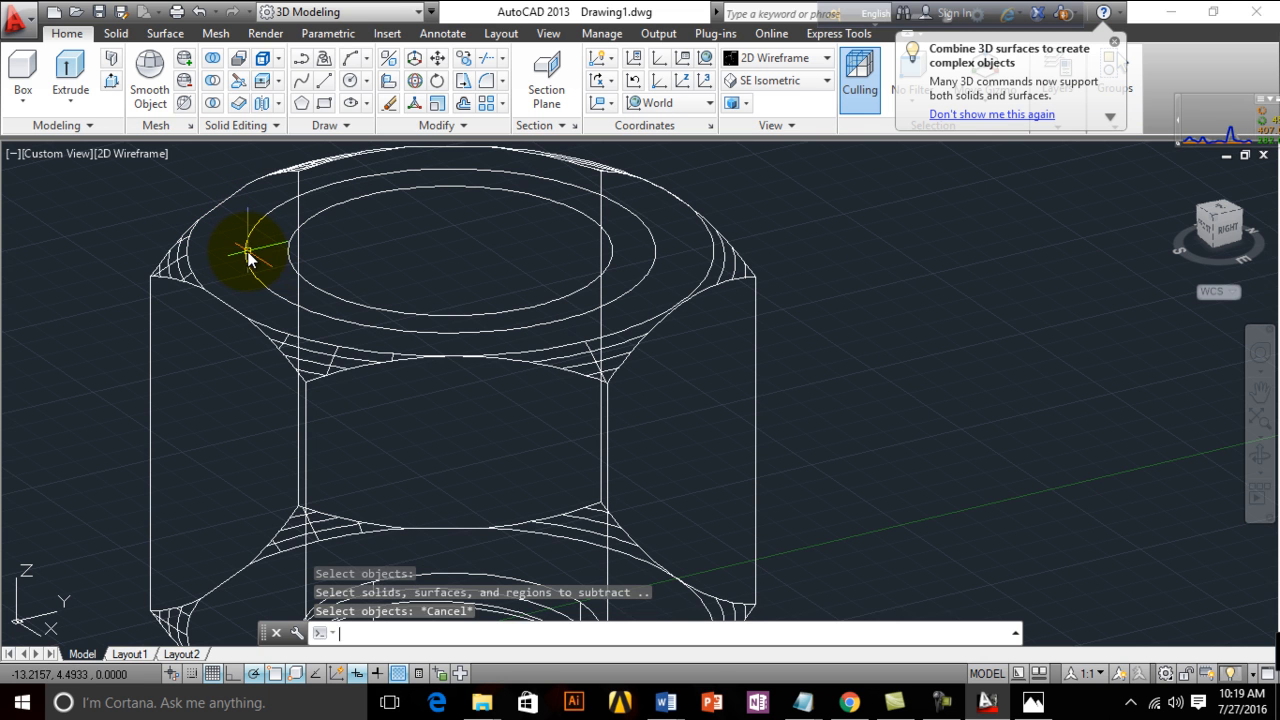
left_click(70, 72)
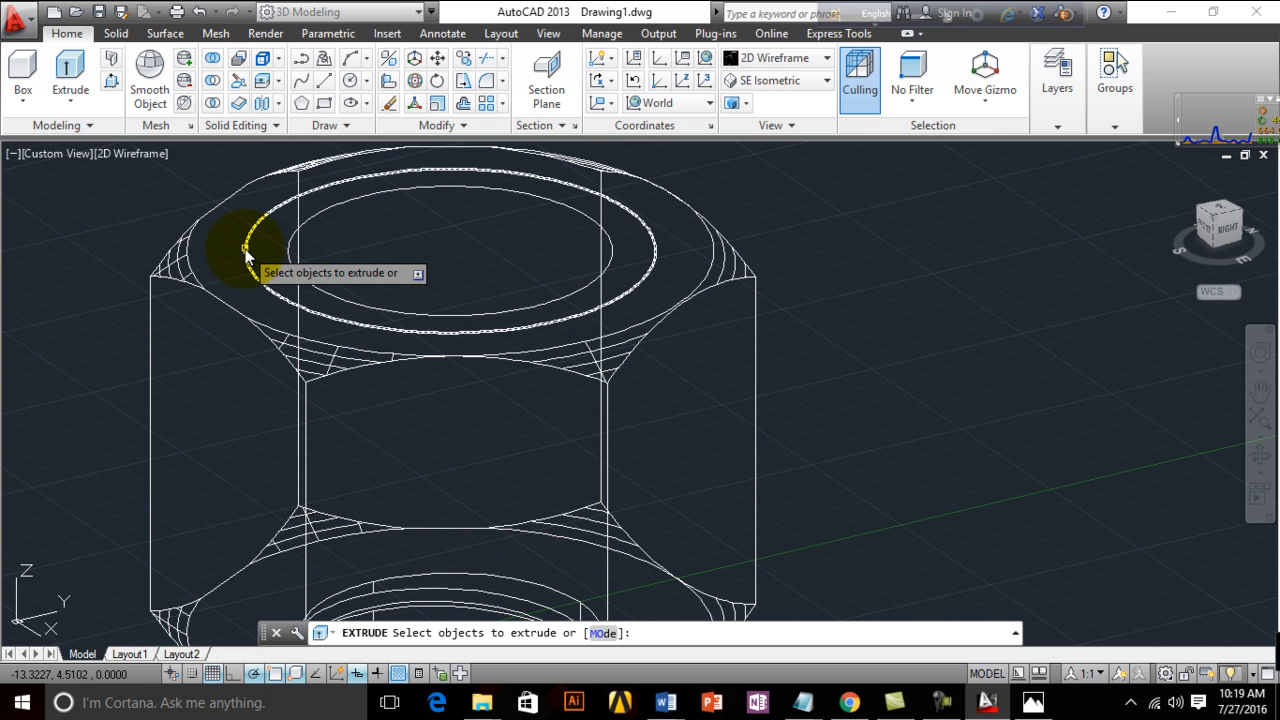
Press-pull the ring between the two concentric top-face circles down into the hex head to cut a shallow circular groove
left_click(111, 82)
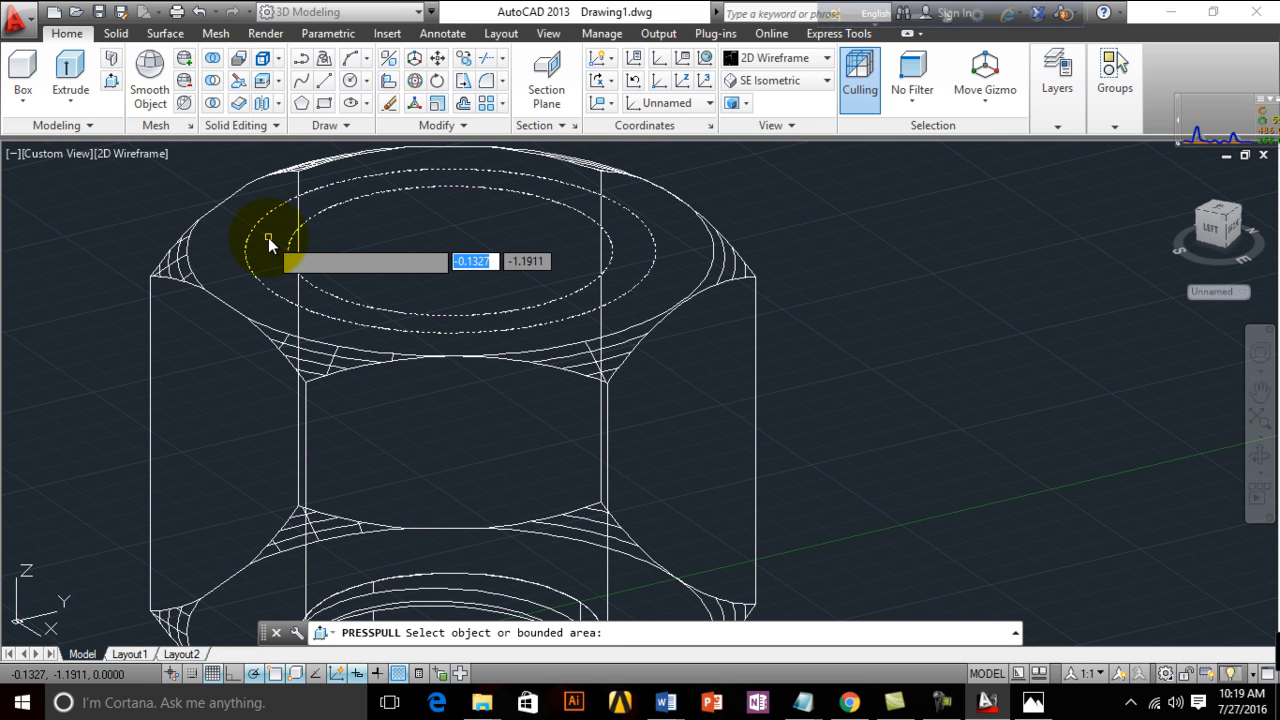
left_click(268, 238)
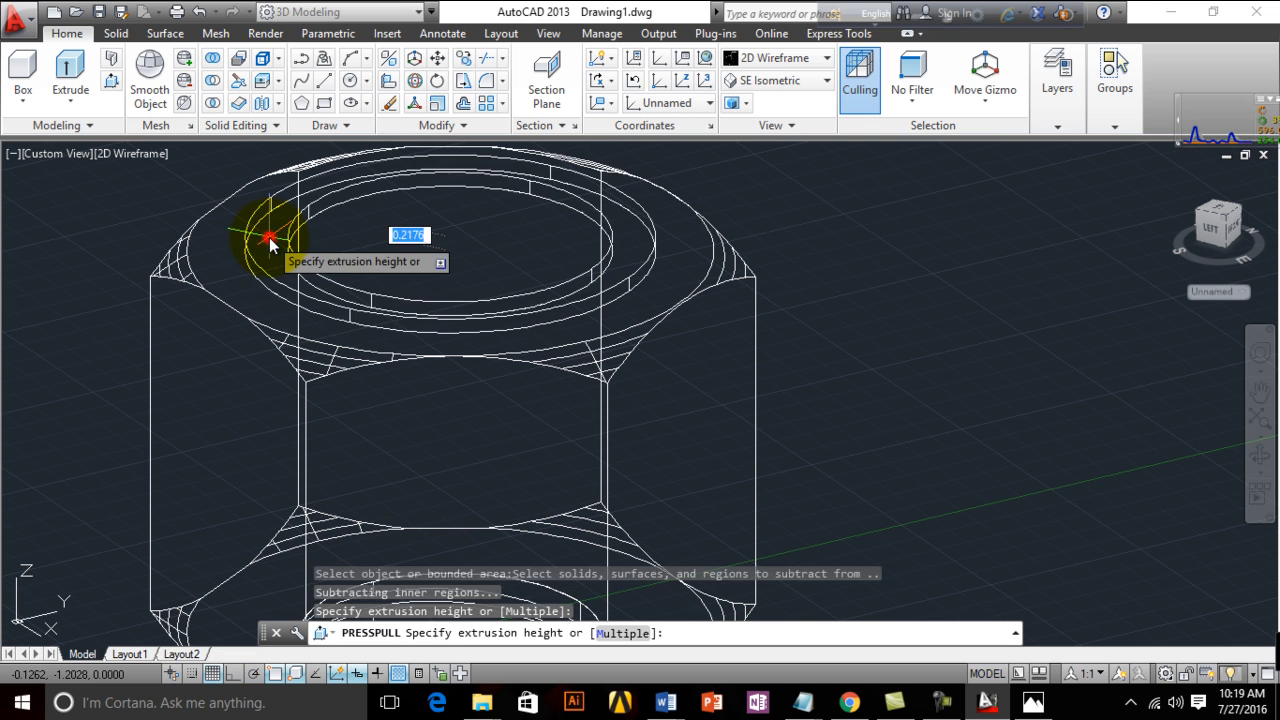
left_click(270, 307)
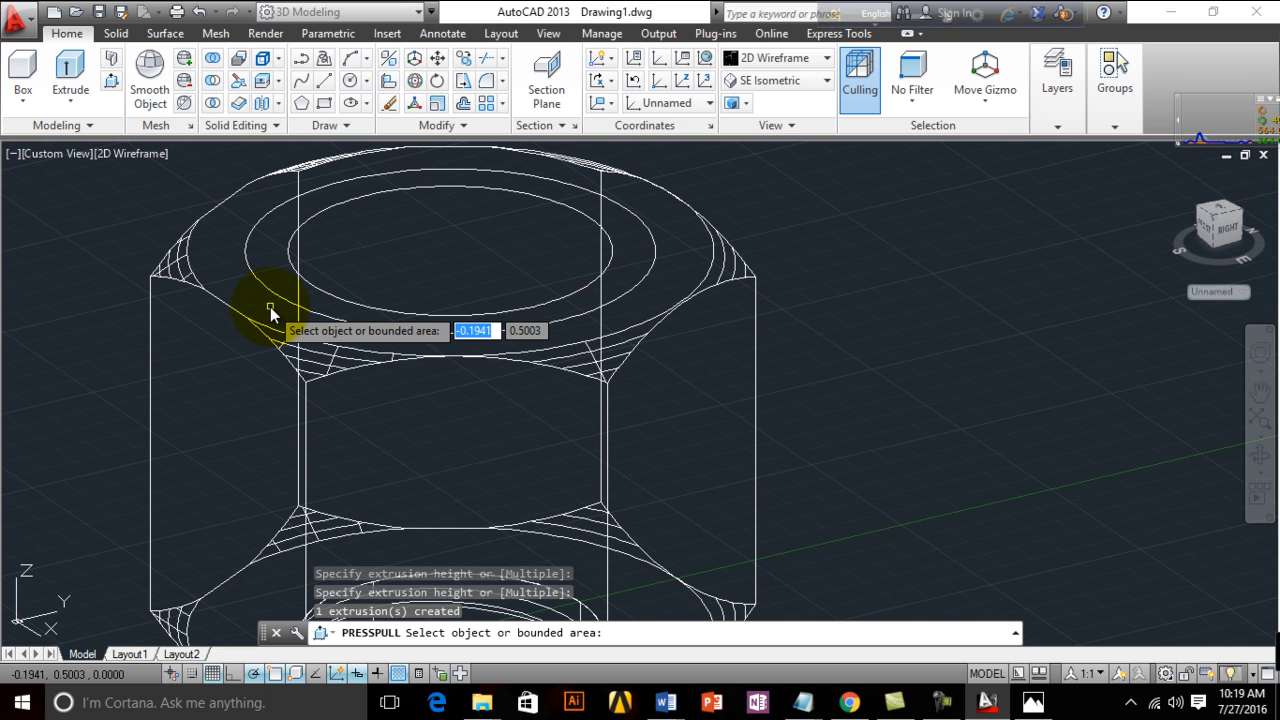
left_click(274, 287)
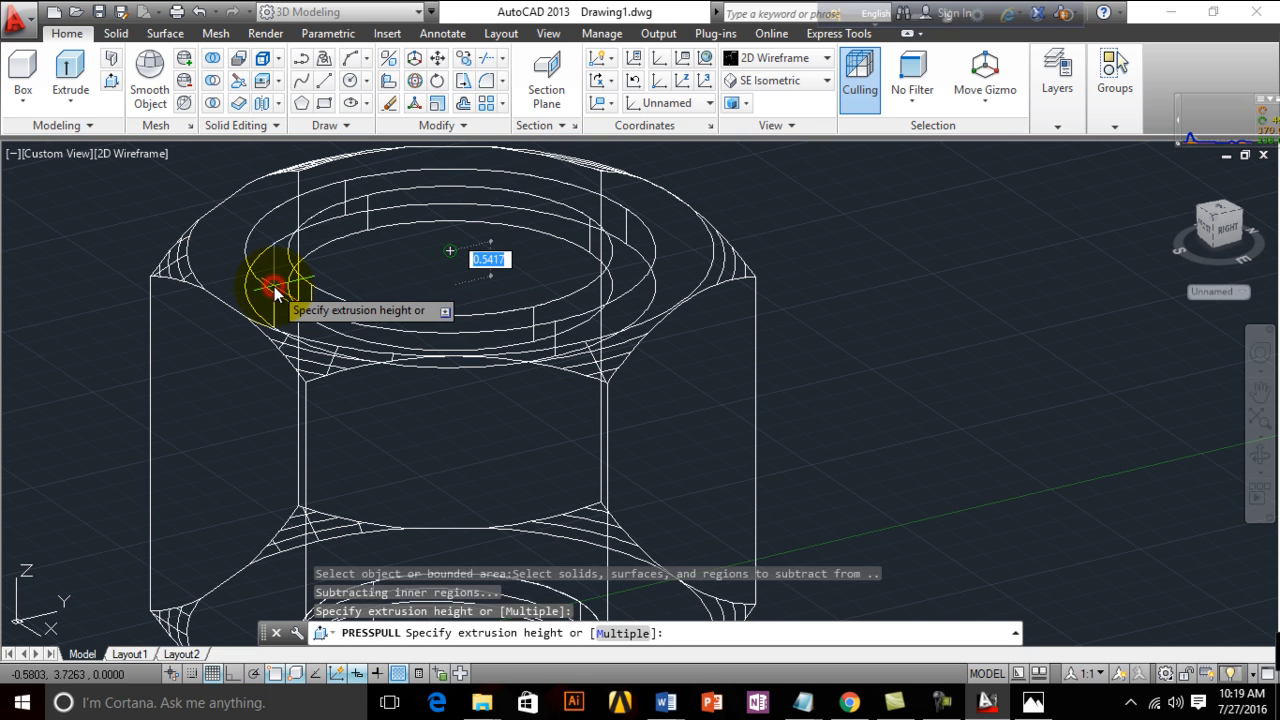
left_click(288, 360)
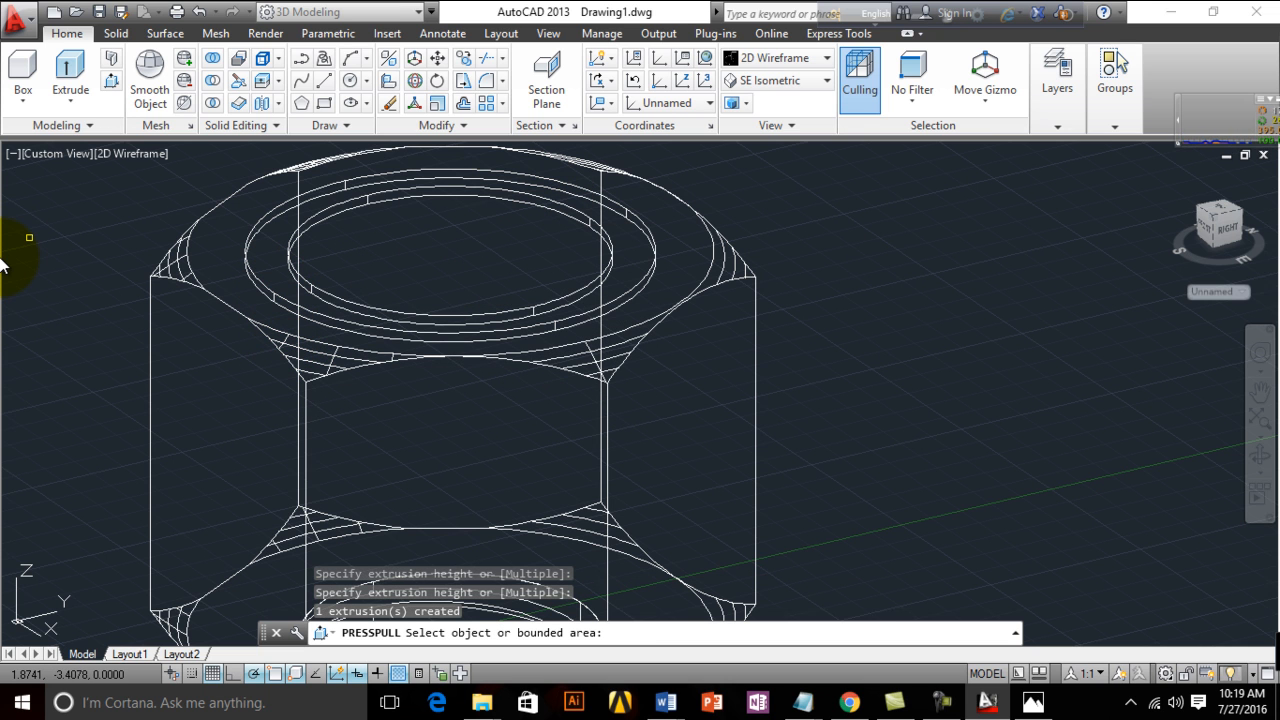
Try to subtract the outer top-face circle from the hex head
left_click(212, 86)
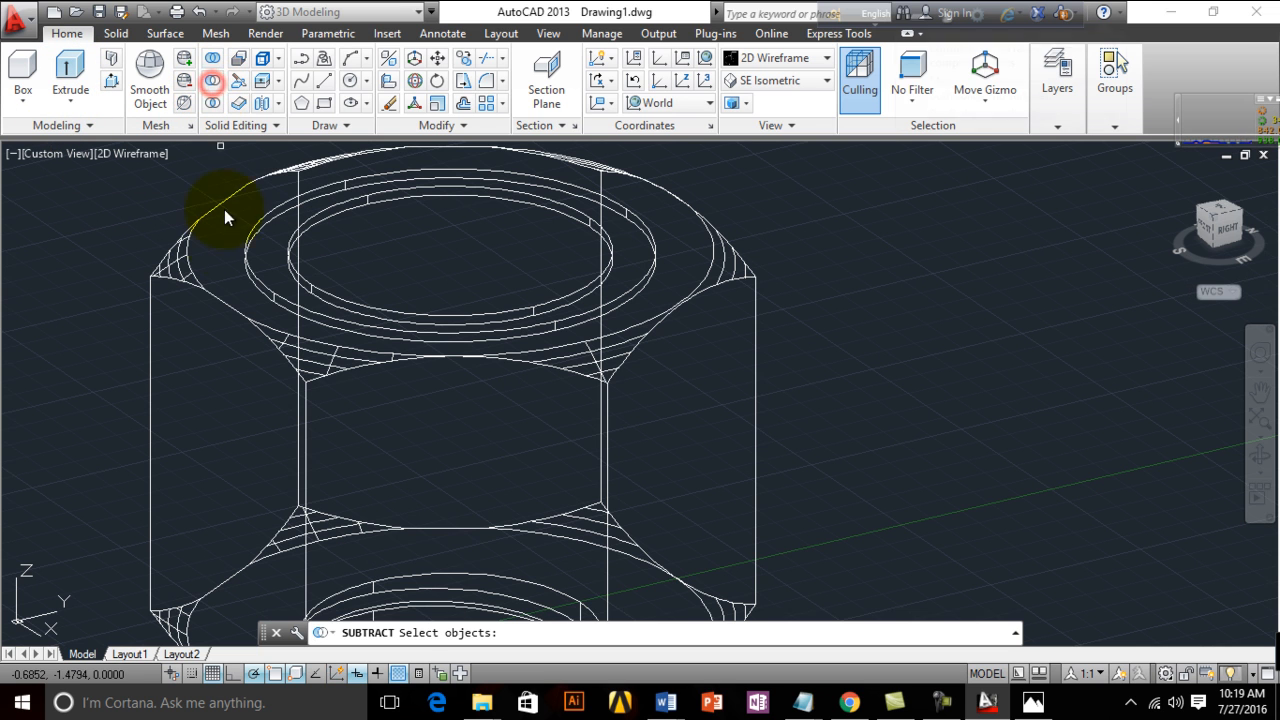
left_click(193, 283)
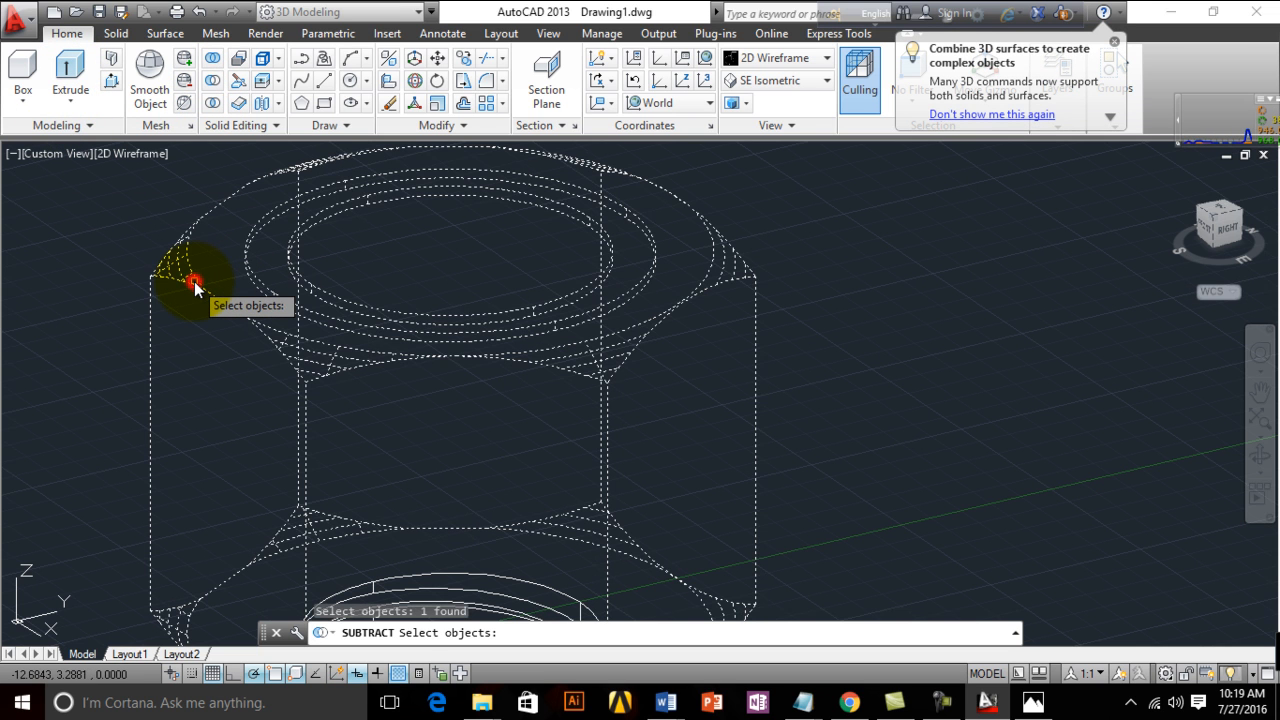
key("Return")
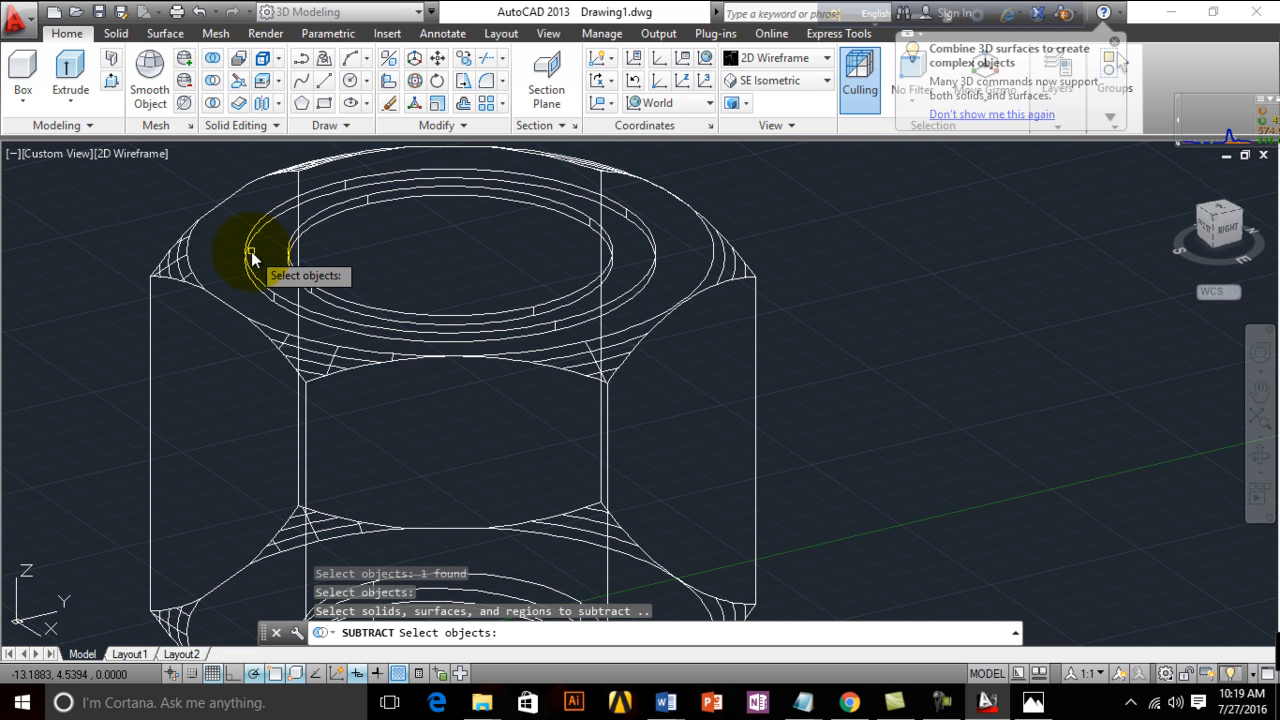
left_click(249, 253)
key("Return")
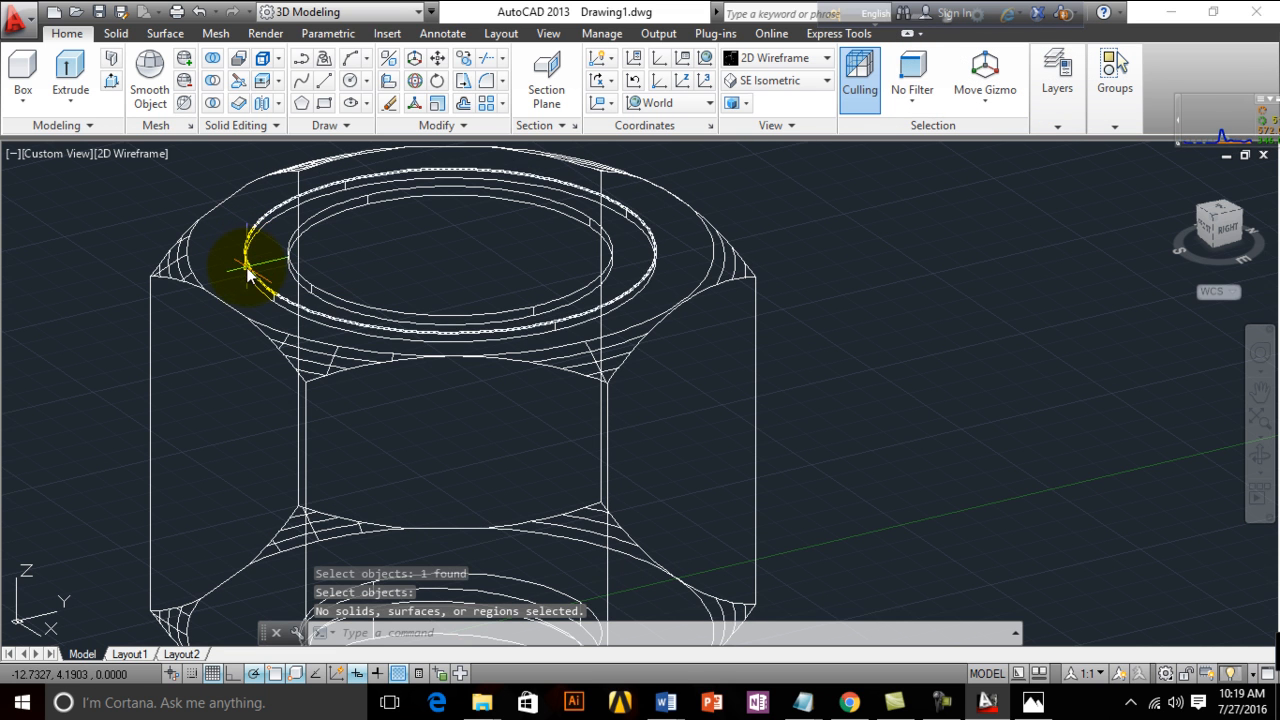
Display the bolt in the Realistic visual style
left_click(828, 58)
left_click(991, 102)
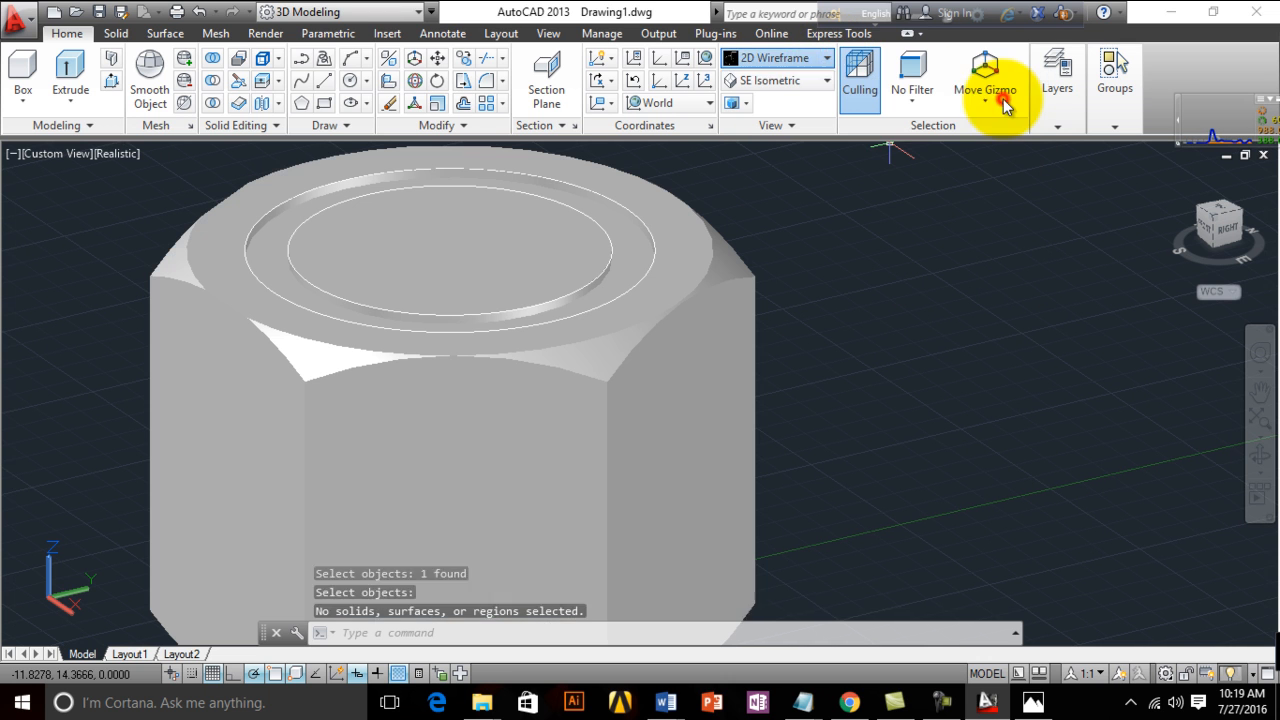
scroll(781, 382, "down", 2)
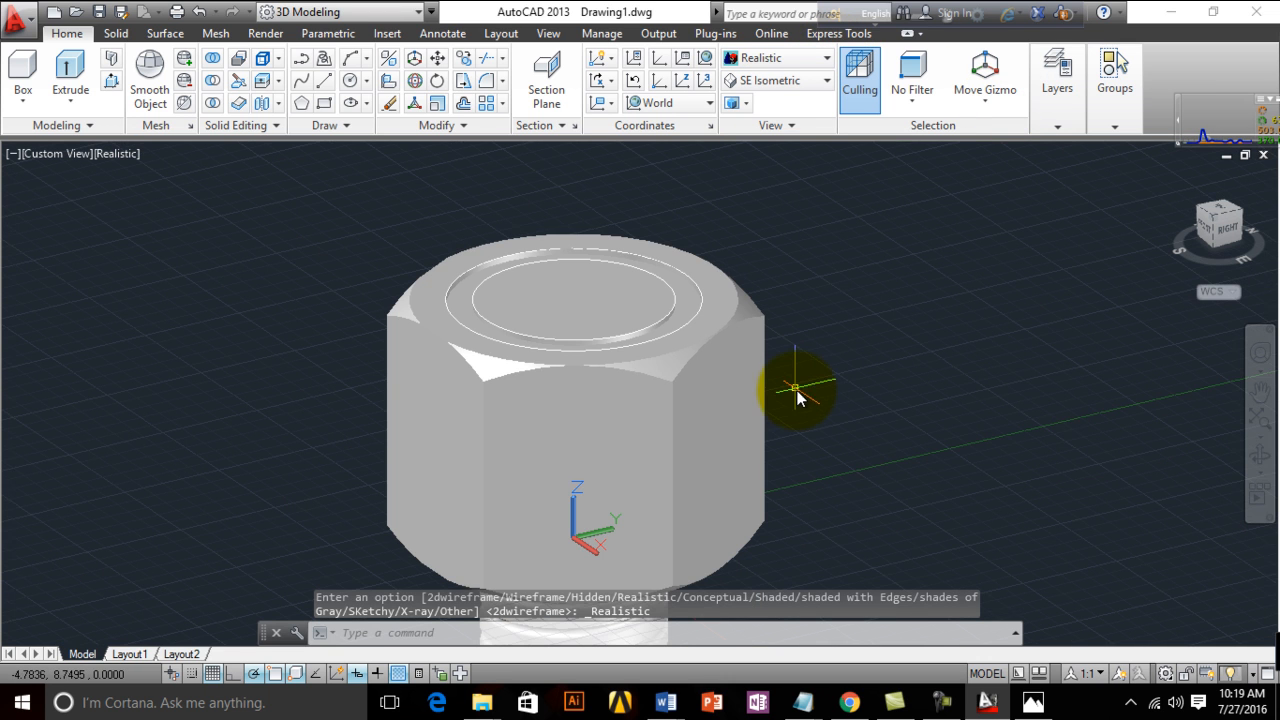
middle_click_drag(803, 386, 768, 299)
scroll(767, 300, "down", 4)
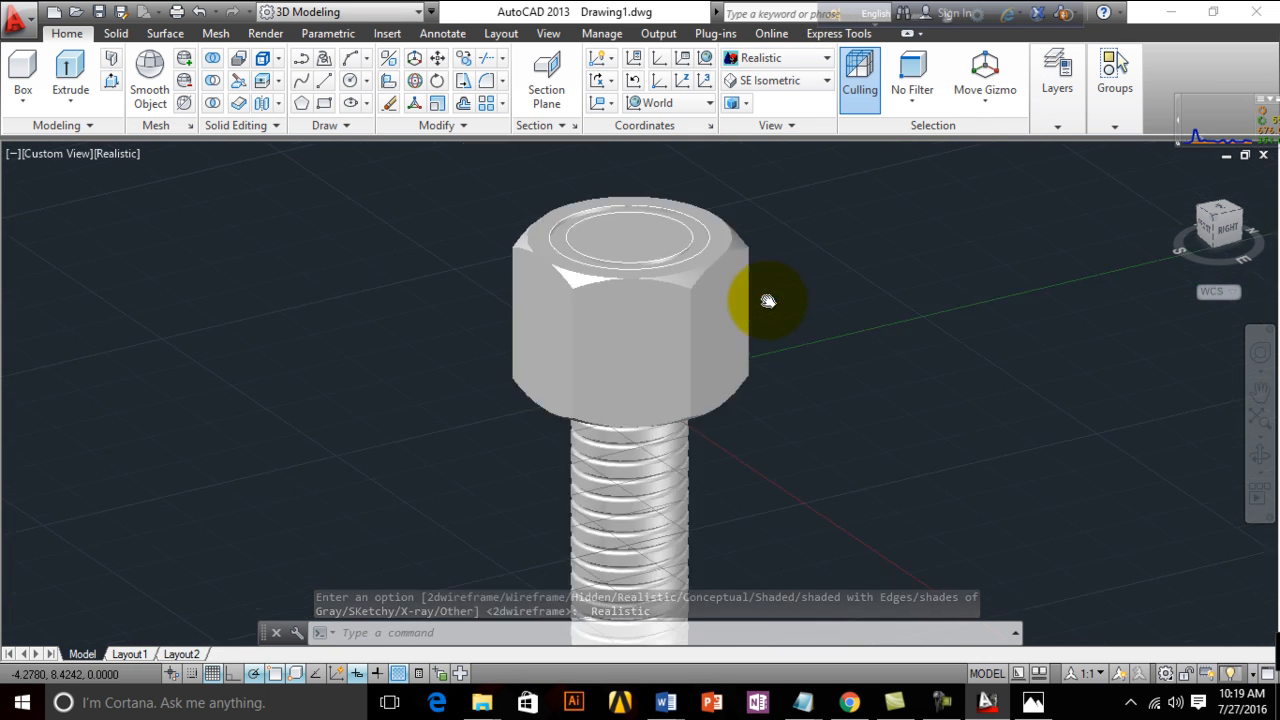
scroll(757, 334, "up", 3)
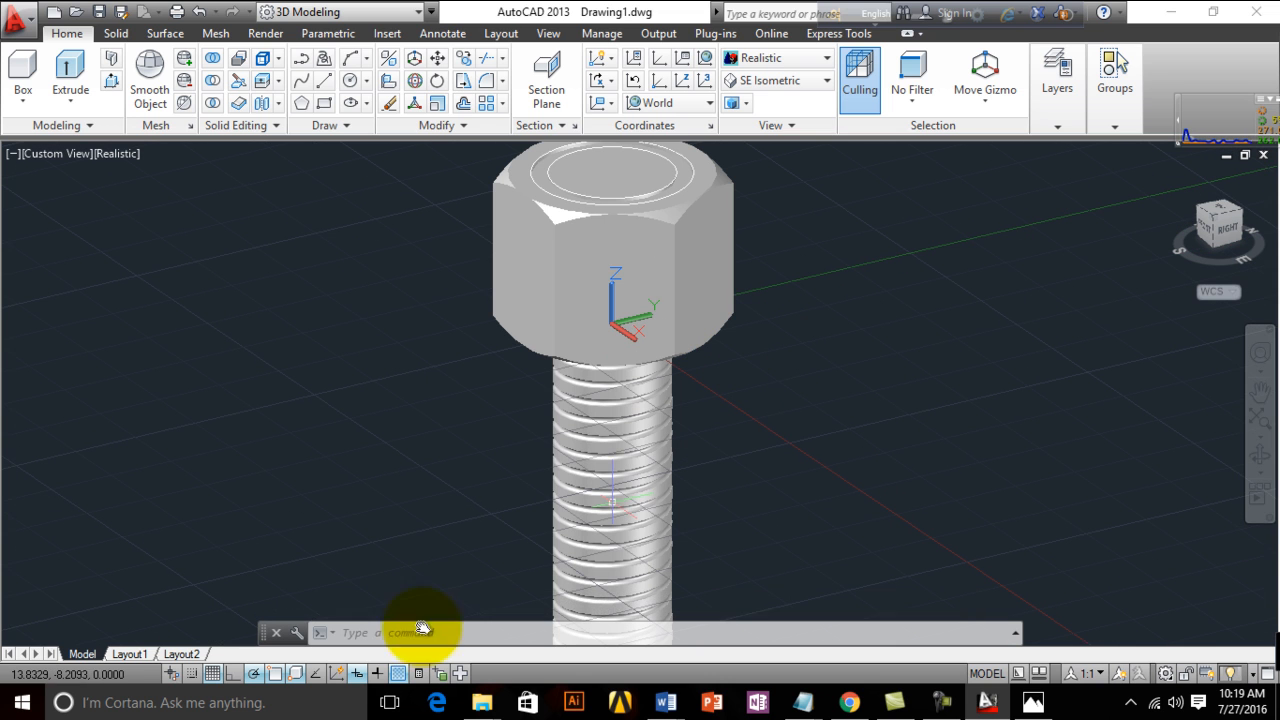
Set the UCSICON option to OFF to hide the coordinate system icon
left_click(390, 634)
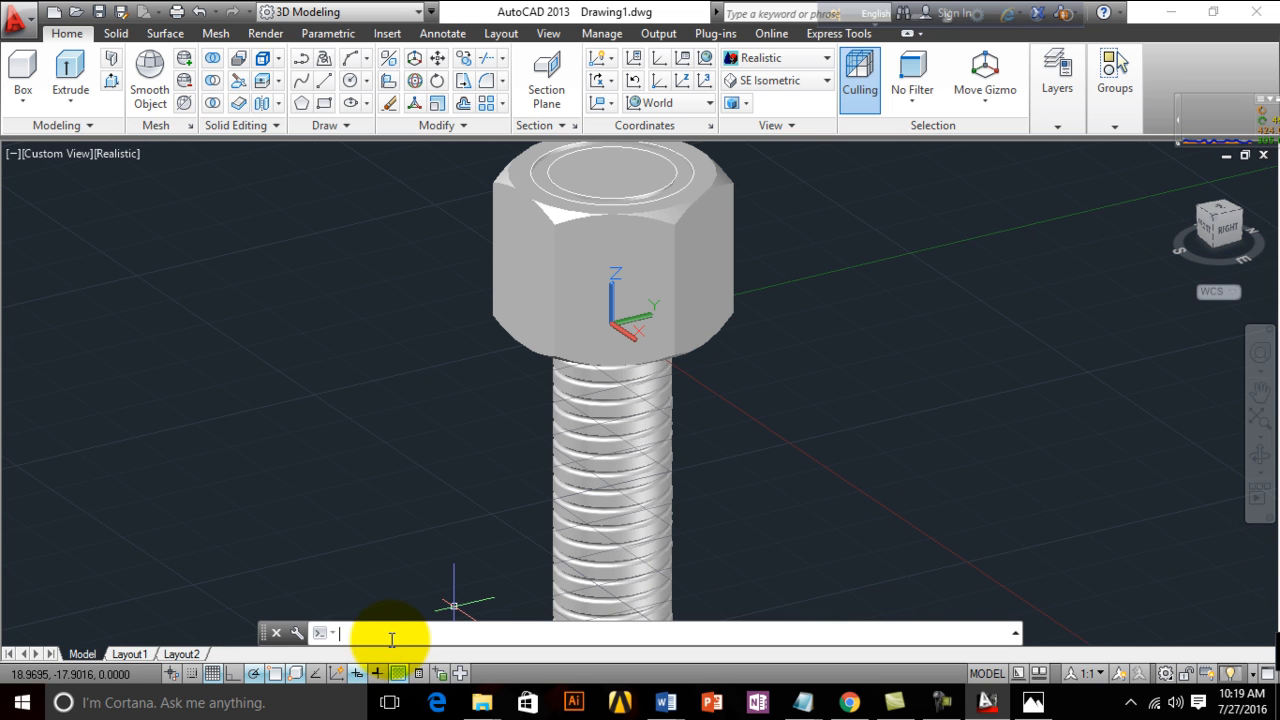
type("ucsicon")
key("Return")
type("of")
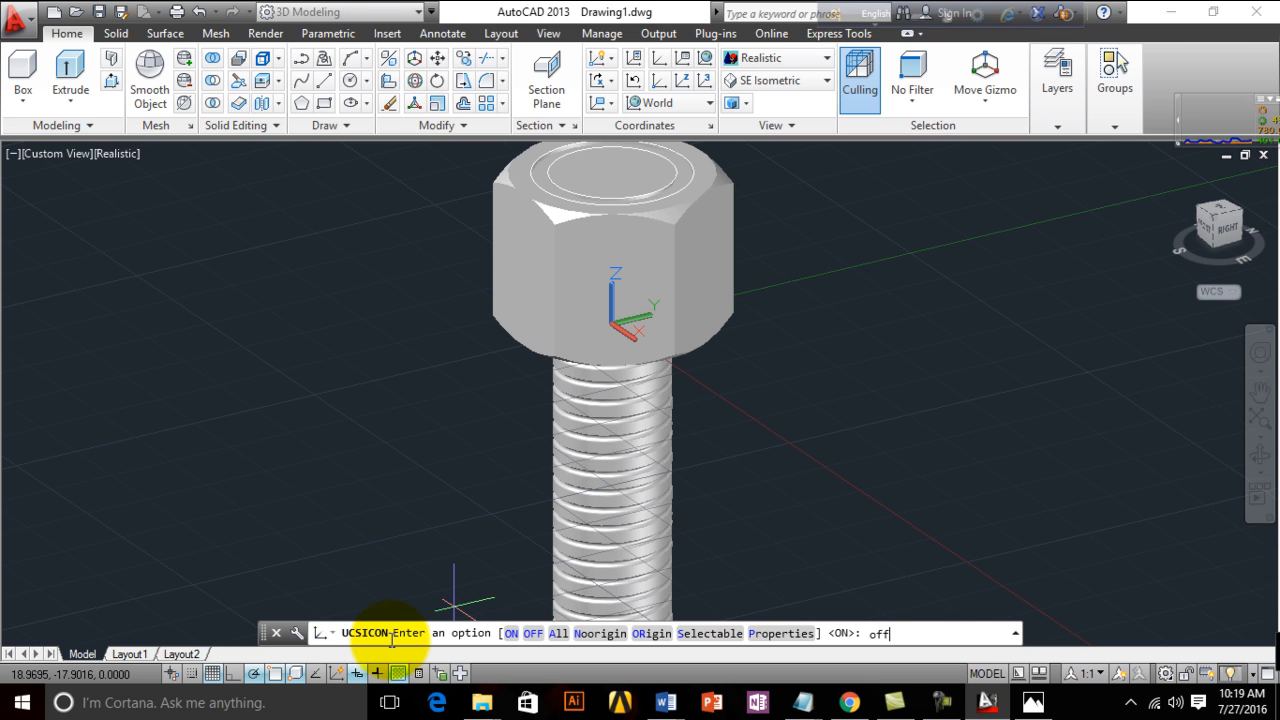
type("f")
key("Return")
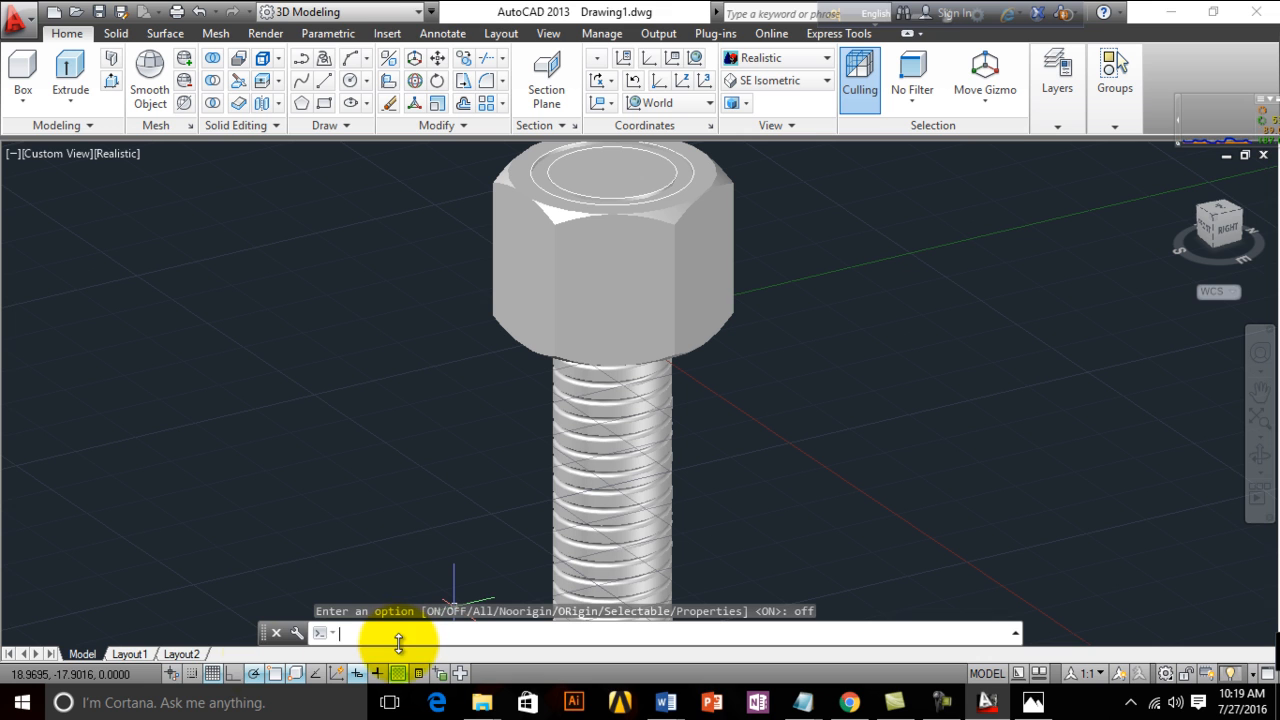
Turn off the drawing grid behind the finished bolt
left_click(212, 673)
left_click(214, 672)
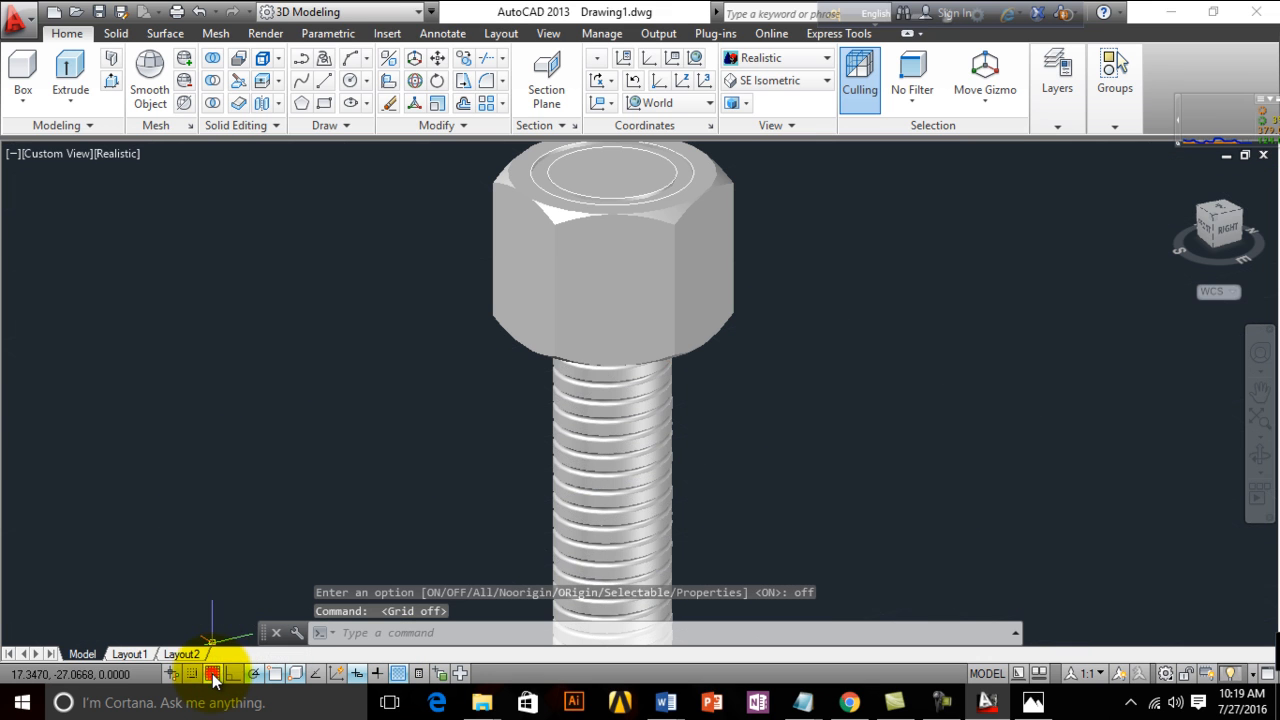
scroll(462, 403, "down", 3)
scroll(466, 401, "up", 2)
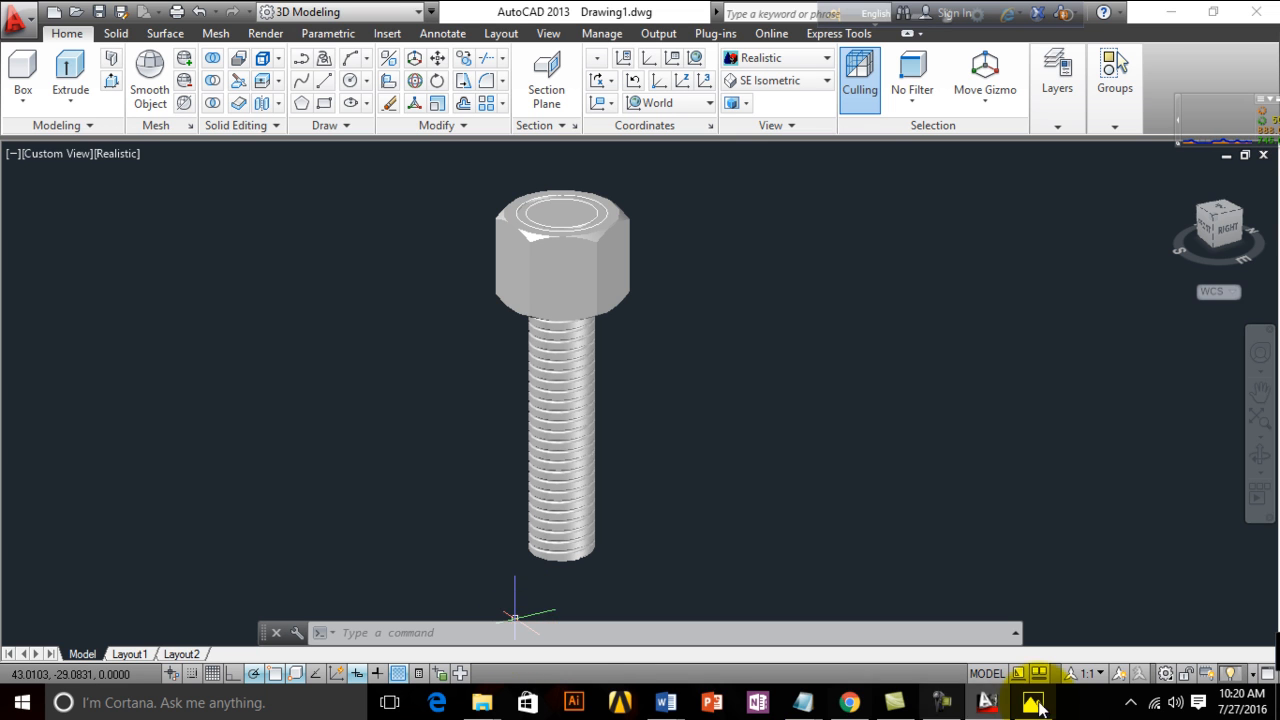
left_click(940, 700)
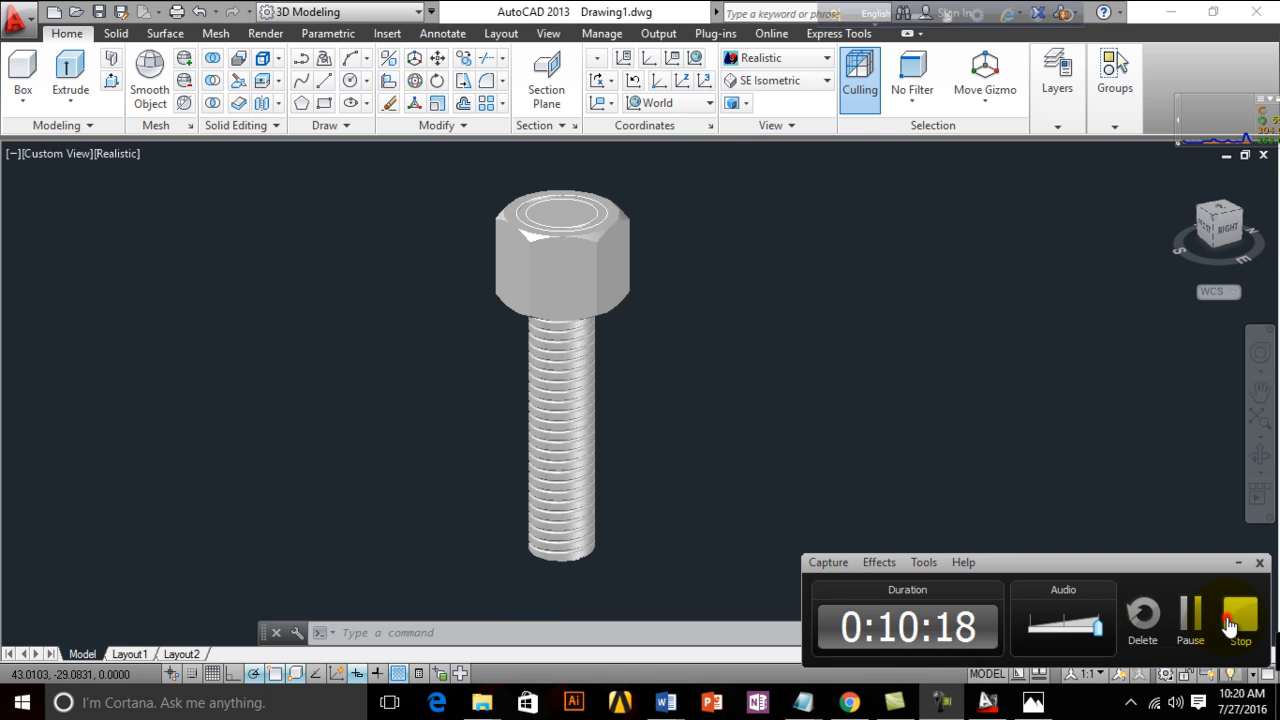
left_click(1236, 618)
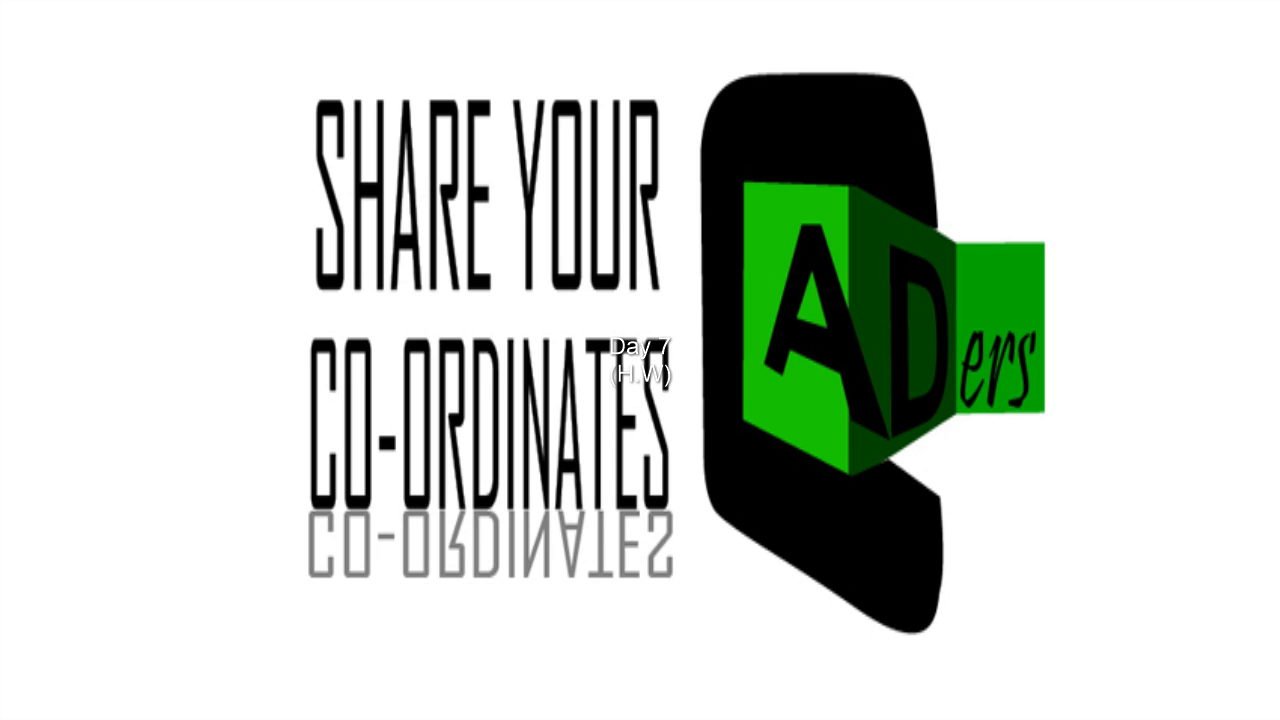